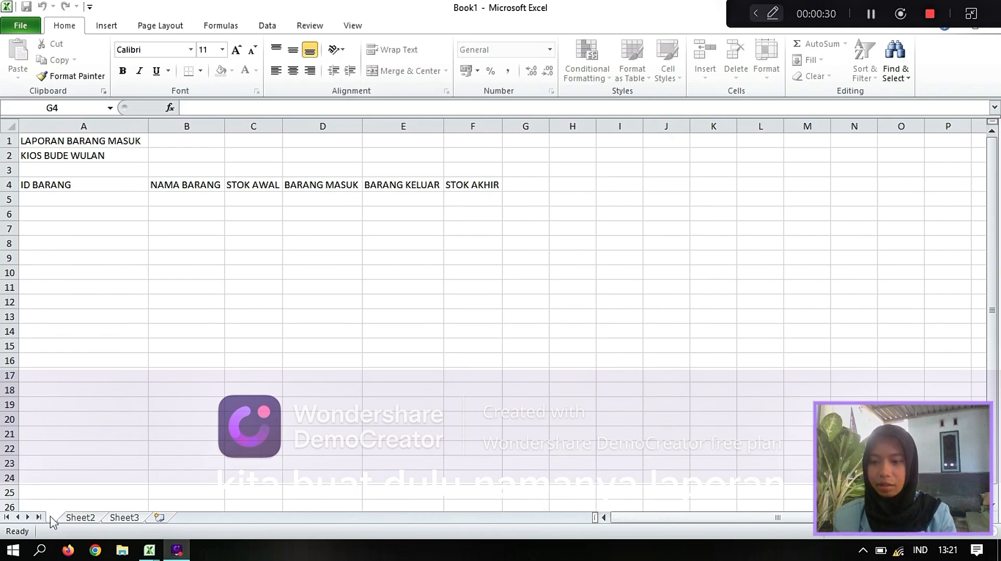
Step: Rename the first worksheet as LAPORAN STOK BARANG
type("LAPORAN")
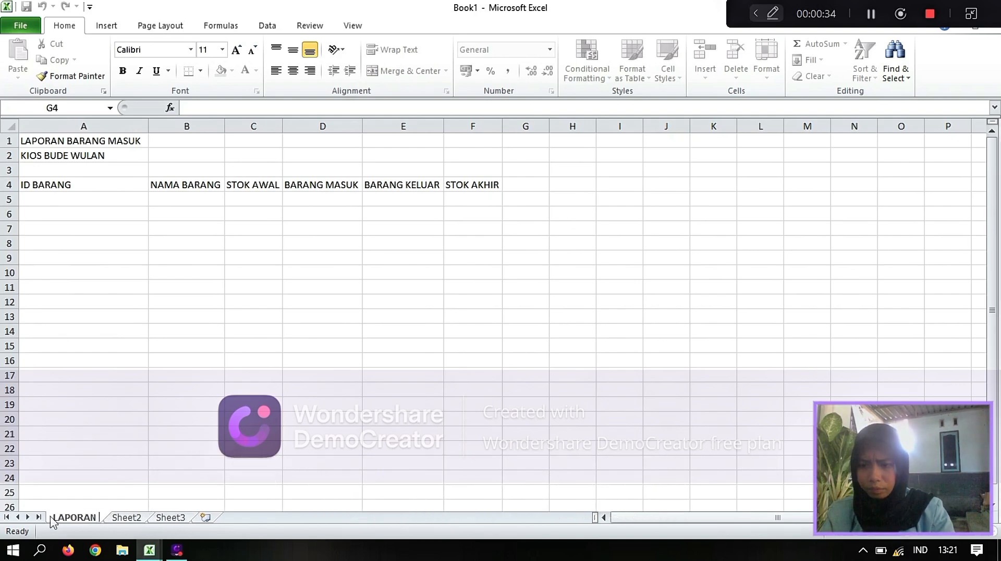
type(" STOK")
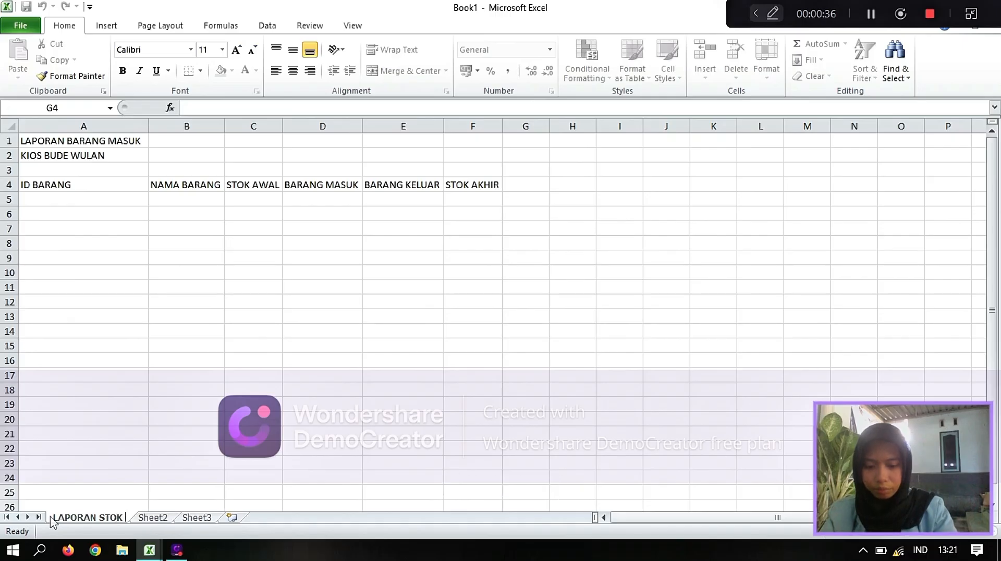
type(" BARANG")
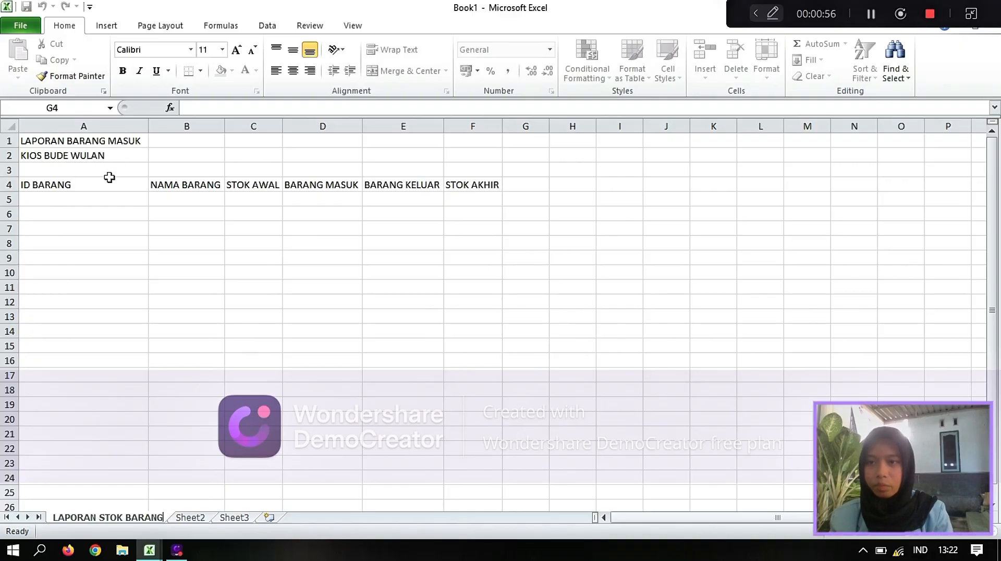
Step: Convert the header row A4:F4 into a table, using that row as the table headers
left_click_drag(99, 183, 358, 186)
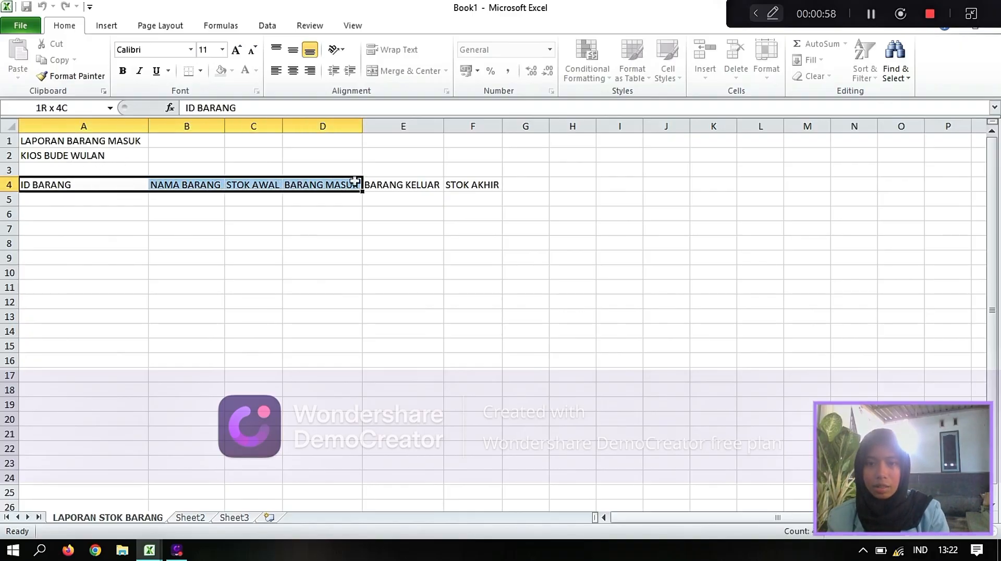
left_click(120, 197)
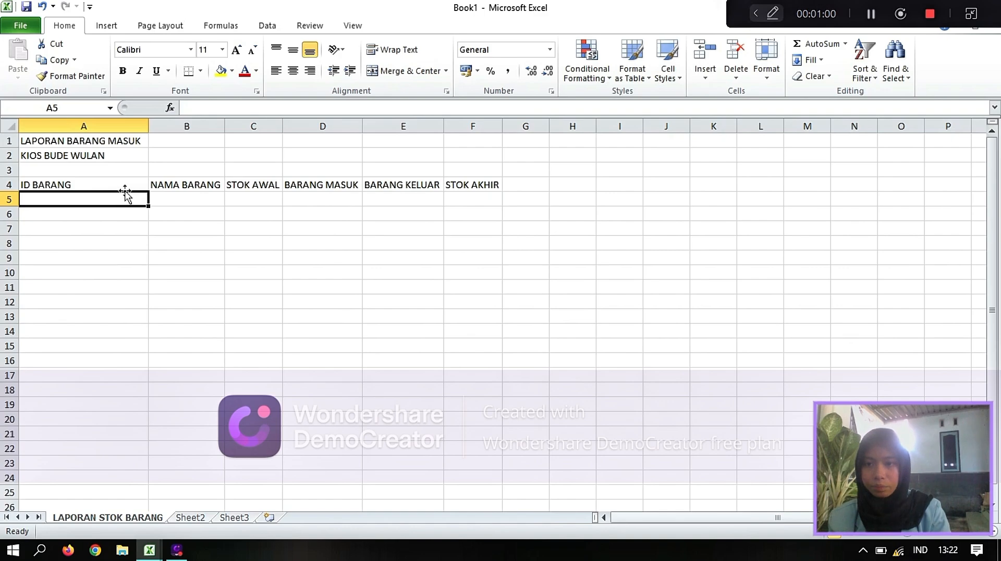
left_click_drag(125, 186, 485, 183)
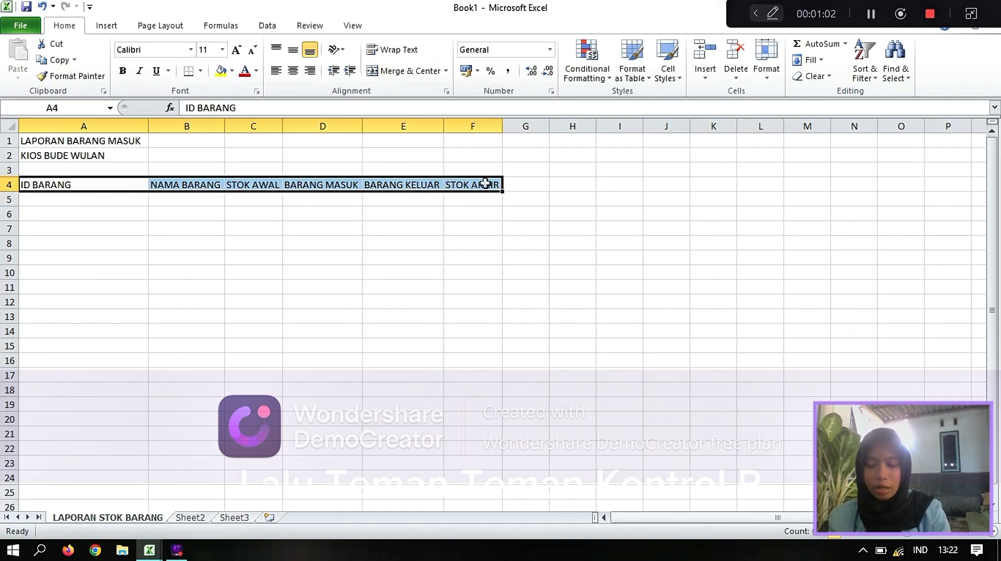
key("ctrl+t")
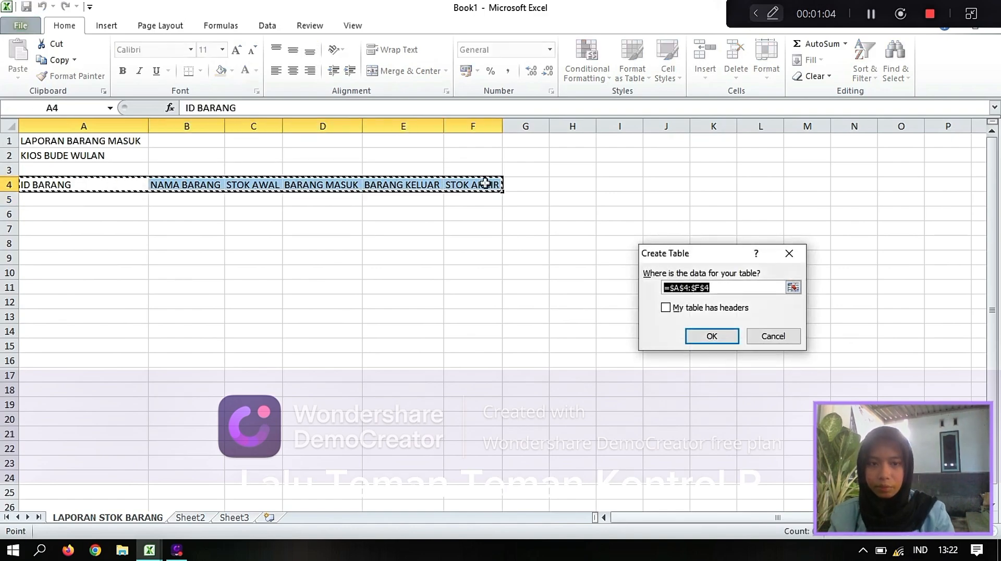
left_click(666, 312)
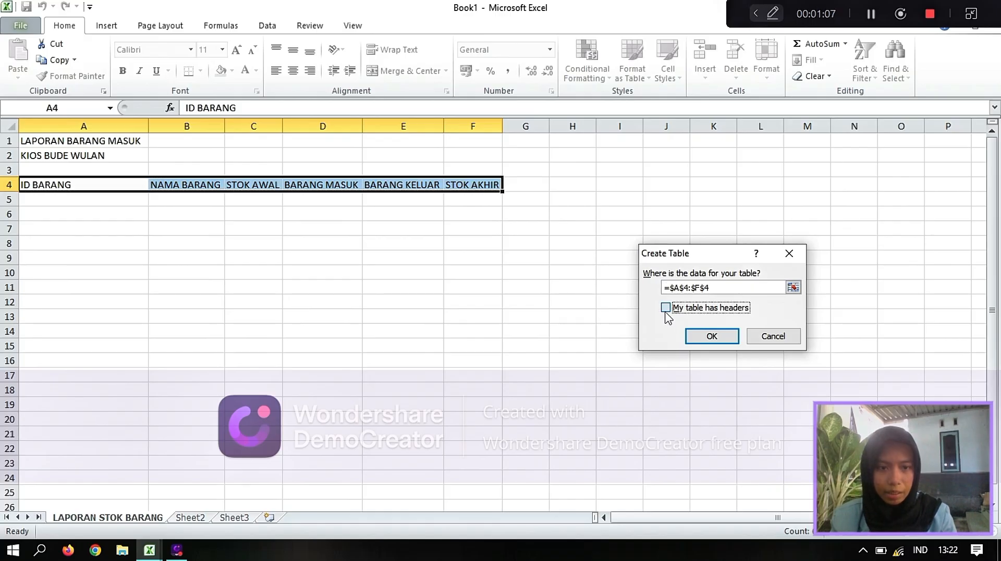
left_click(712, 336)
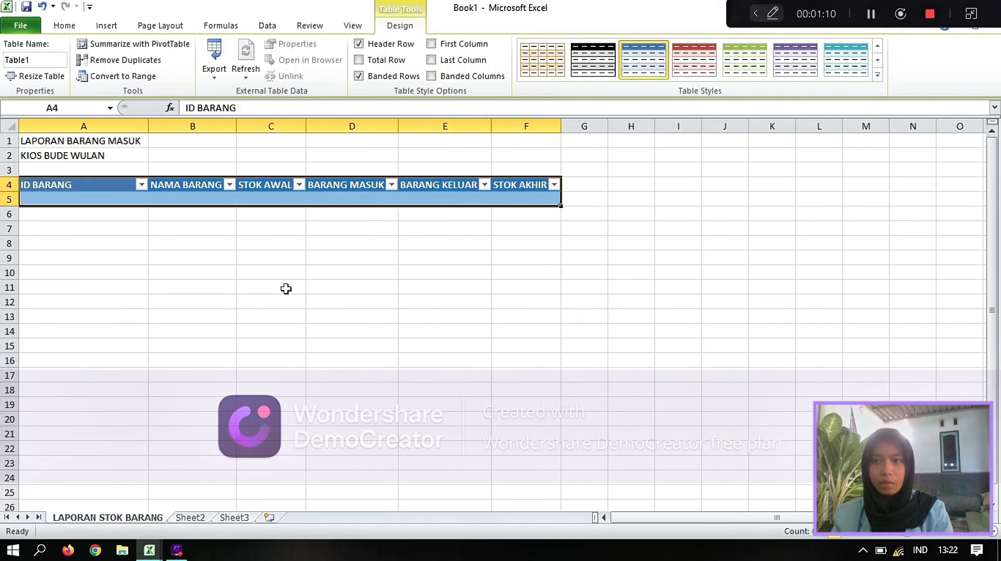
Step: Set the horizontal alignment of the two title rows, A1:F2, to Center Across Selection
left_click_drag(129, 139, 491, 156)
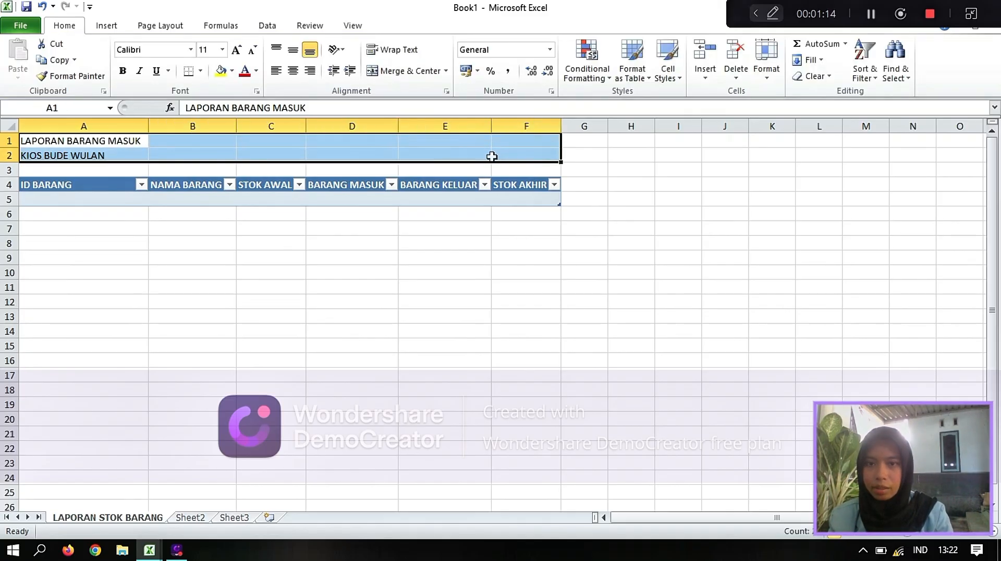
right_click(492, 156)
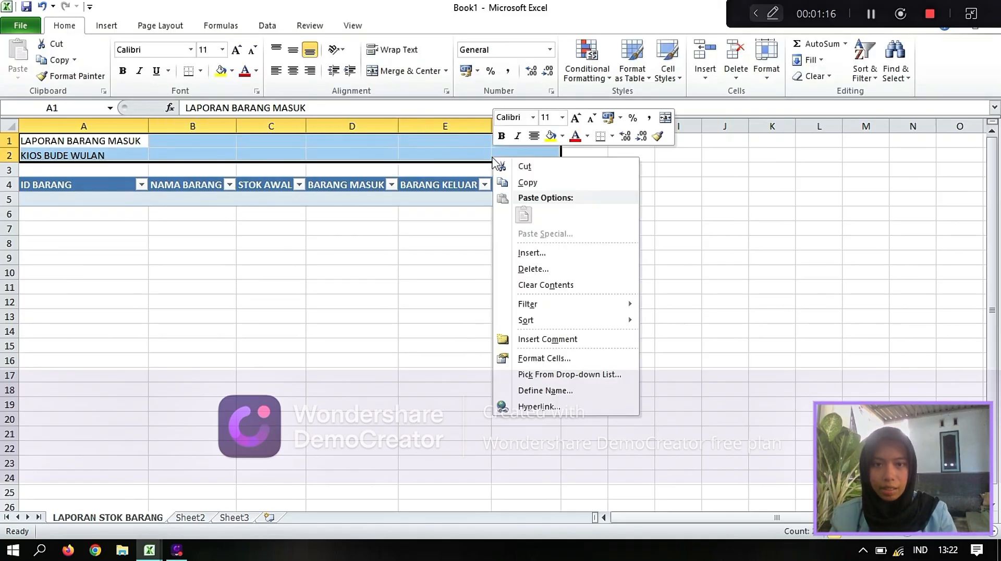
left_click(542, 358)
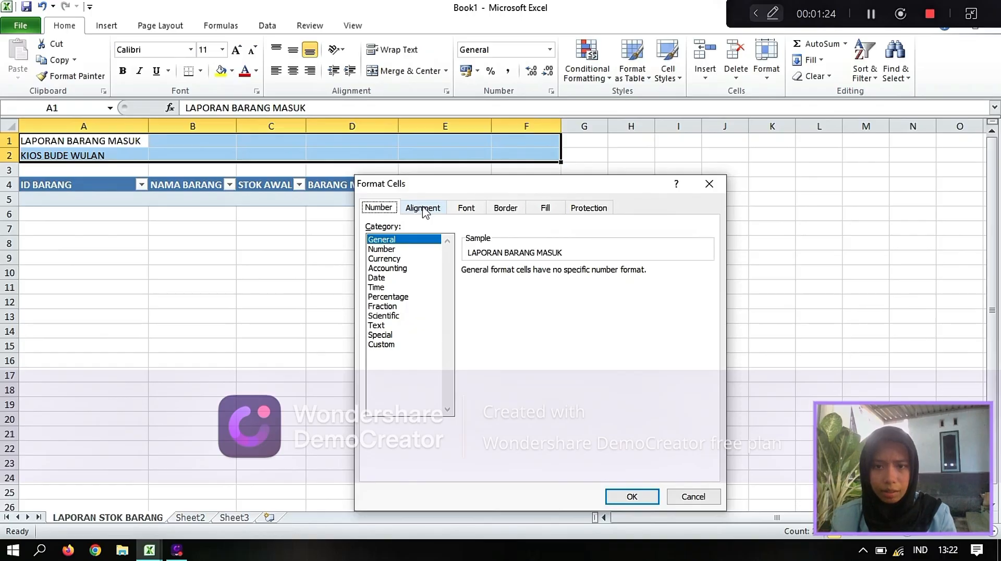
left_click(423, 209)
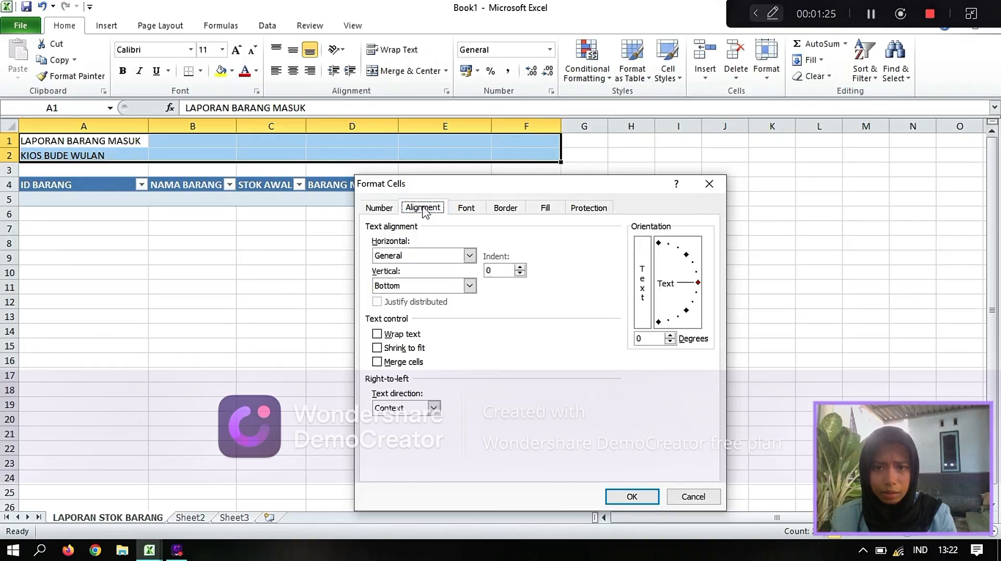
left_click(470, 256)
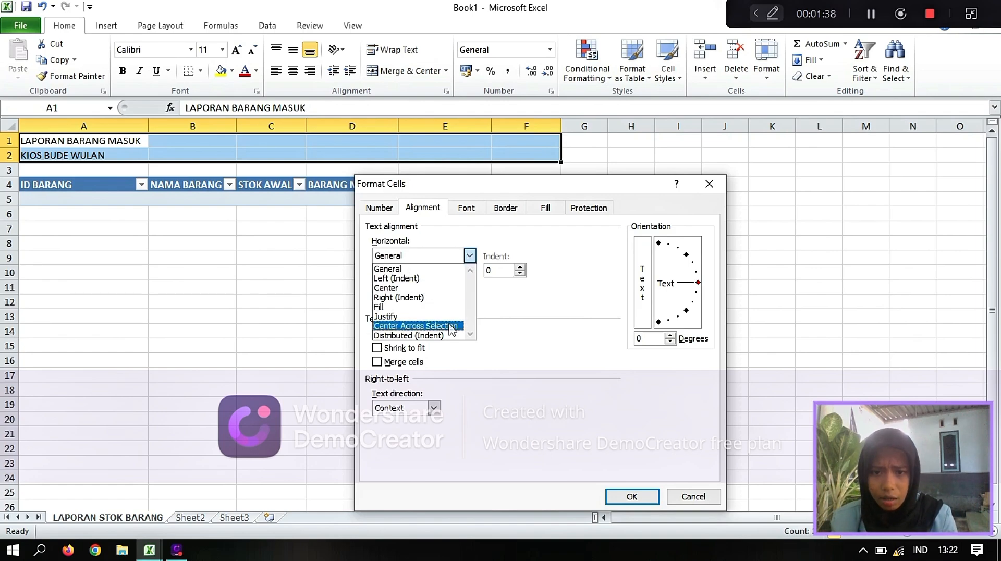
left_click(450, 327)
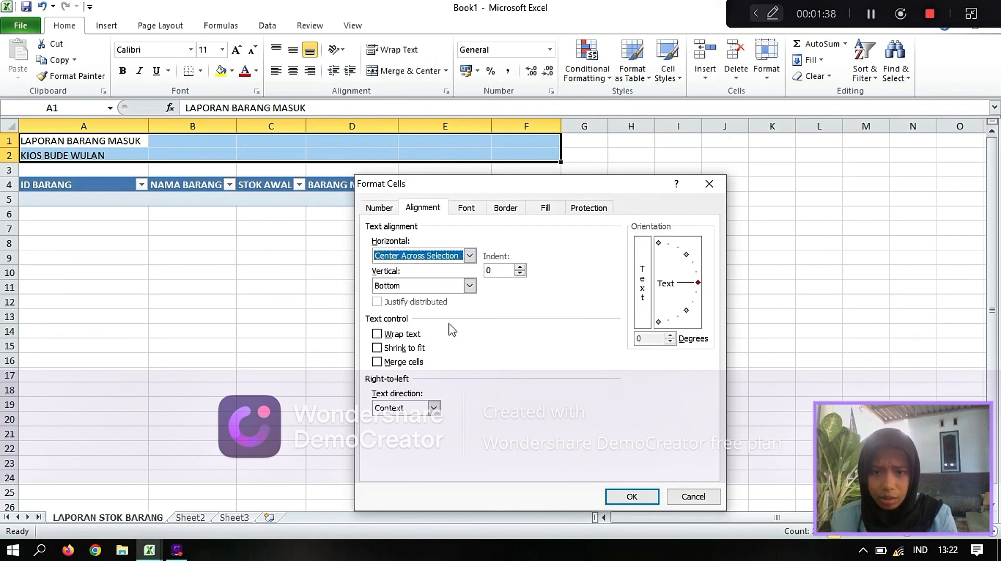
left_click(632, 498)
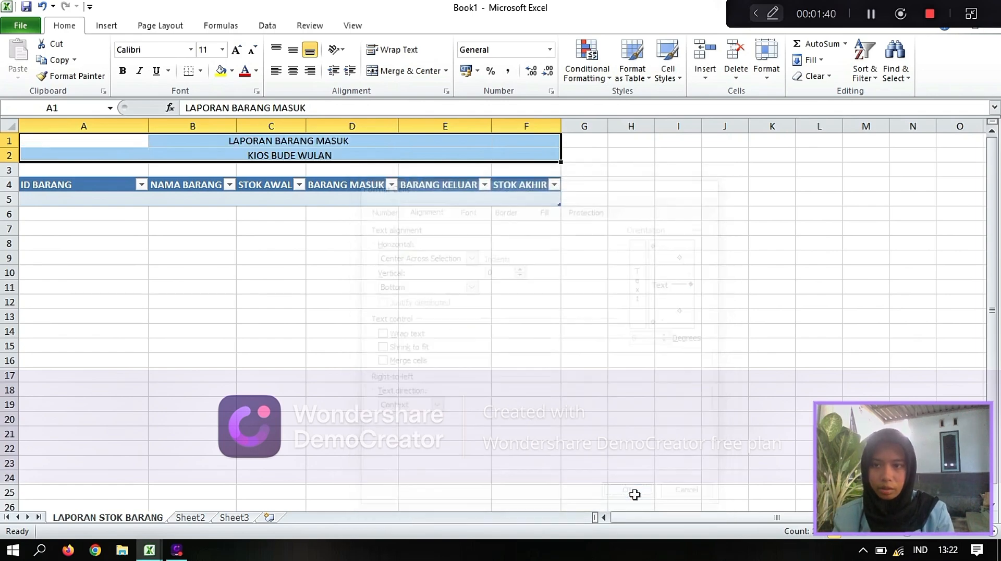
Step: Fill the title rows A1:F2 with the red theme color and enlarge their text to size 14
left_click(232, 70)
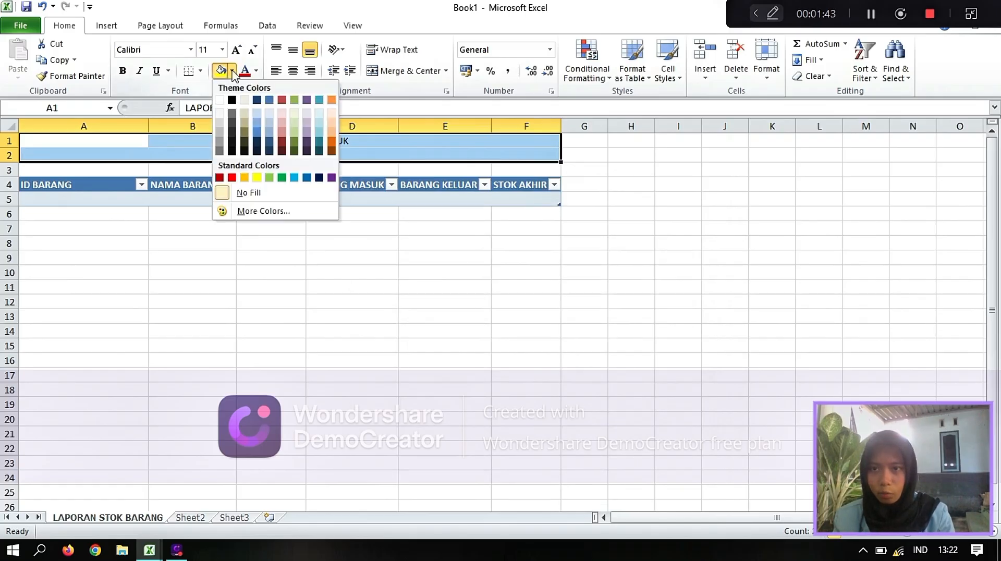
left_click(284, 101)
left_click(236, 51)
left_click(237, 50)
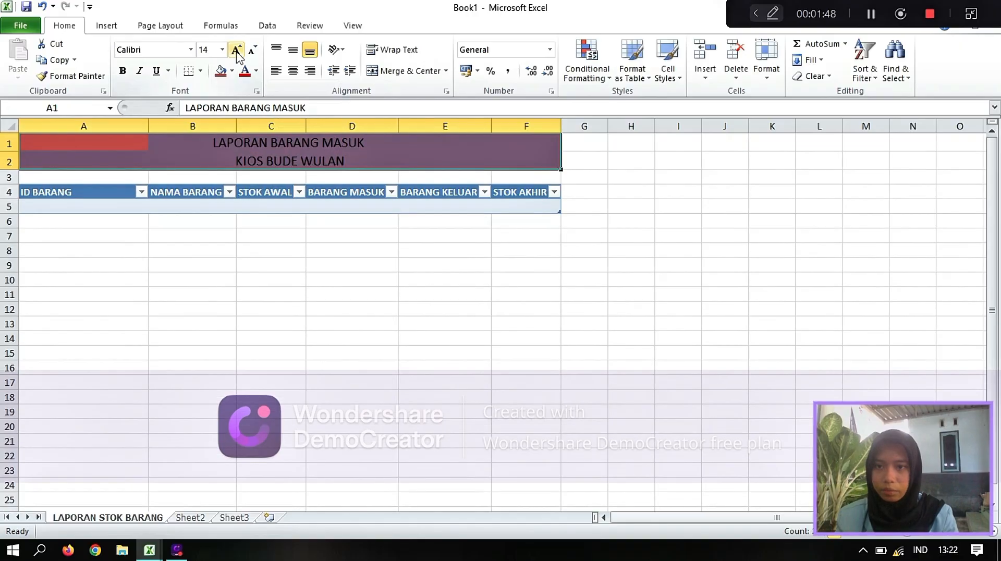
left_click(203, 233)
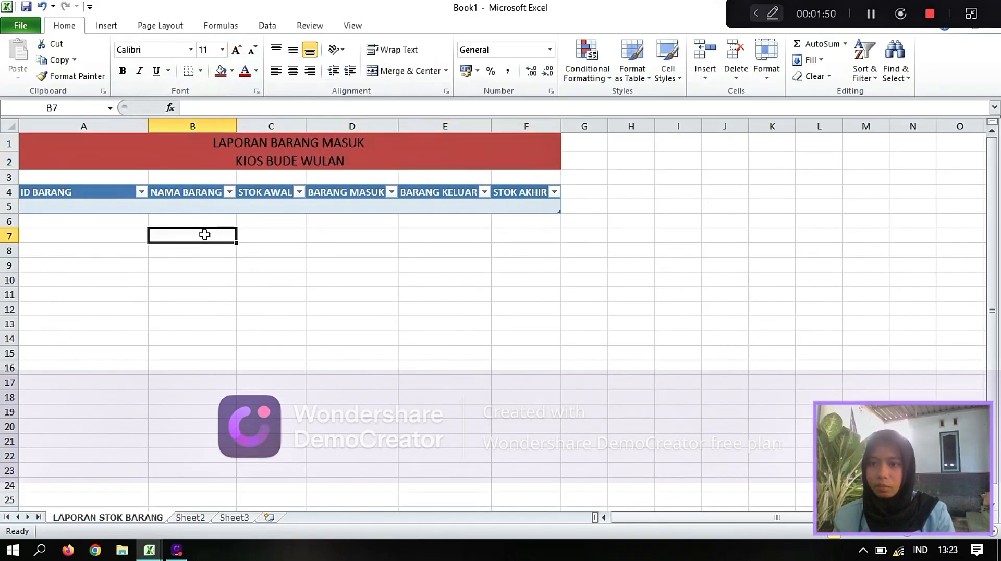
Step: Enter A2K001 as the first ID BARANG in A5 and fill the series down to A2K012 in A16
left_click(86, 207)
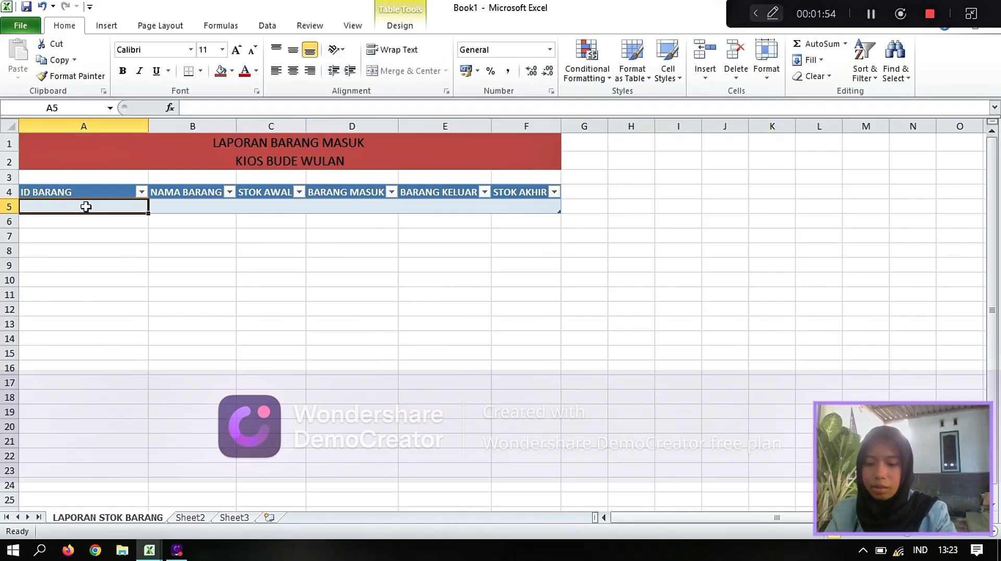
type("A2K001")
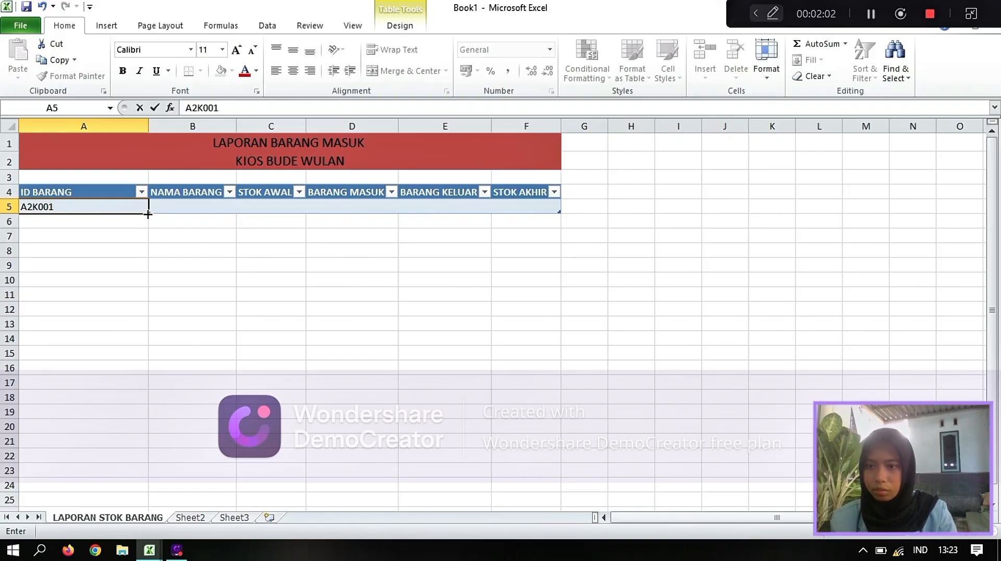
left_click_drag(148, 214, 126, 377)
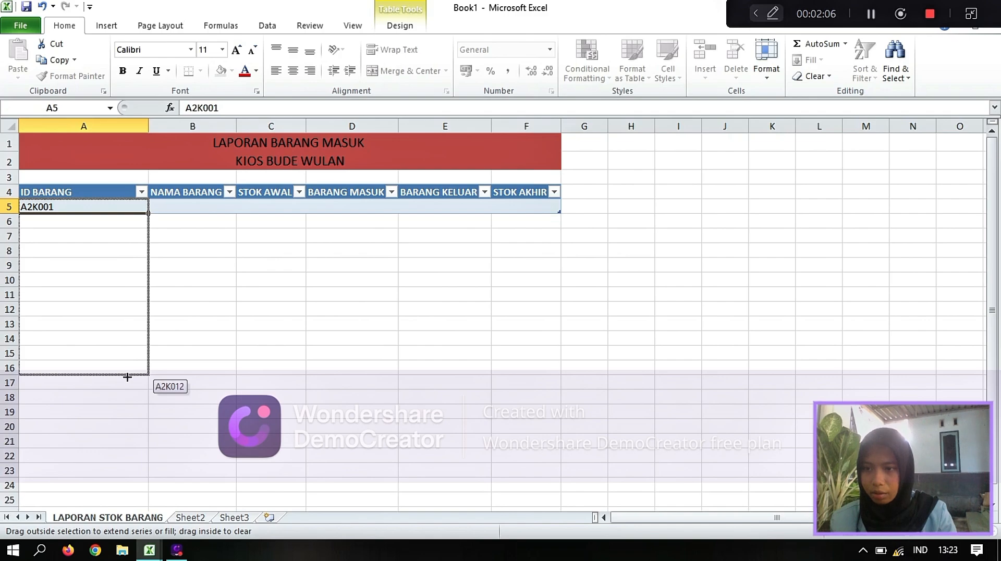
left_click_drag(127, 376, 127, 375)
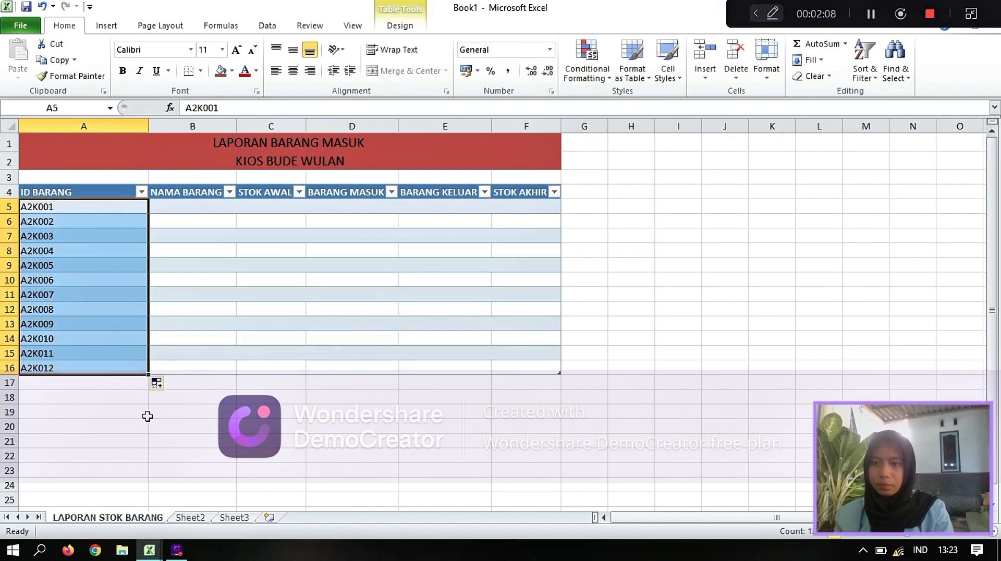
Step: Widen the NAMA BARANG column slightly and select the first STOK AWAL cell, C5
left_click_drag(145, 413, 236, 218)
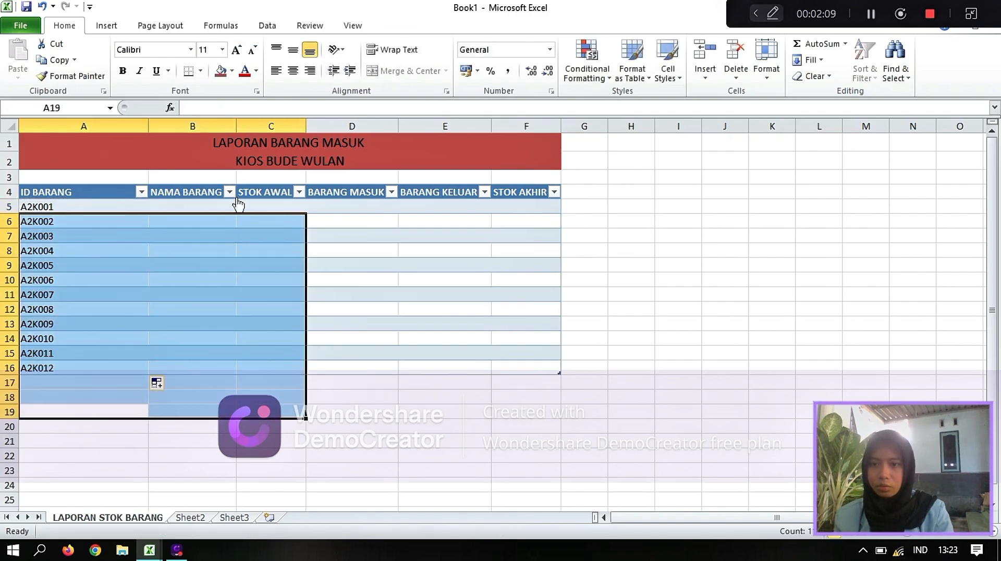
left_click(406, 397)
left_click_drag(236, 127, 252, 126)
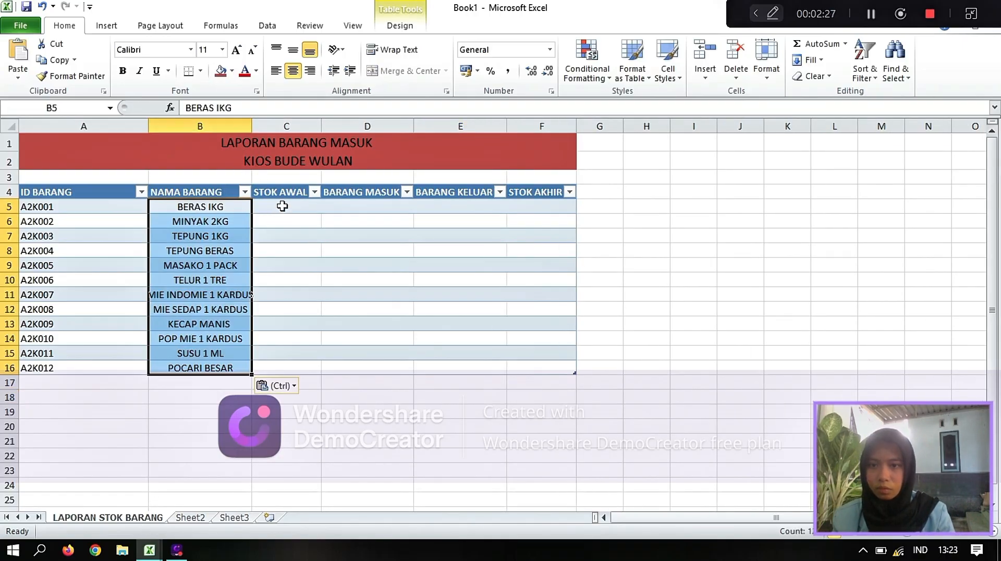
left_click(284, 205)
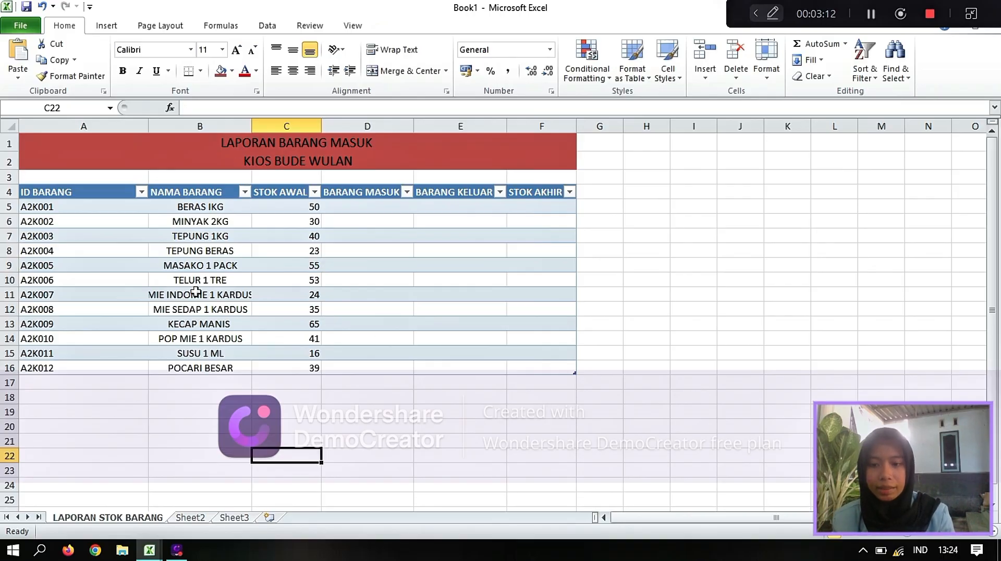
Step: Rename Sheet2 as BARANG MASUK
left_click(191, 518)
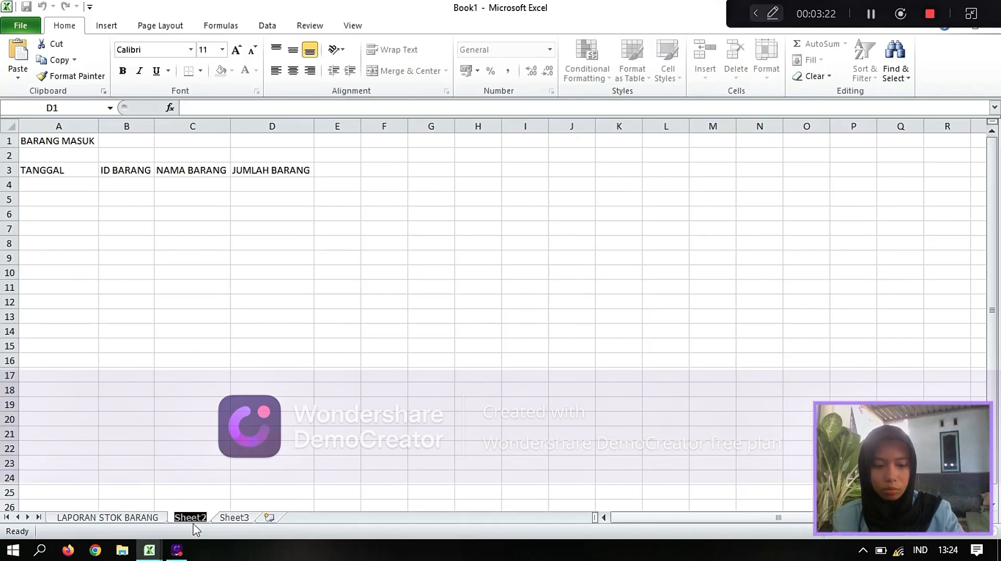
key("BackSpace")
type("B")
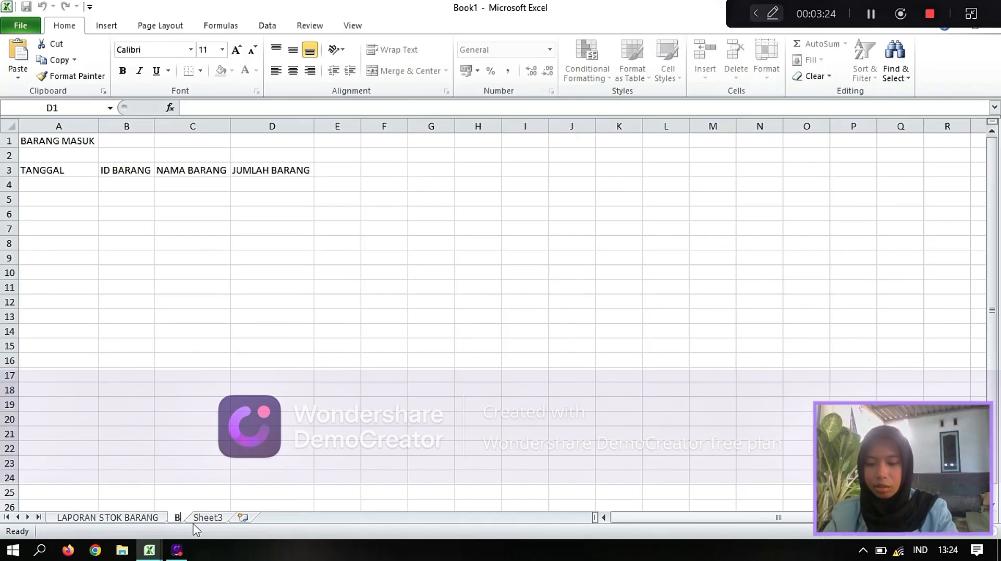
type("ARANG MASUK")
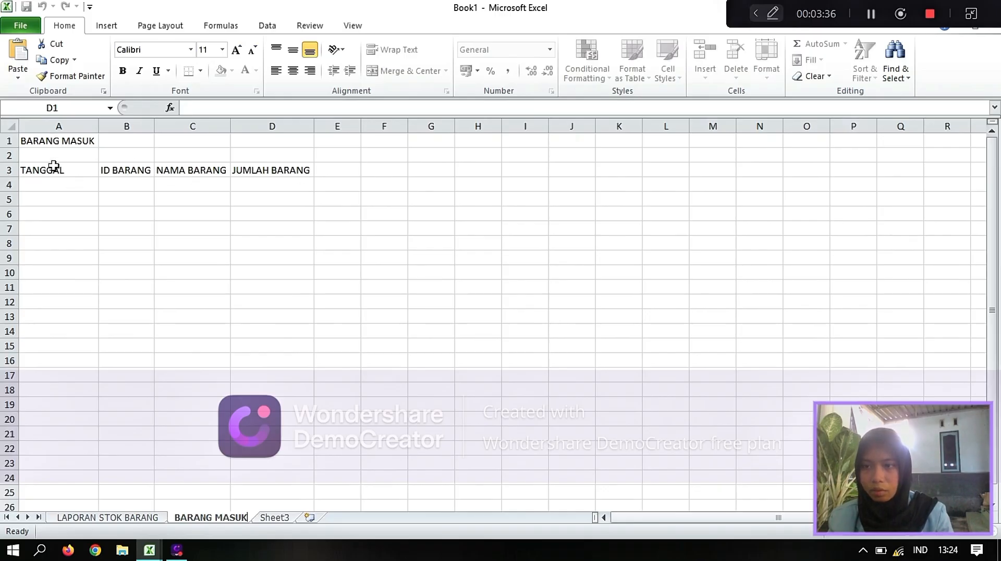
Step: Turn the headings in A3:D3 of the BARANG MASUK sheet into a table with headers
left_click_drag(51, 170, 285, 171)
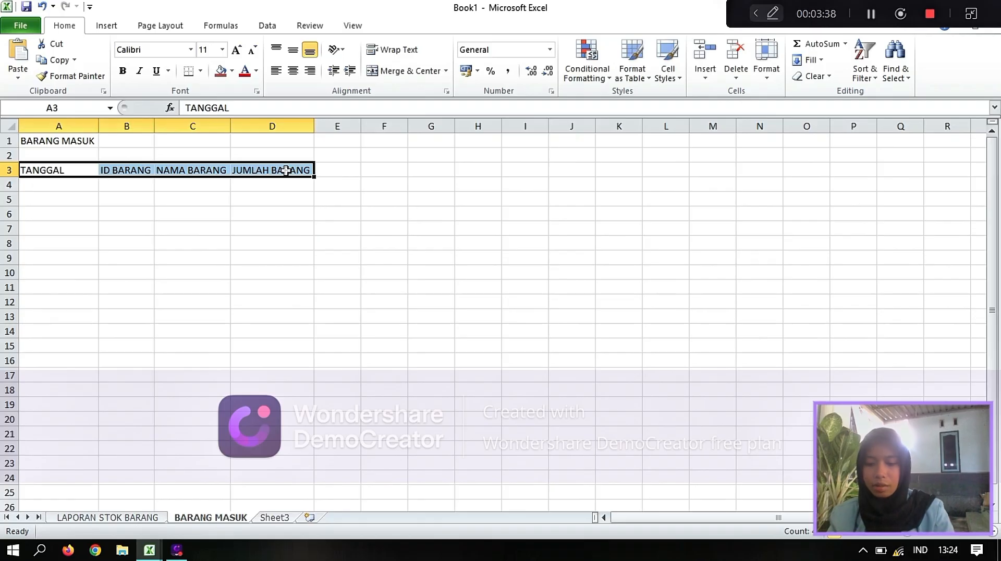
key("ctrl+t")
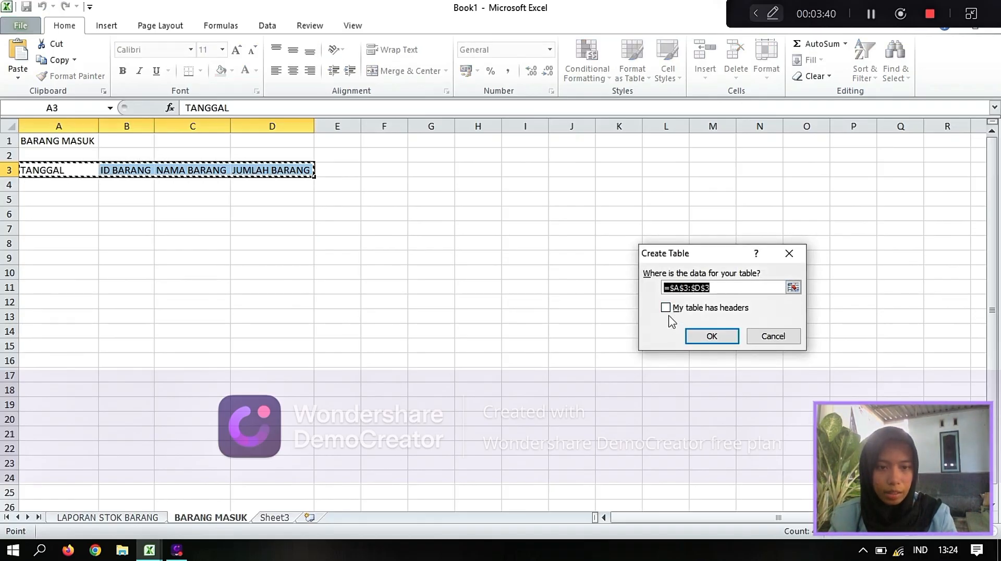
left_click(668, 313)
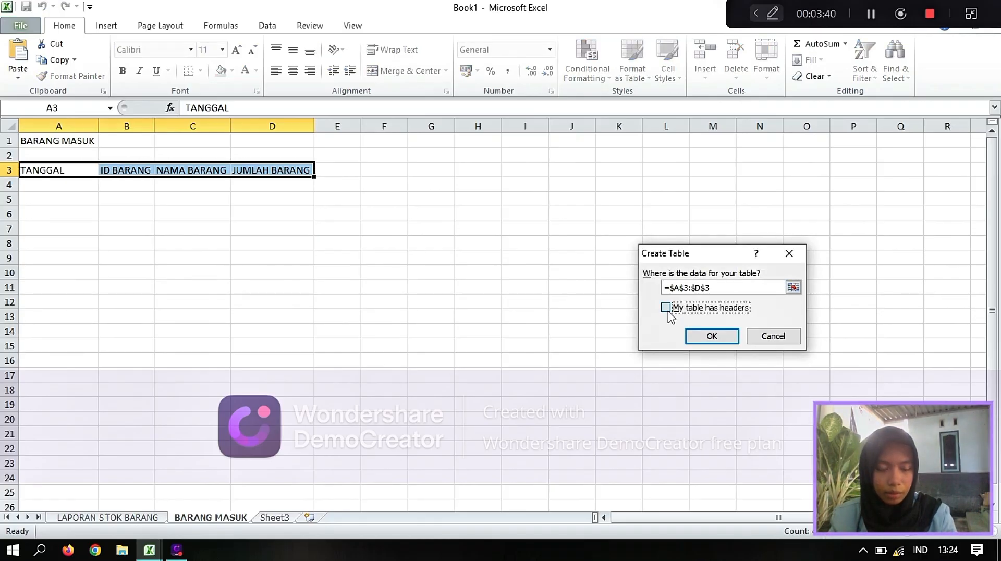
left_click(712, 336)
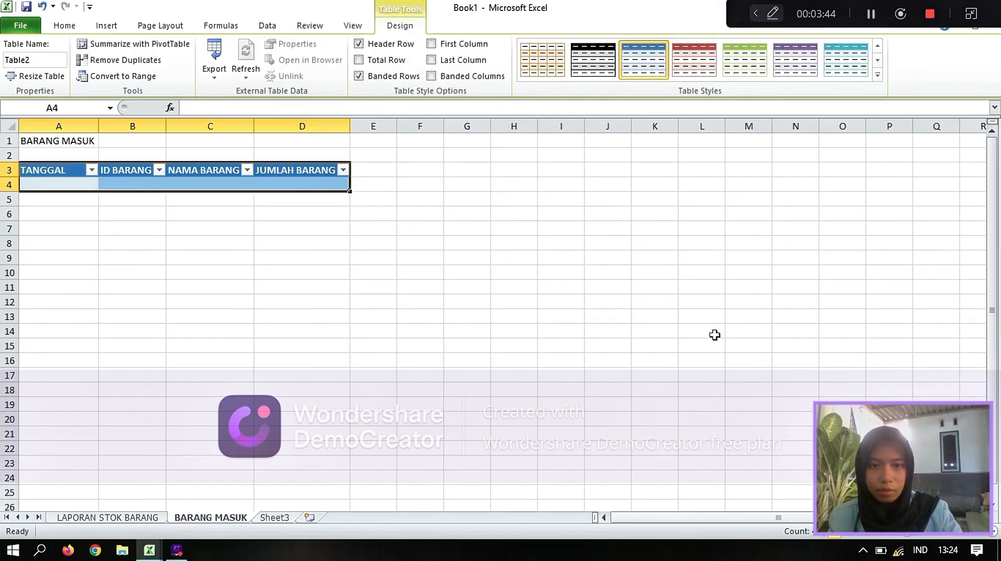
Step: Merge and center the BARANG MASUK title across A1:D1
left_click_drag(78, 141, 344, 146)
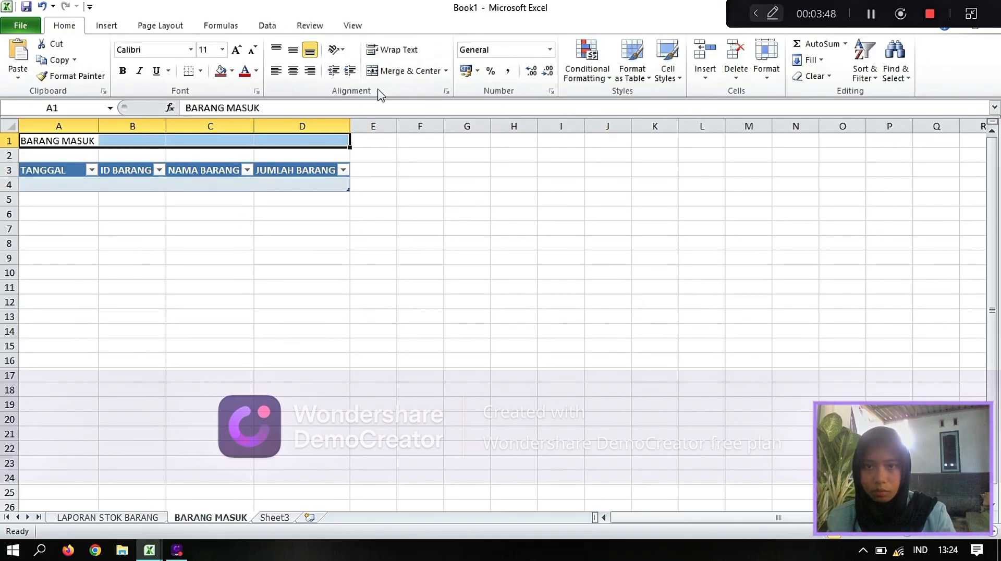
left_click(387, 71)
left_click(257, 256)
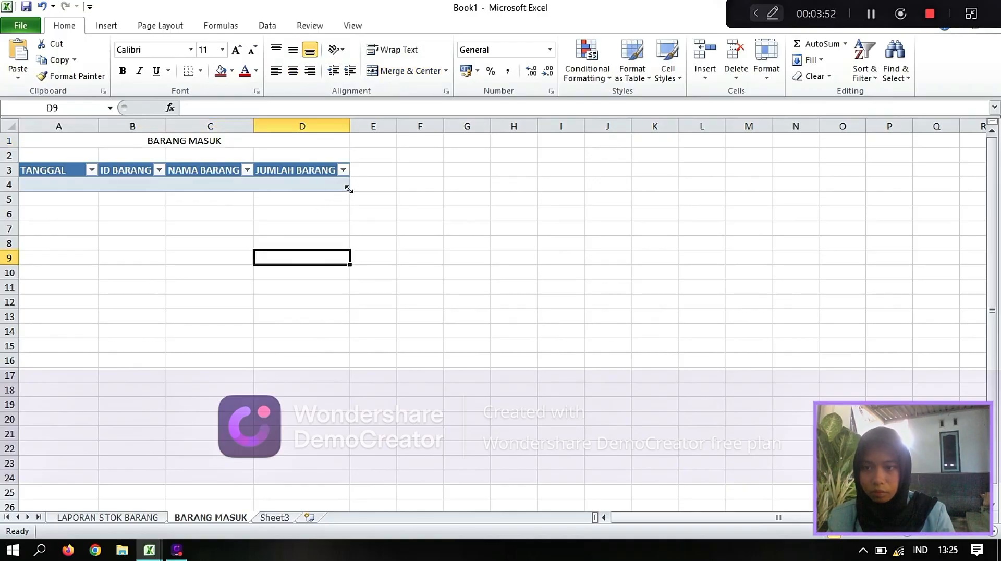
Step: Extend the BARANG MASUK table down to row 15 and fill the merged title cell with the lightest blue theme tint
left_click_drag(348, 189, 344, 365)
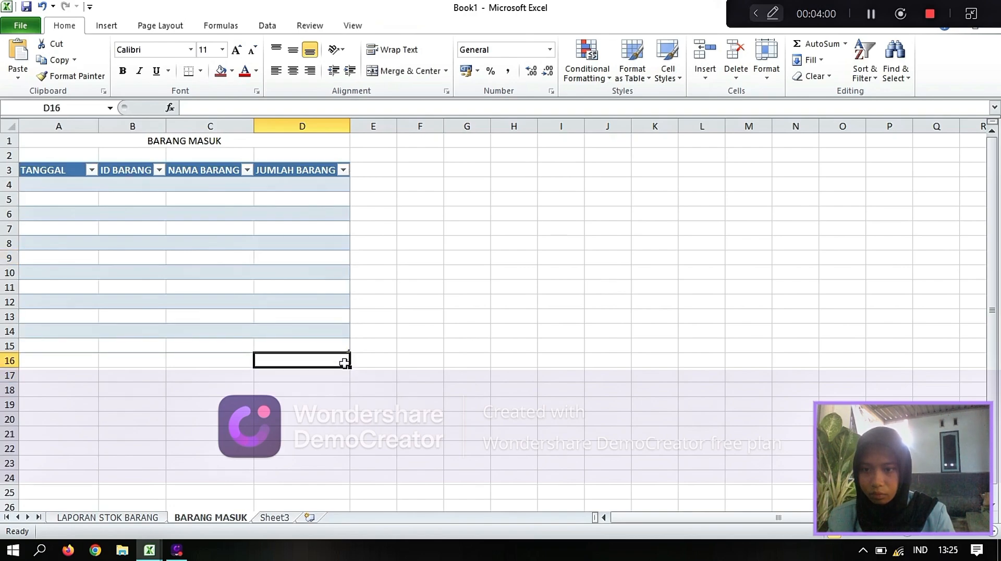
left_click(402, 373)
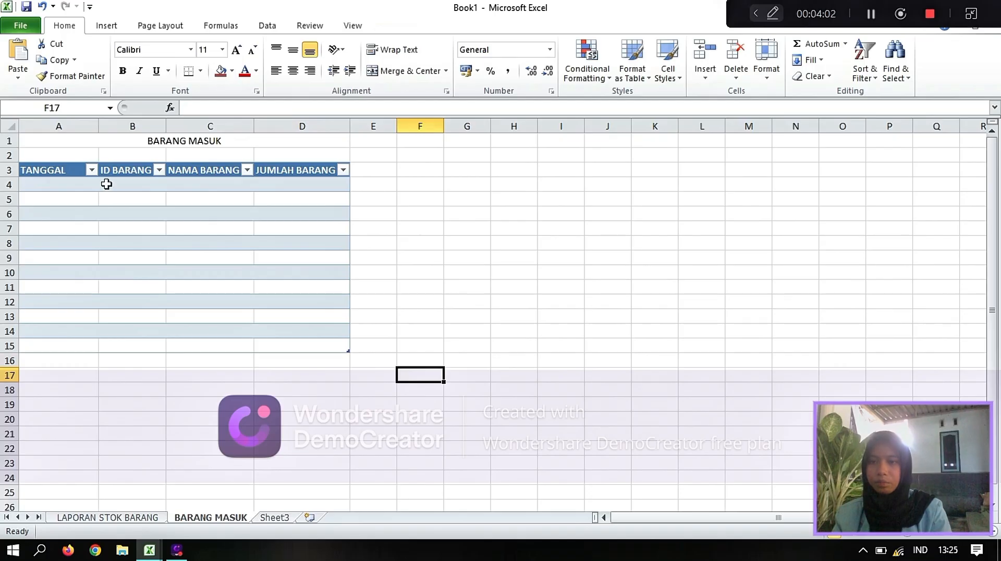
left_click(74, 141)
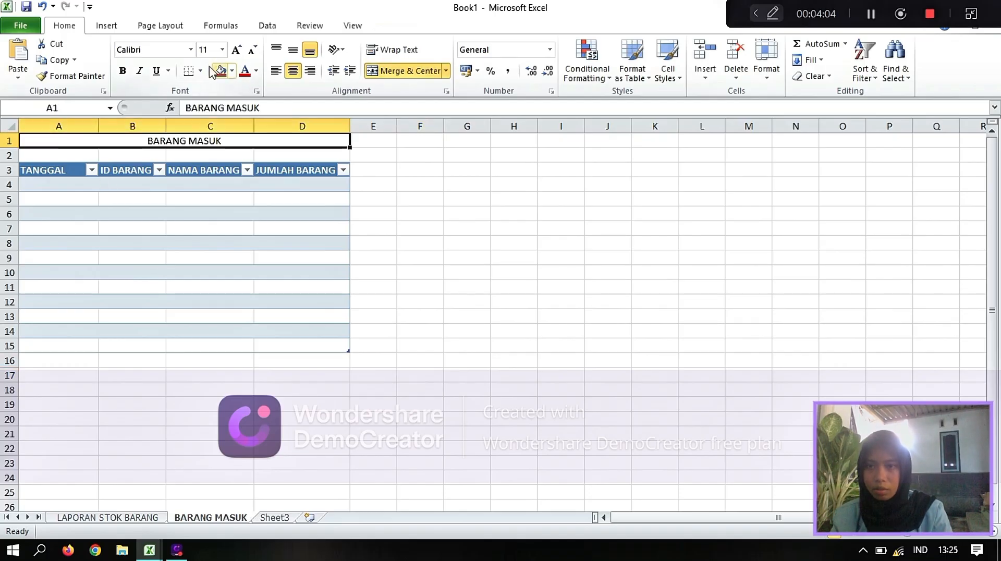
left_click(232, 71)
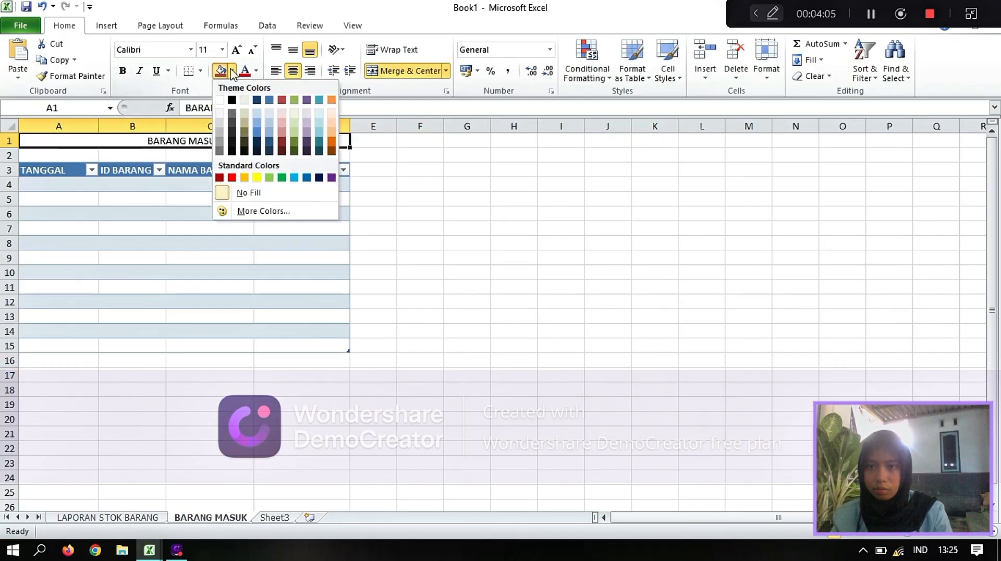
left_click(269, 113)
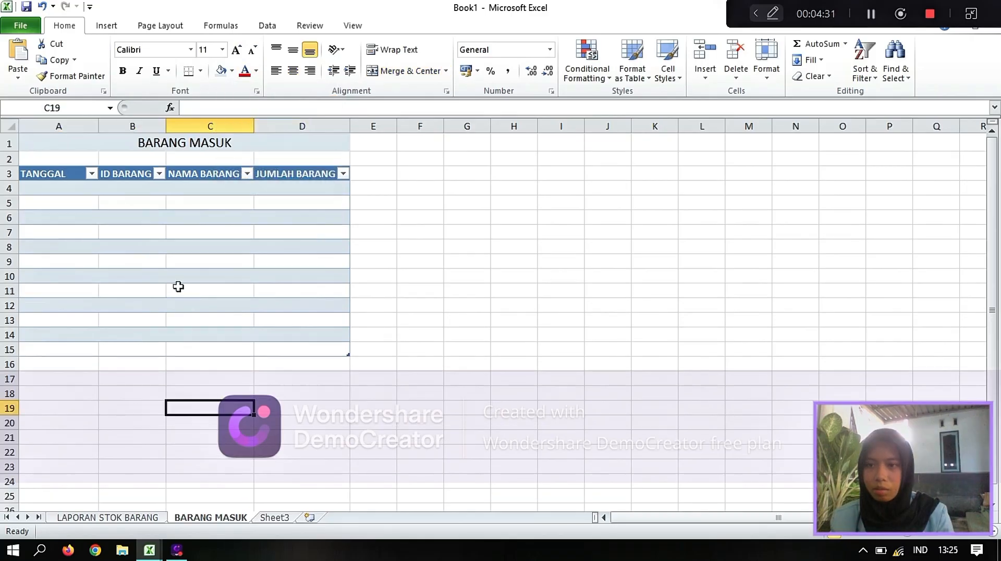
Step: Add list data validation to ID BARANG cell B4 with source ='LAPORAN STOK BARANG'!$A$5:$A$16, and check its drop-down list
left_click(128, 189)
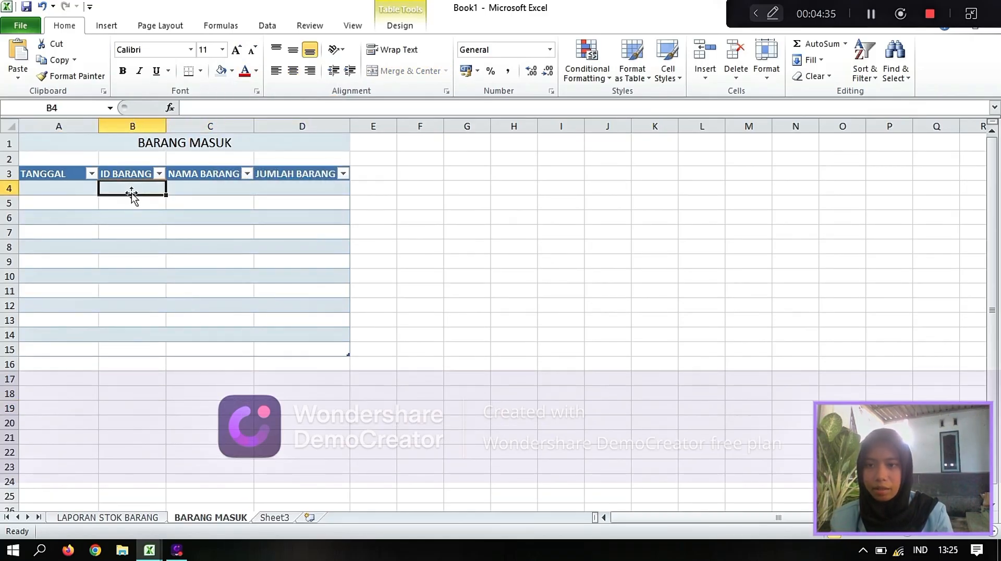
left_click(267, 26)
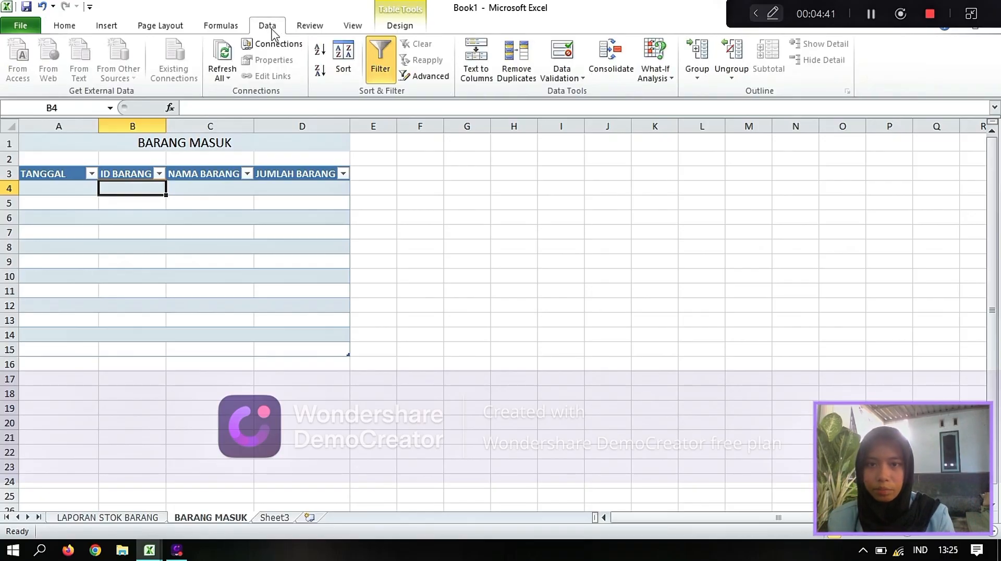
left_click(575, 78)
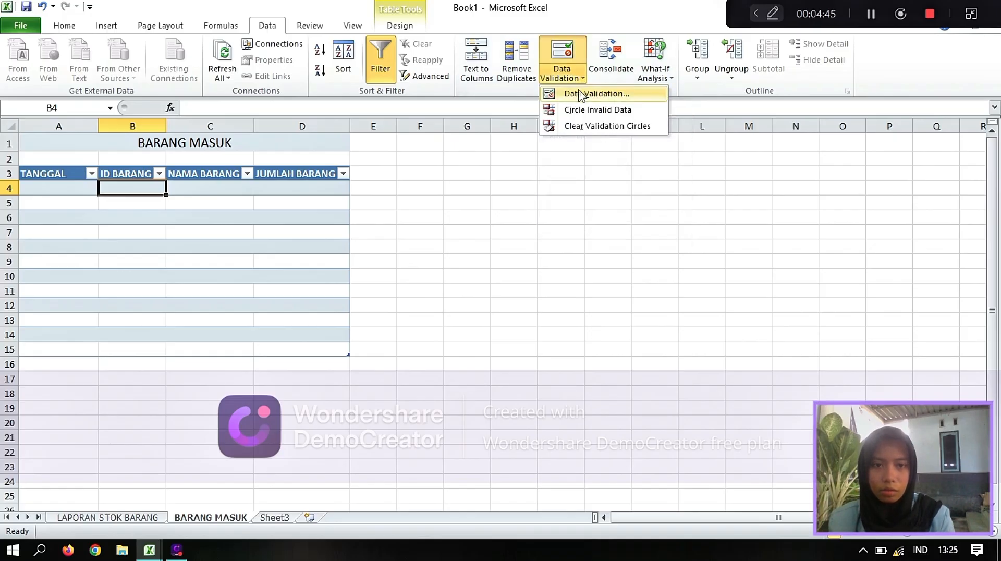
left_click(580, 95)
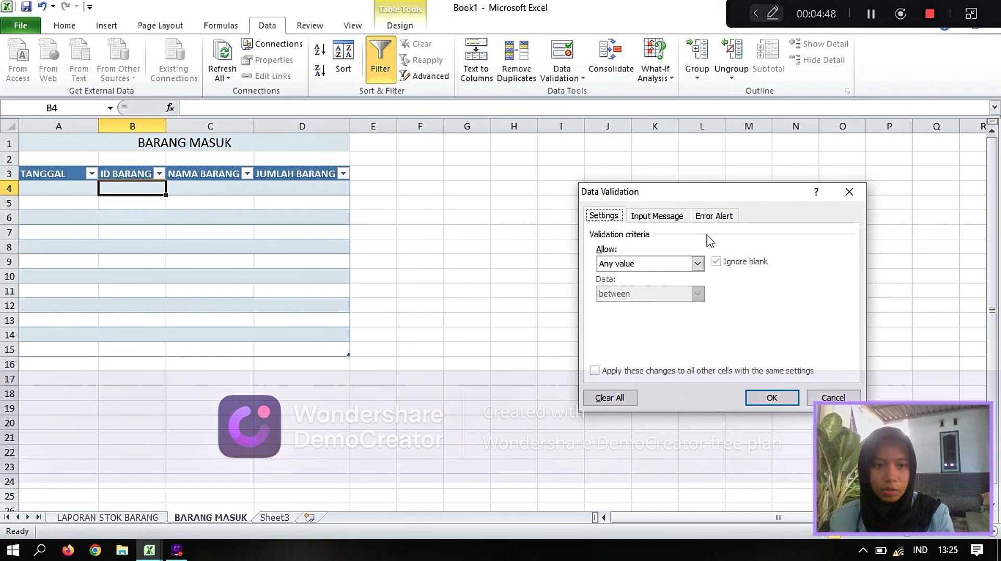
left_click(703, 264)
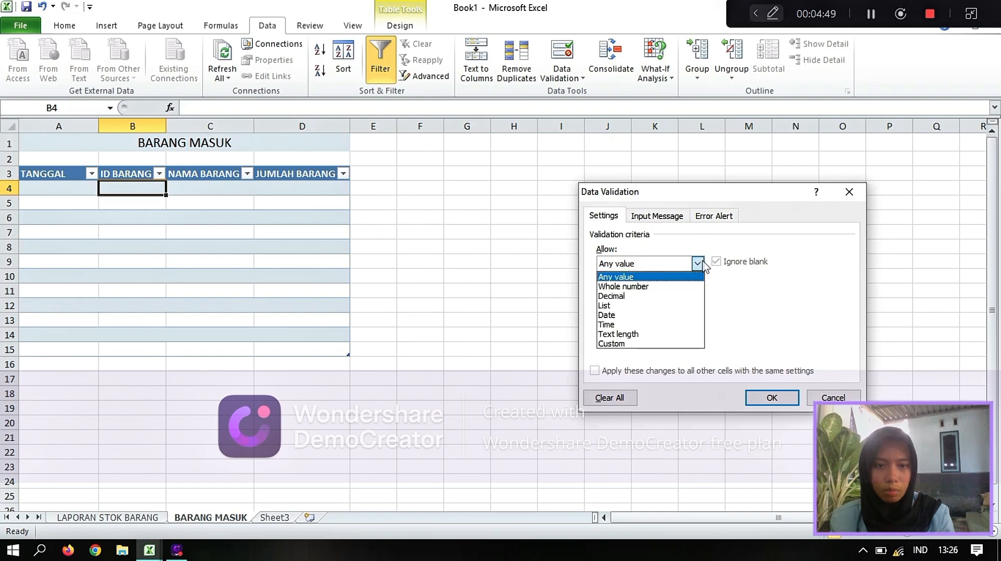
left_click(654, 306)
left_click(650, 322)
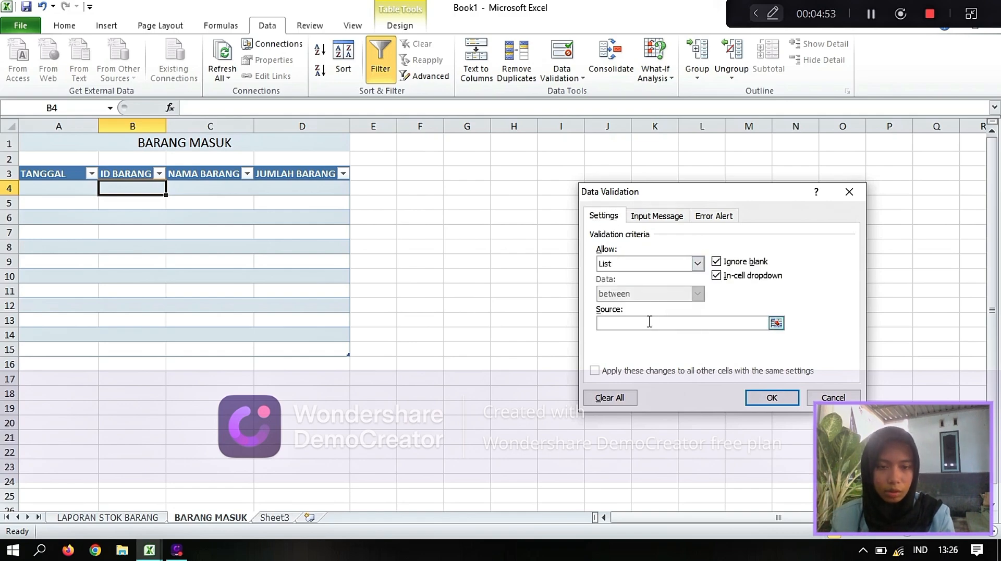
left_click(119, 519)
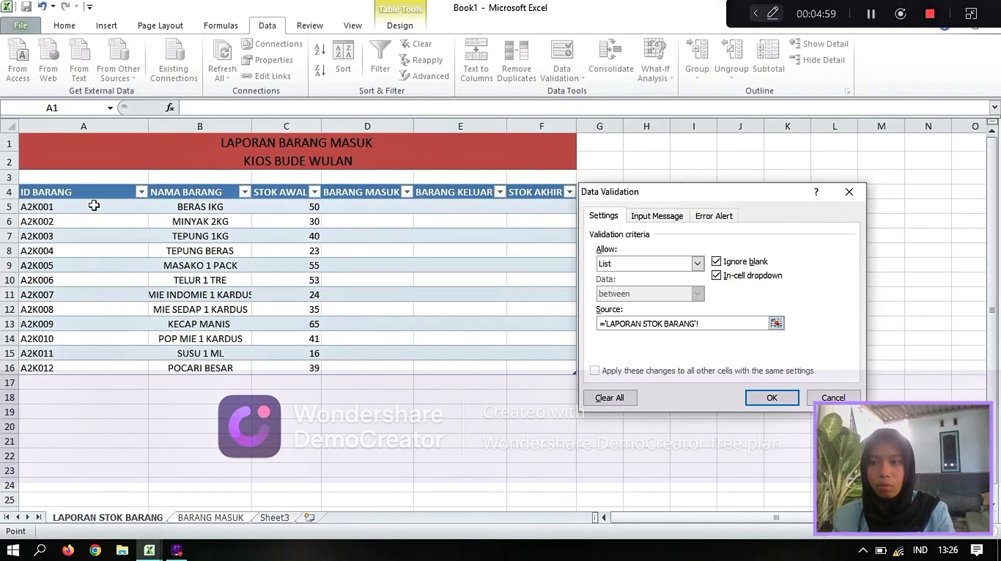
left_click_drag(91, 208, 93, 362)
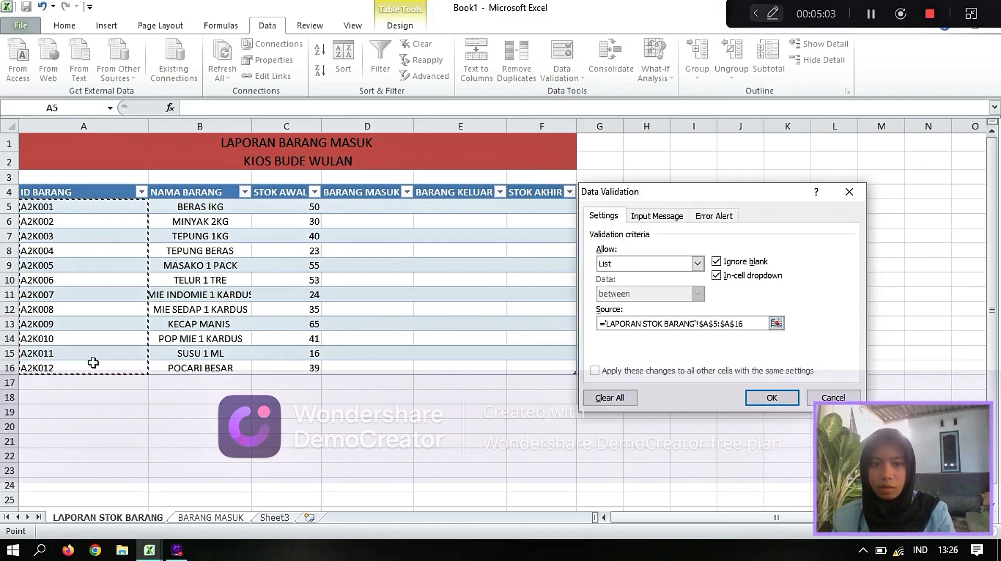
left_click(760, 398)
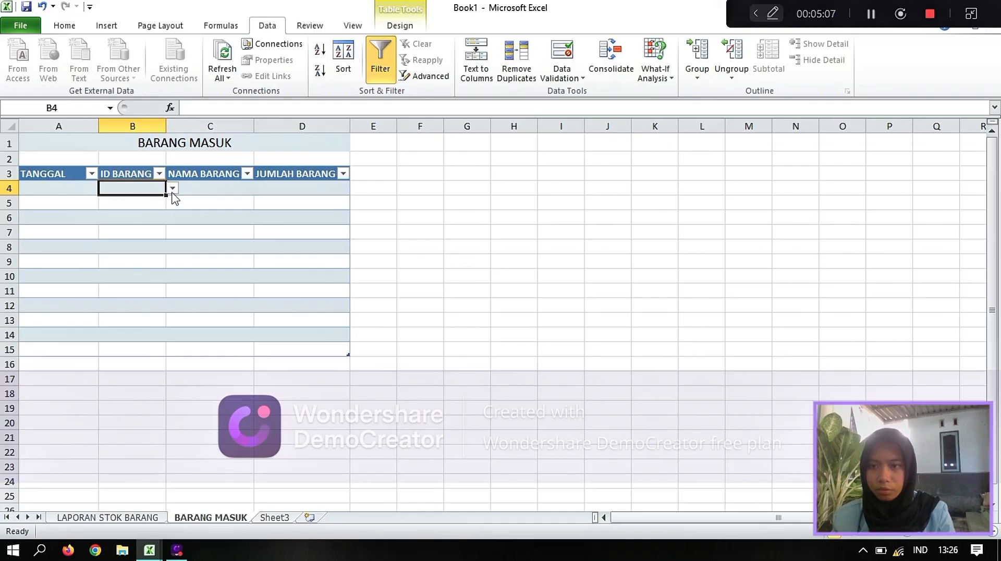
left_click(172, 189)
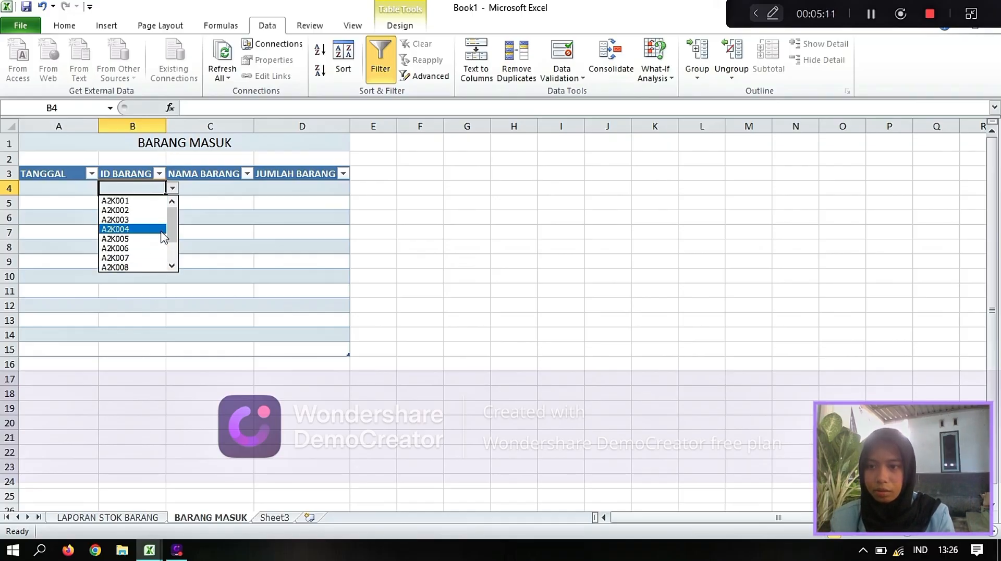
left_click(238, 251)
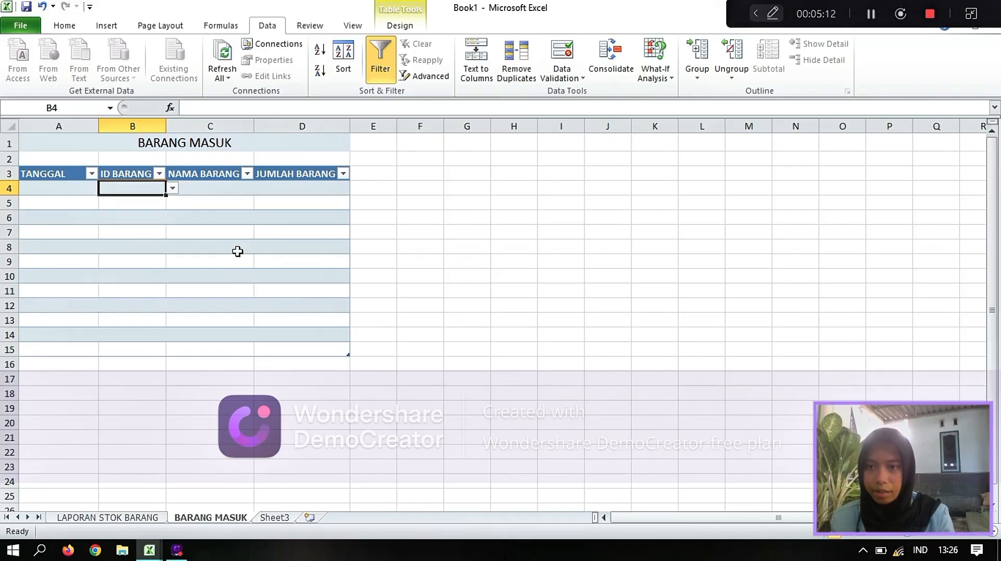
Step: Start an IFERROR formula in NAMA BARANG cell C4 with a nested VLOOKUP that looks up [@[ID BARANG]]
left_click(223, 189)
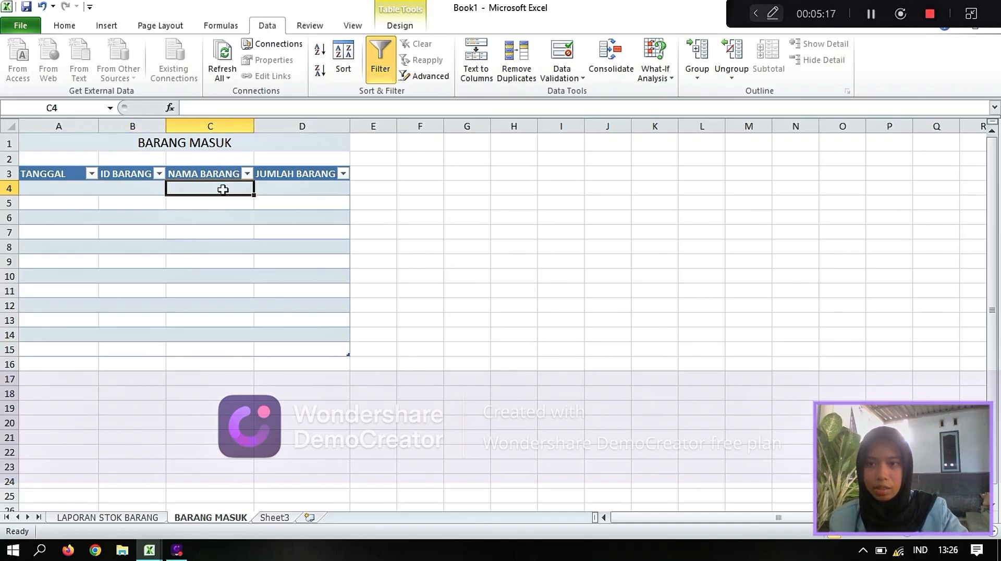
type("=IF")
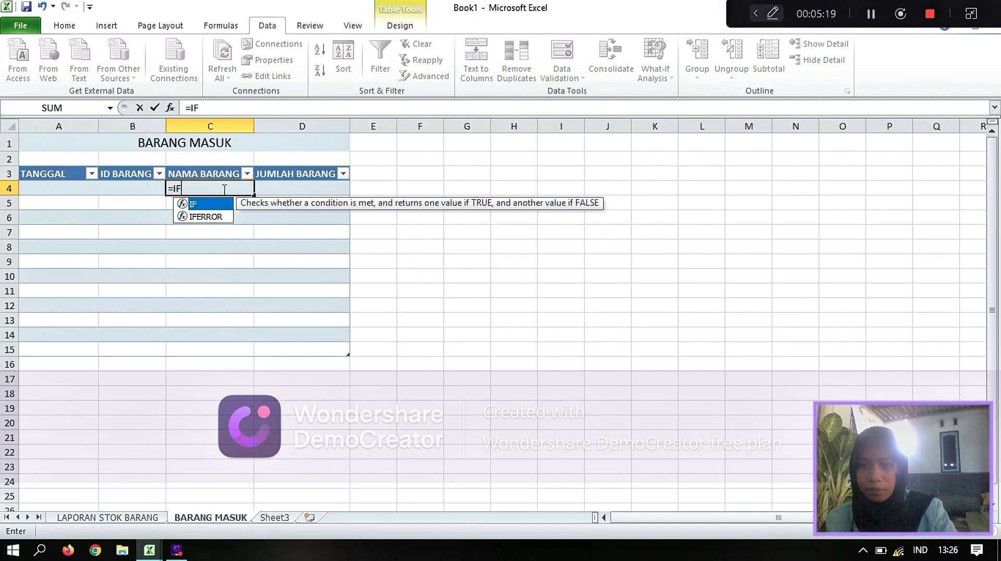
double_click(223, 217)
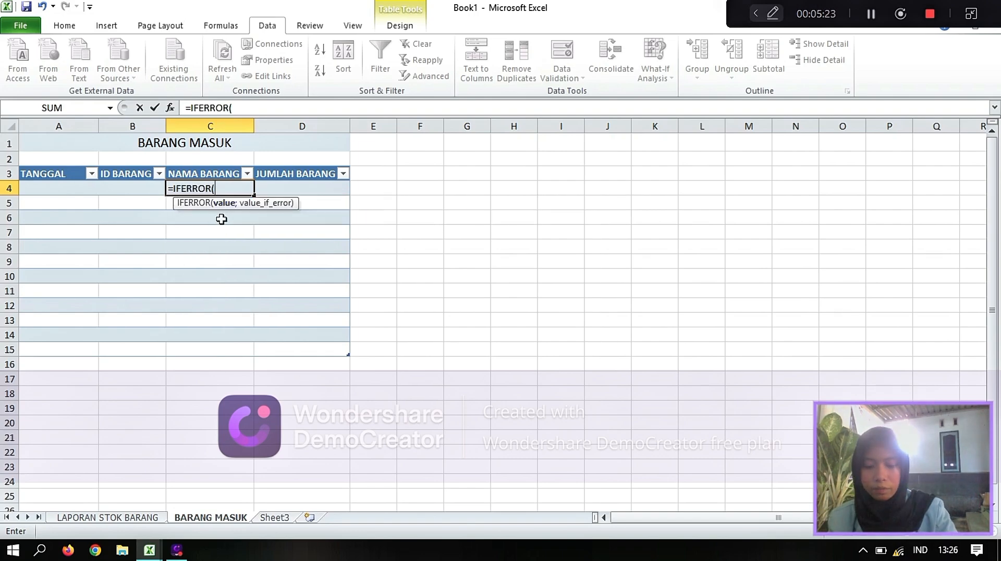
type("VL")
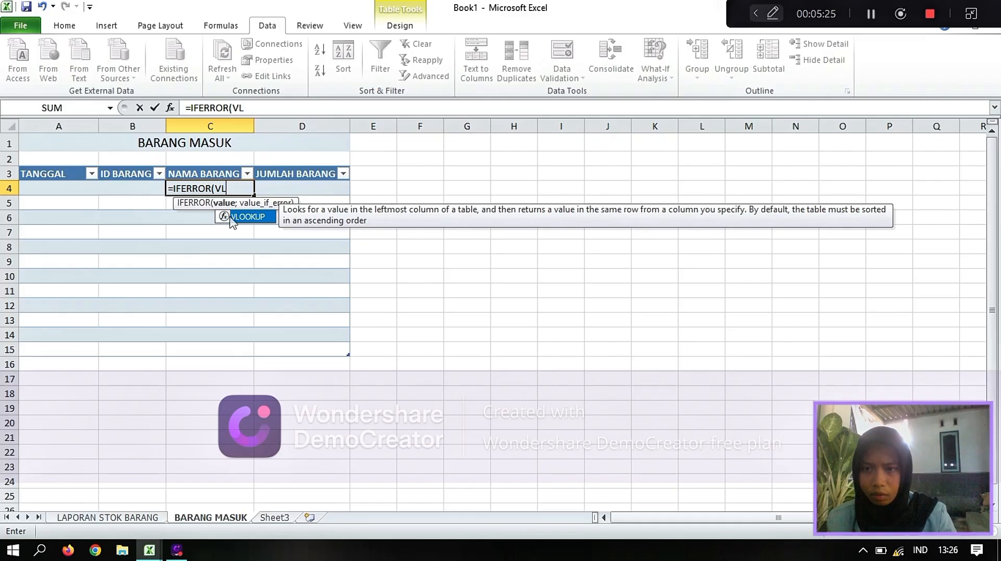
double_click(235, 217)
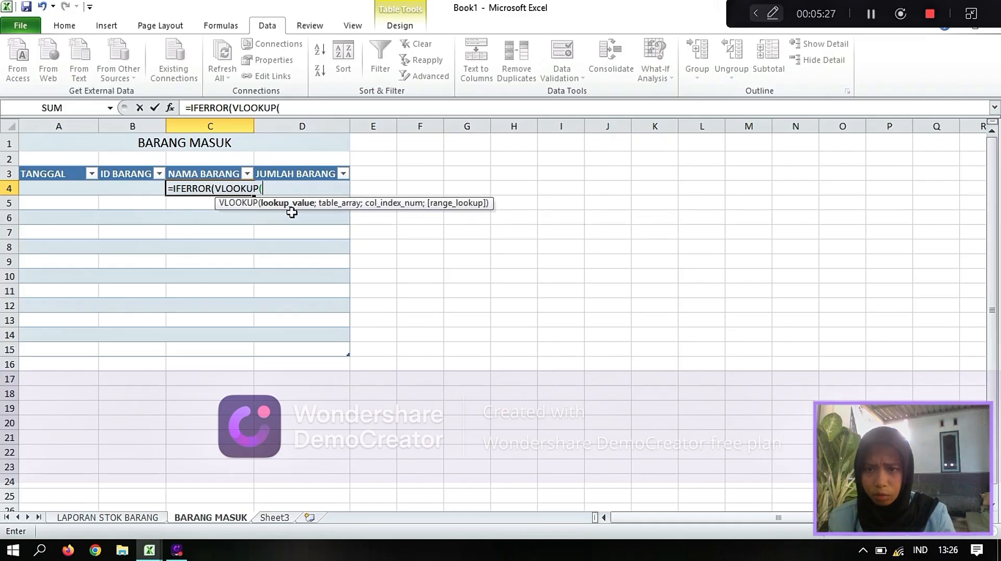
left_click(148, 190)
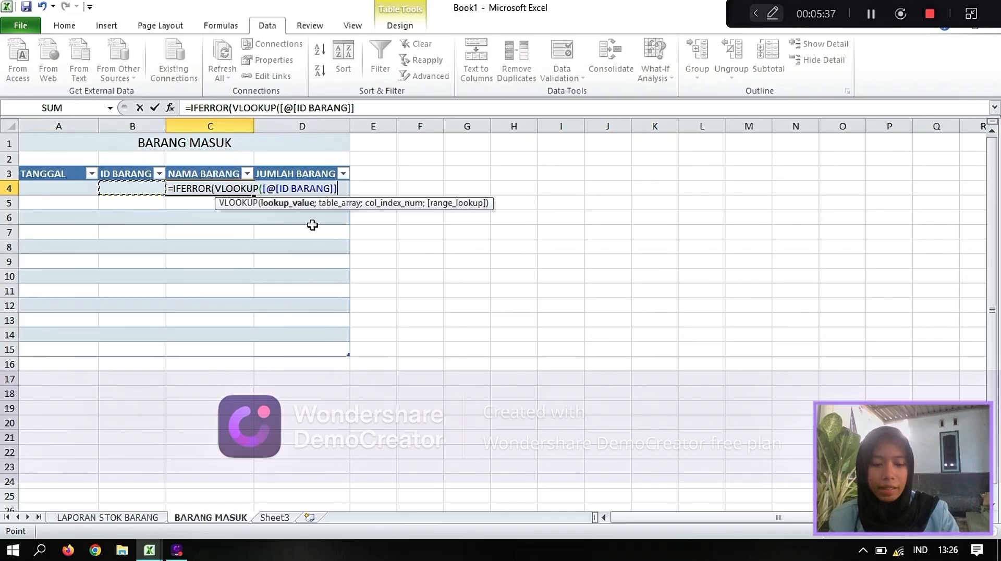
type(";")
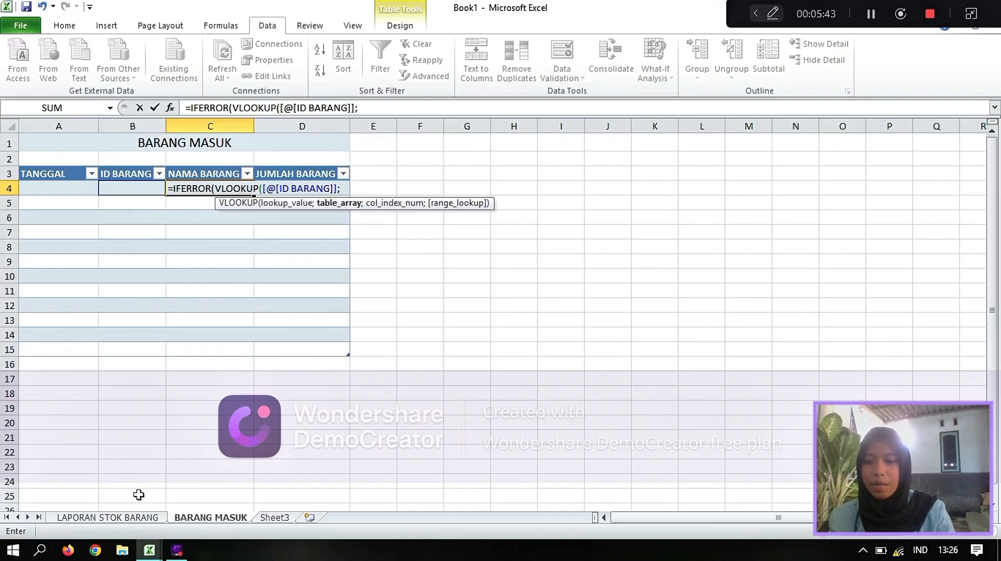
Step: Set the VLOOKUP table array to the absolute range $A$5:$B$15 on the LAPORAN STOK BARANG sheet
left_click(124, 517)
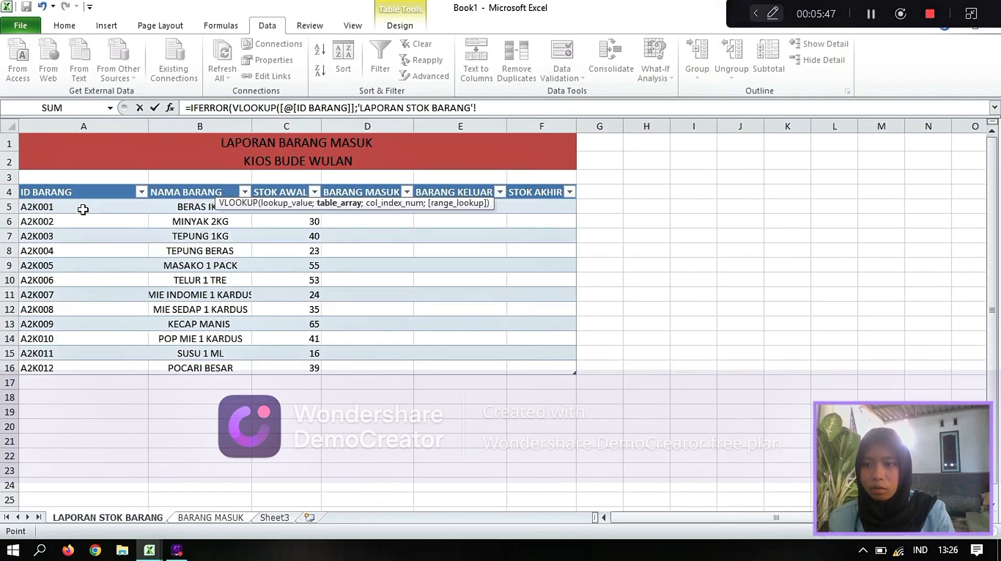
left_click_drag(82, 209, 136, 322)
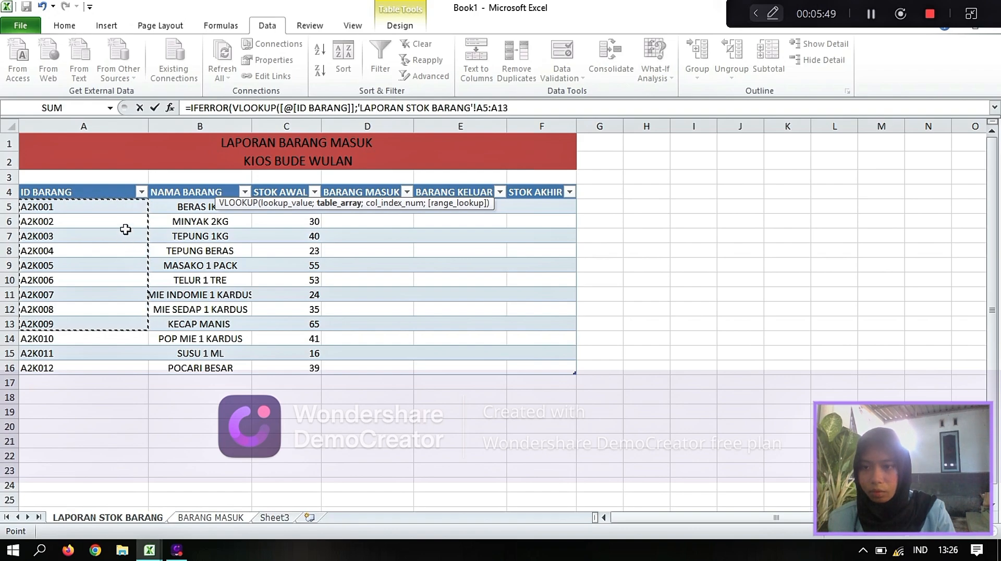
left_click_drag(127, 206, 220, 352)
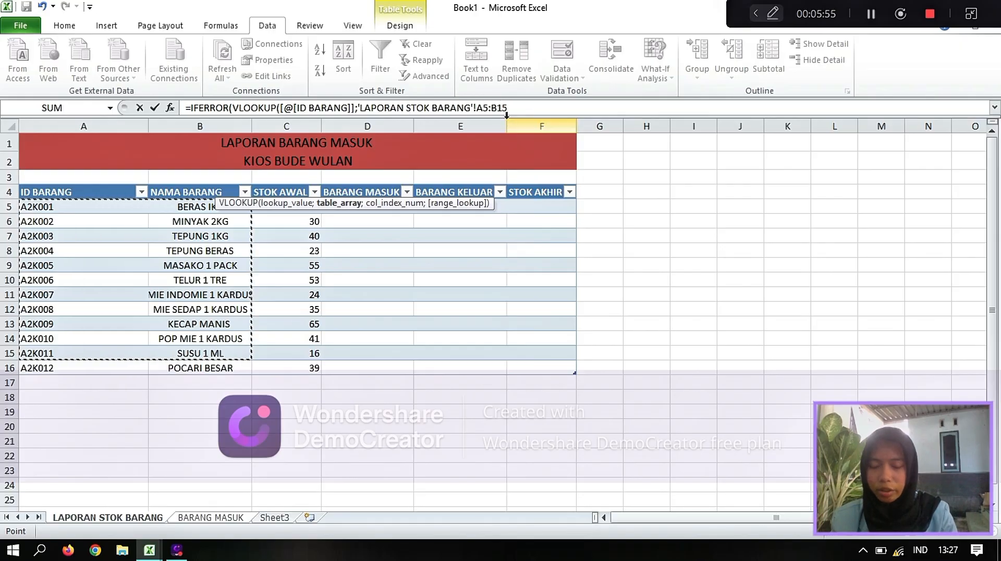
key("F4")
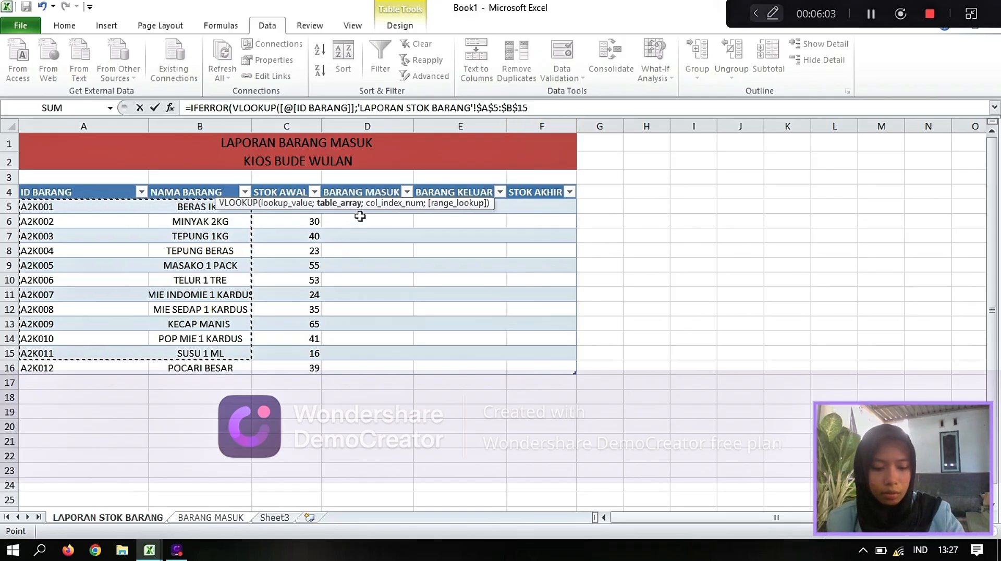
type(";")
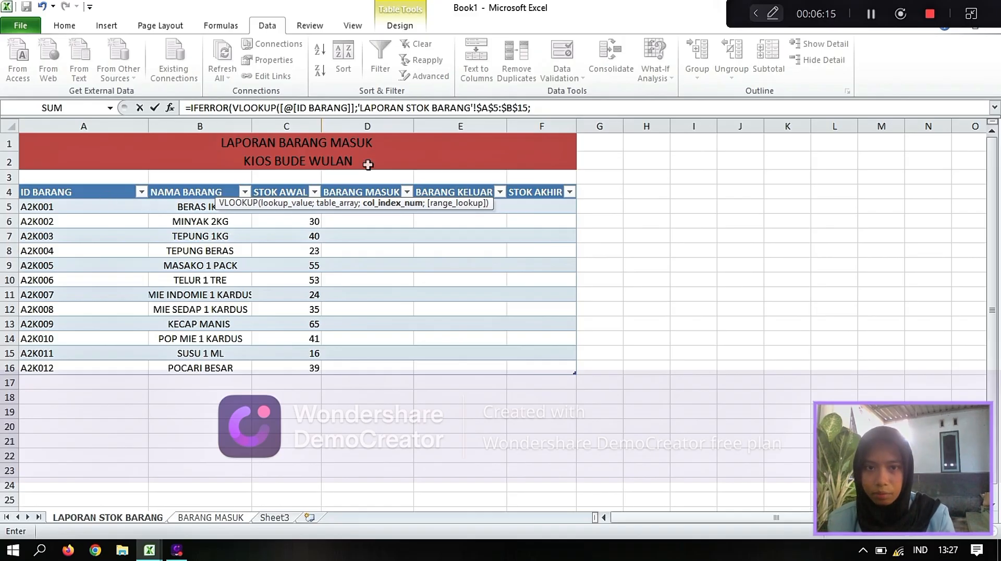
Step: Complete the NAMA BARANG formula with column index 2, FALSE for exact match, and "" as the IFERROR fallback
type("2")
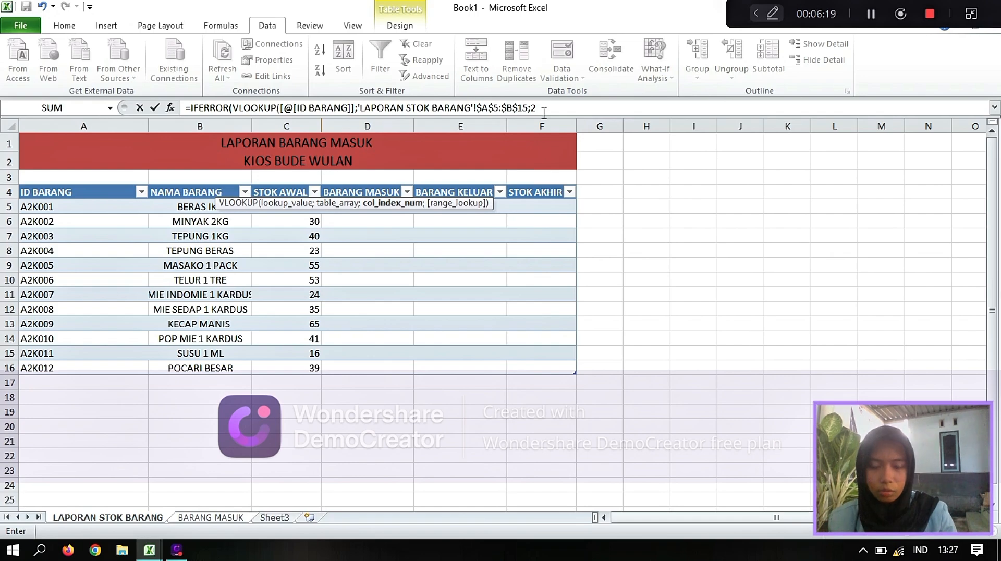
type(";")
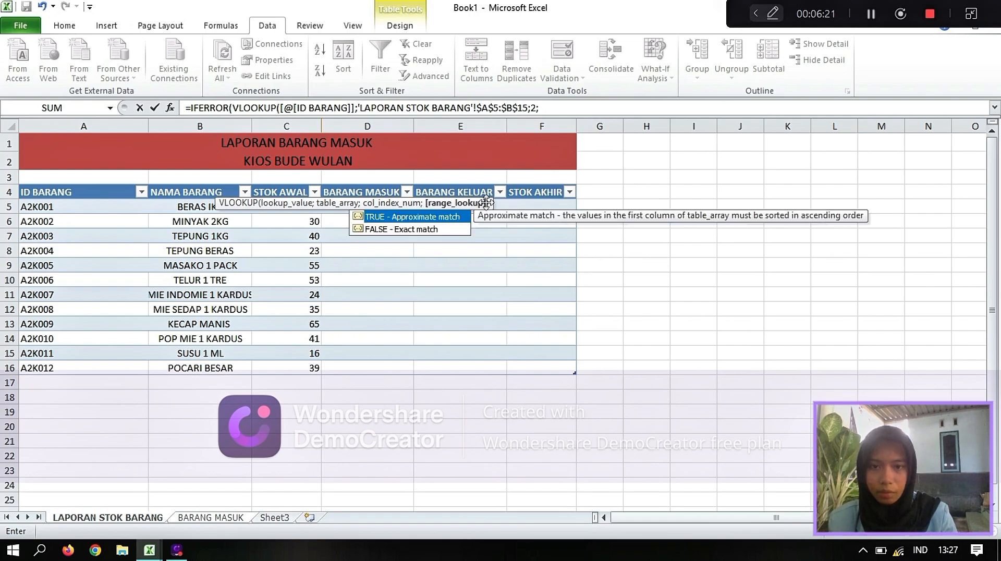
double_click(400, 229)
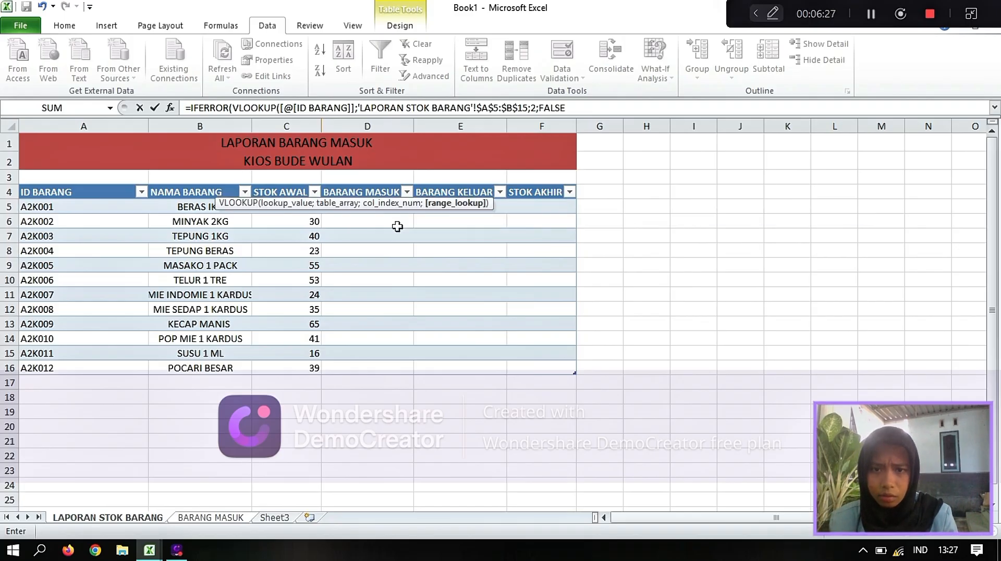
type(")")
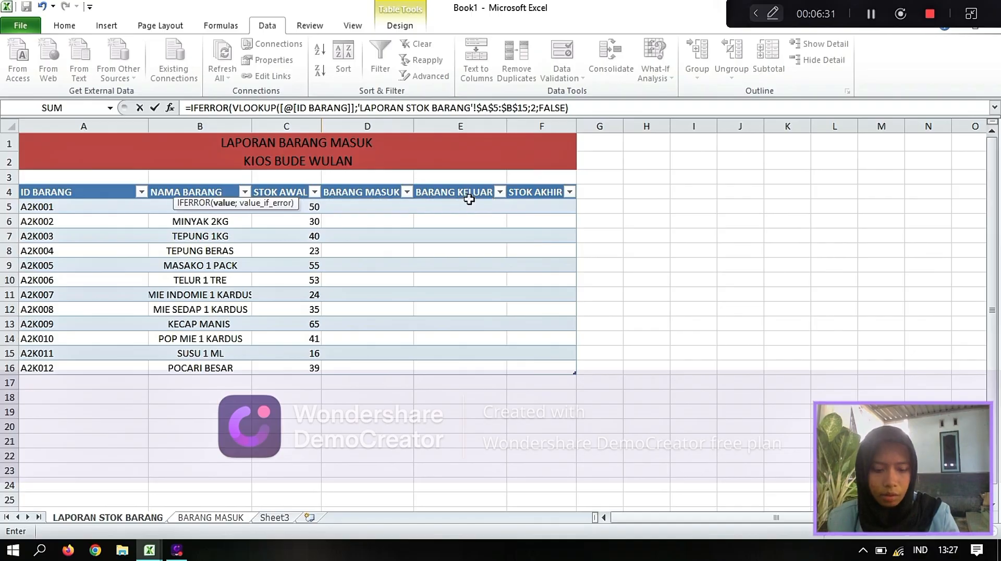
type(";")
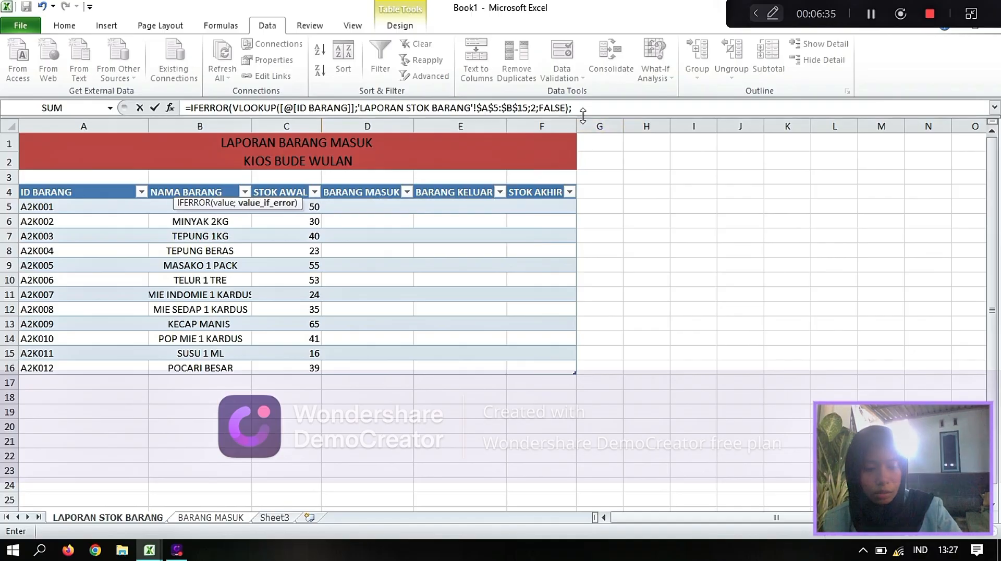
type("\"\"")
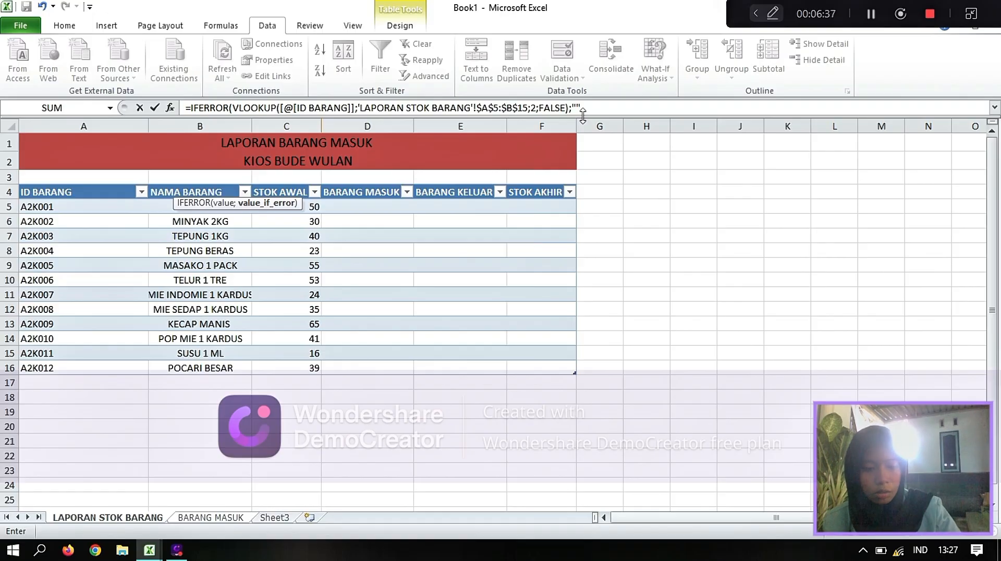
type(")")
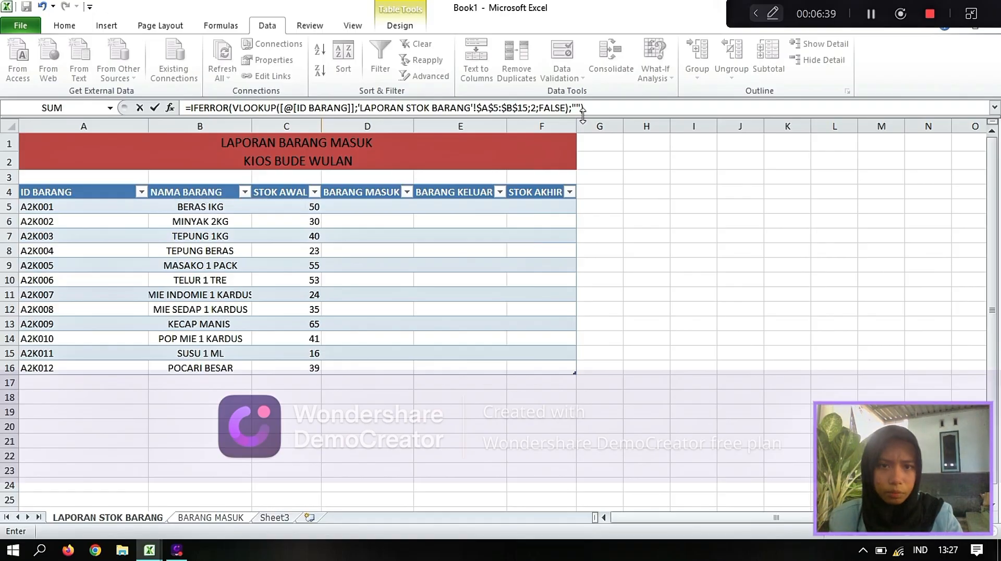
key("Return")
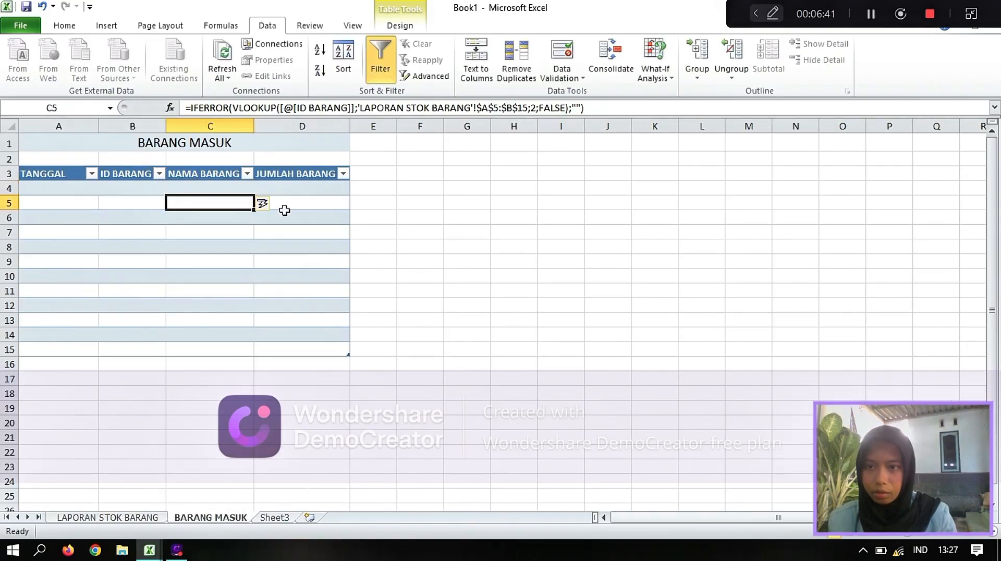
left_click(226, 189)
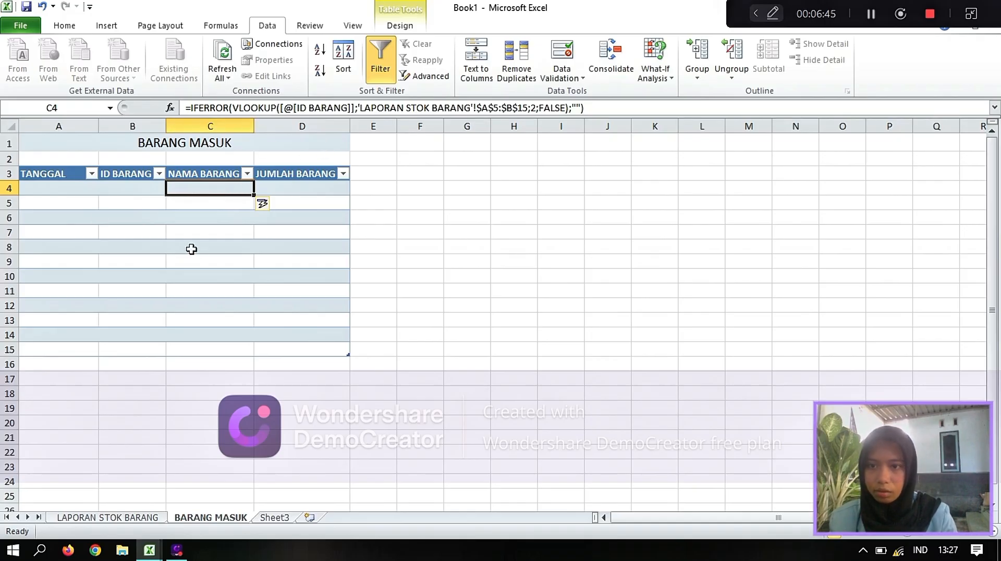
left_click(239, 368)
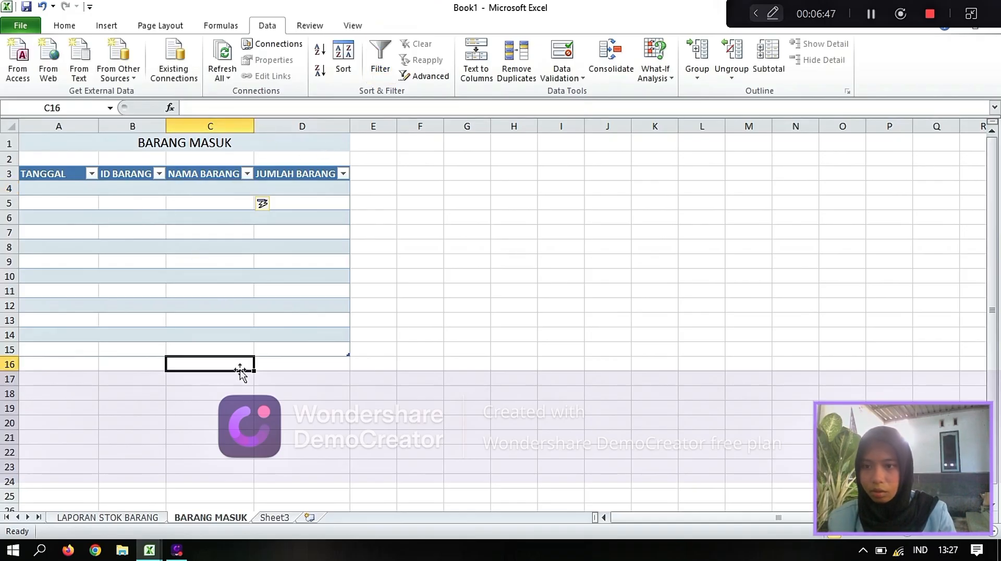
Step: Start a SUMIF formula in BARANG MASUK cell D5 of LAPORAN STOK BARANG with the range 'BARANG MASUK'!B4:B14
left_click(148, 518)
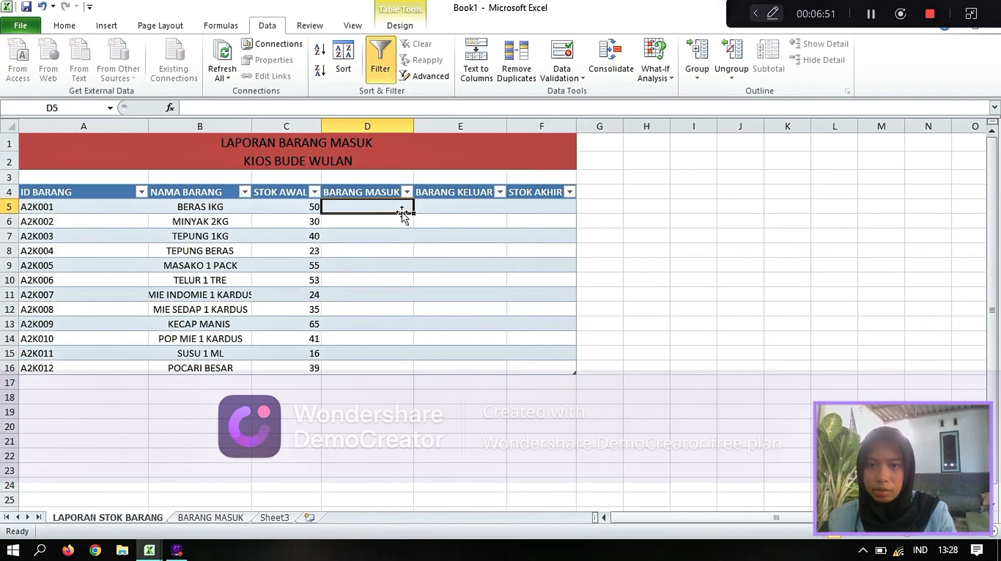
left_click(435, 402)
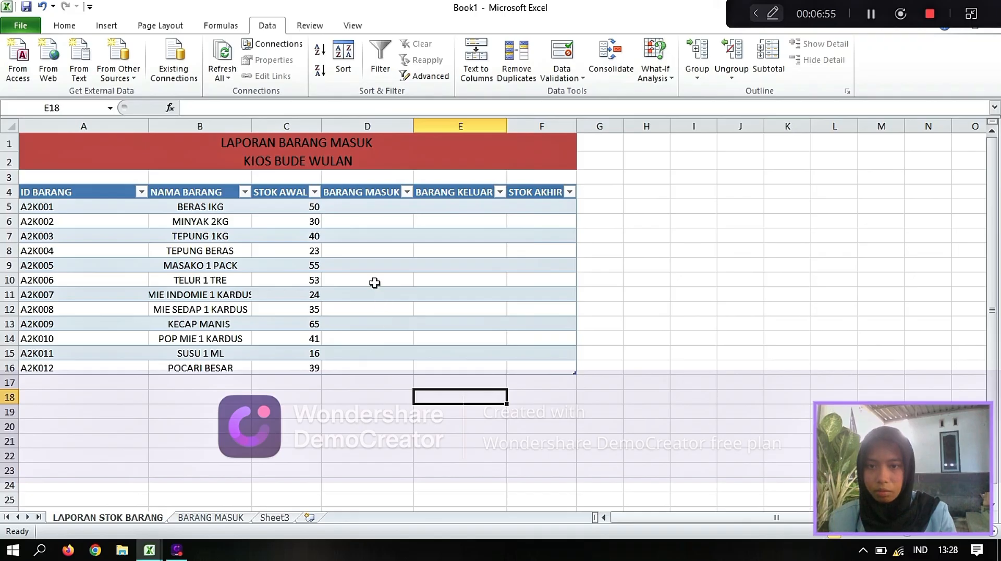
left_click(363, 210)
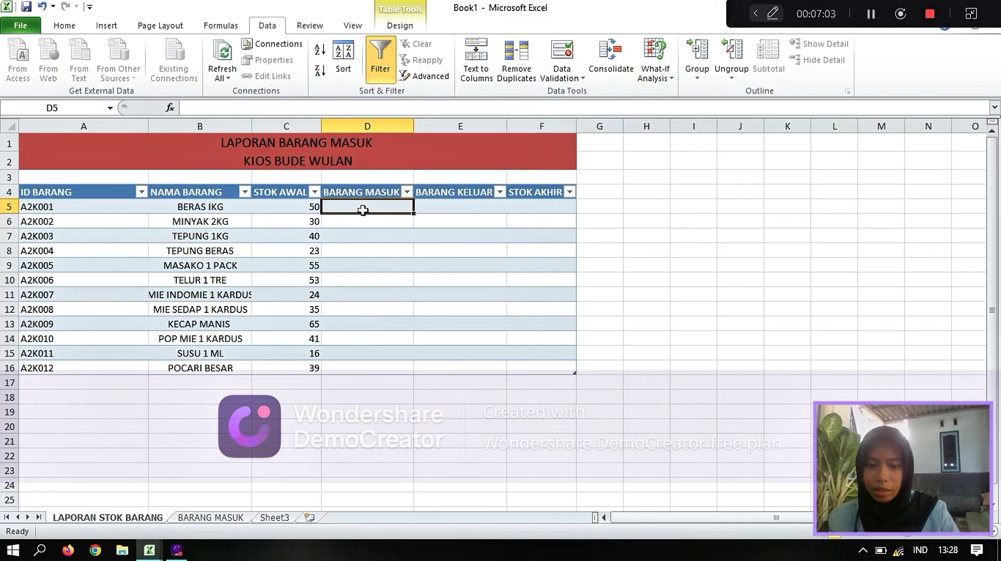
type("=")
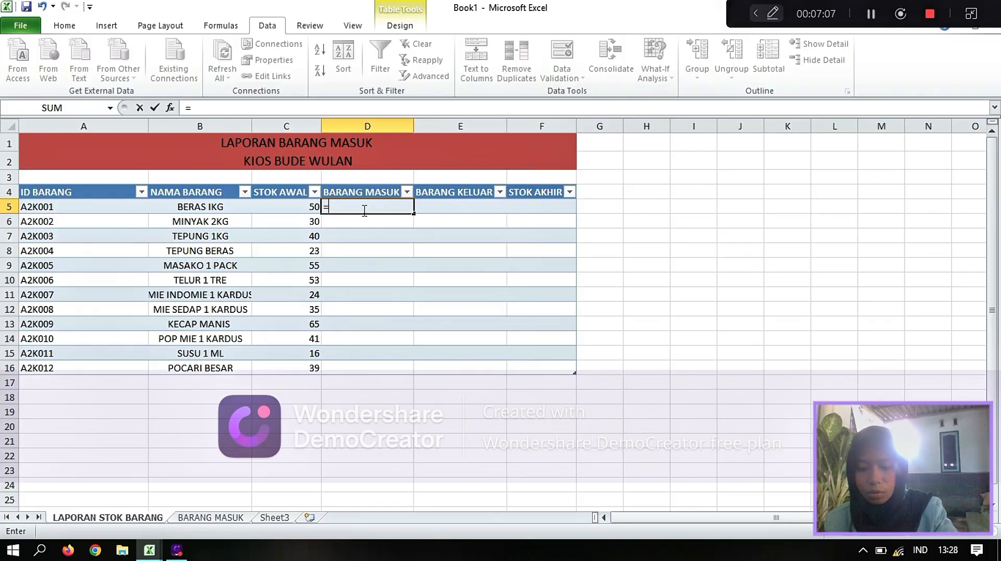
type("SU")
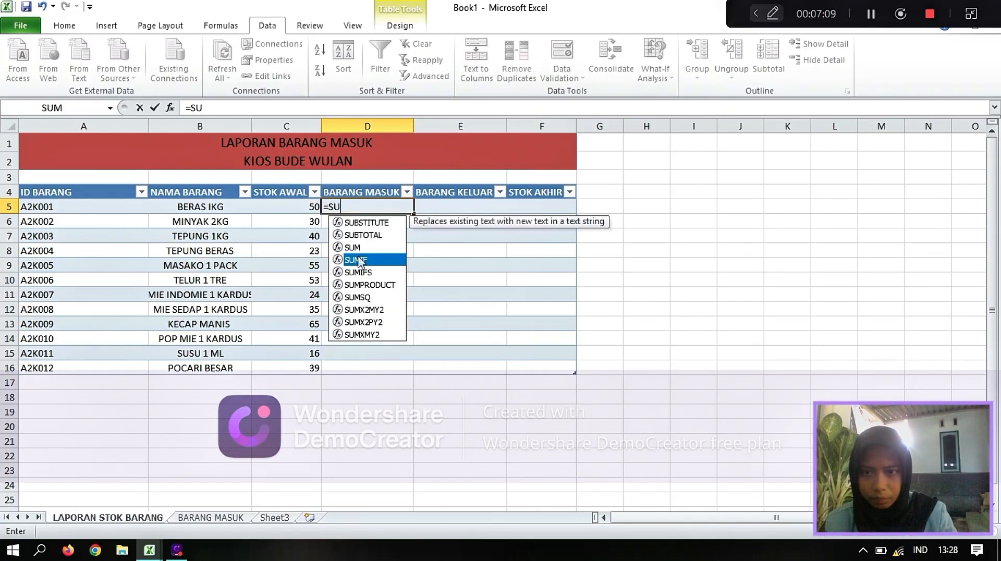
double_click(358, 260)
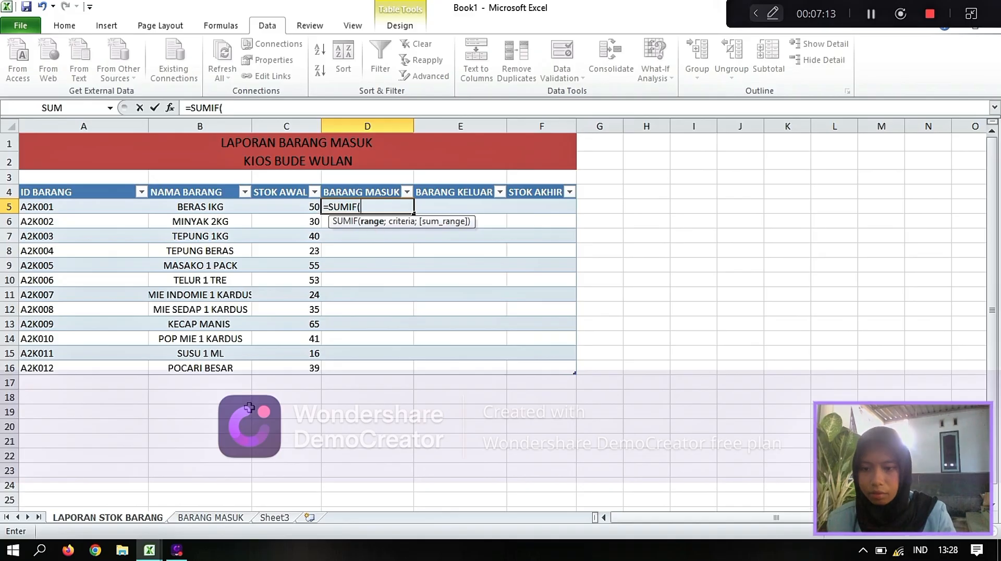
left_click(211, 517)
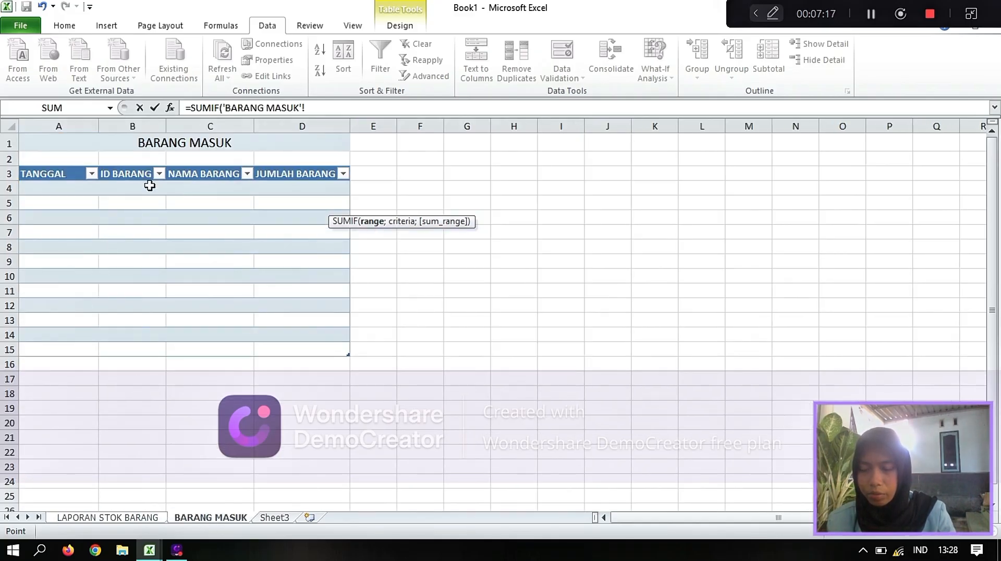
left_click_drag(139, 189, 123, 334)
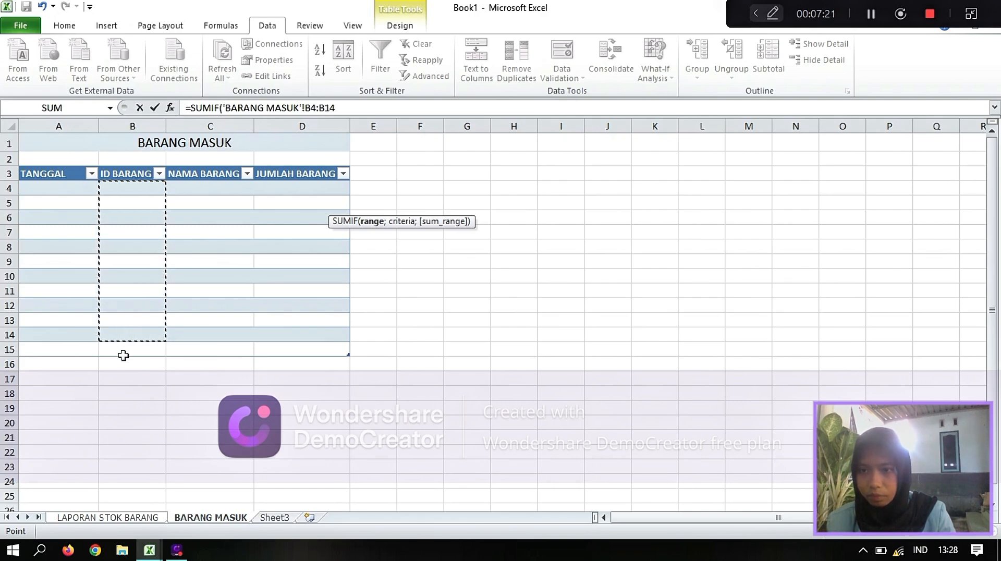
type(";")
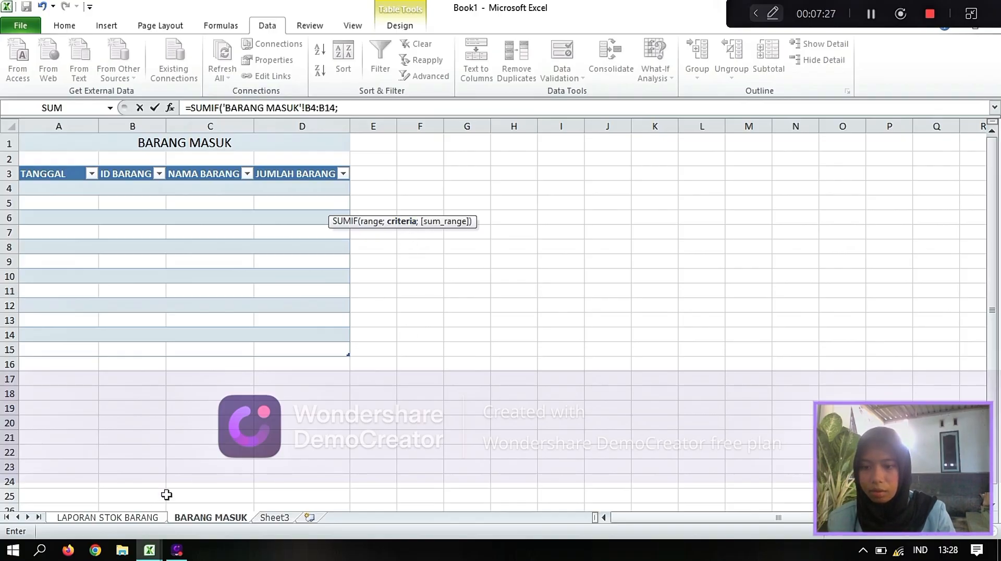
Step: Complete the SUMIF with the stock report's [ID BARANG] column as criteria and Table2[JUMLAH BARANG] as sum range
left_click(143, 517)
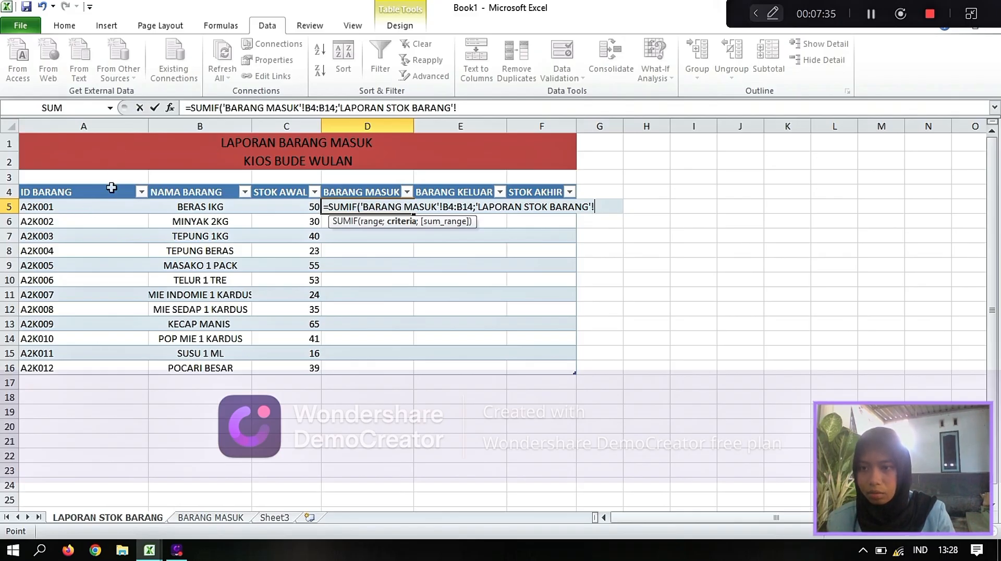
left_click_drag(105, 203, 119, 359)
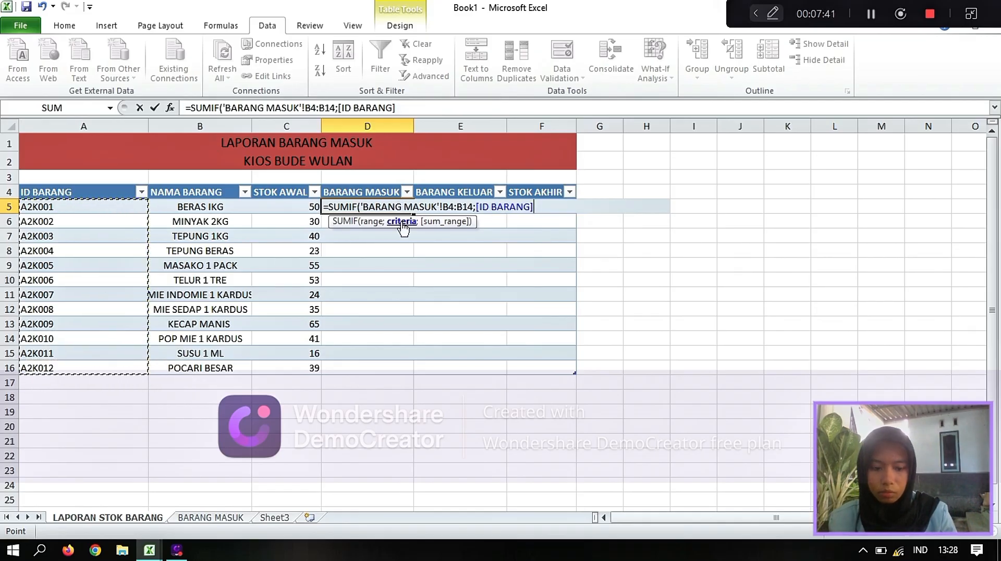
type(";")
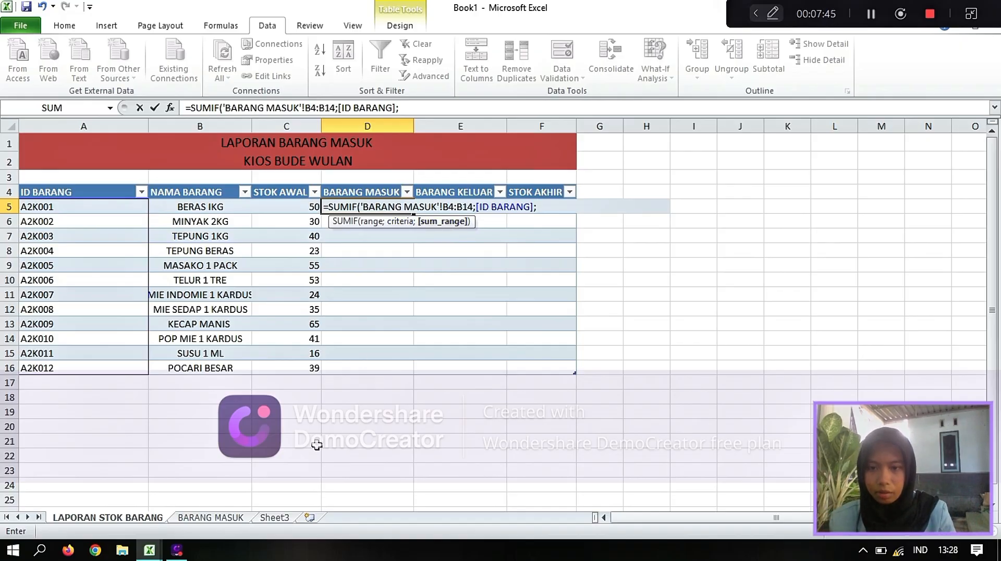
left_click(201, 518)
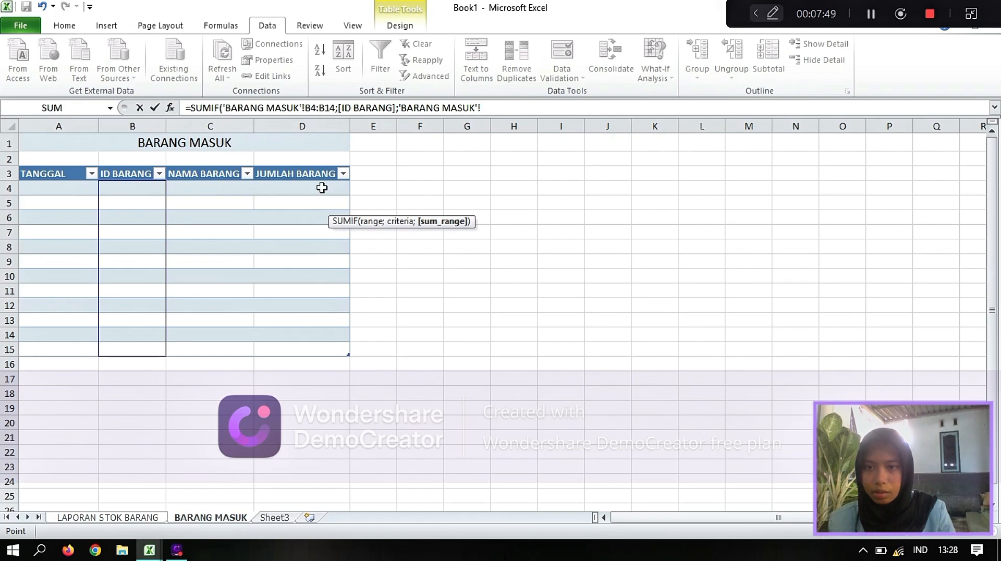
left_click_drag(322, 188, 329, 354)
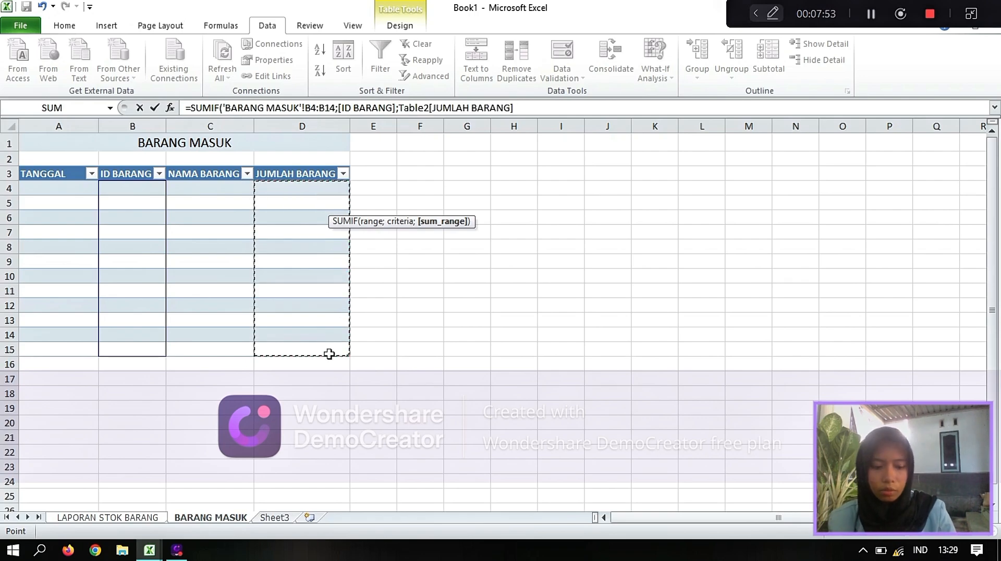
type(")")
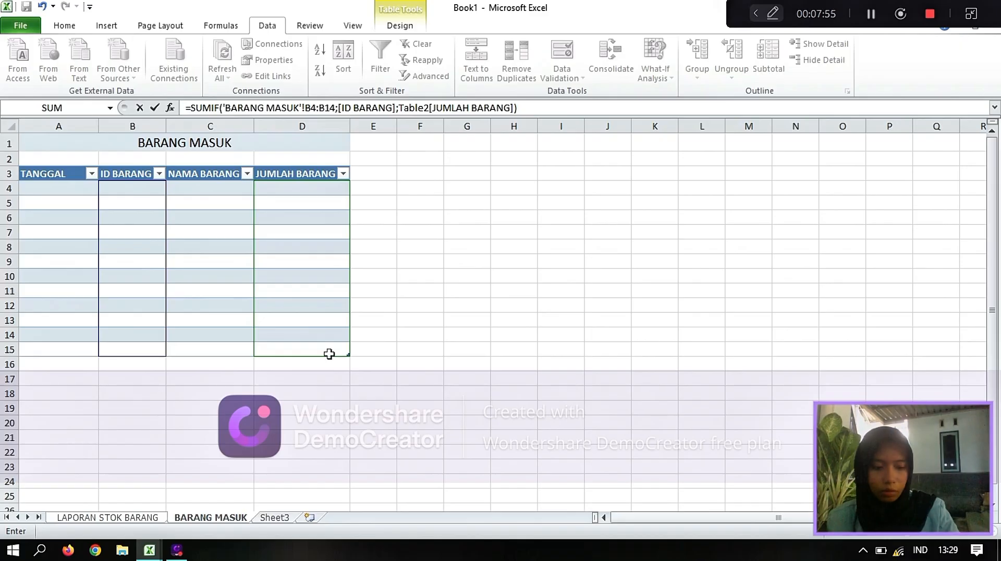
key("Return")
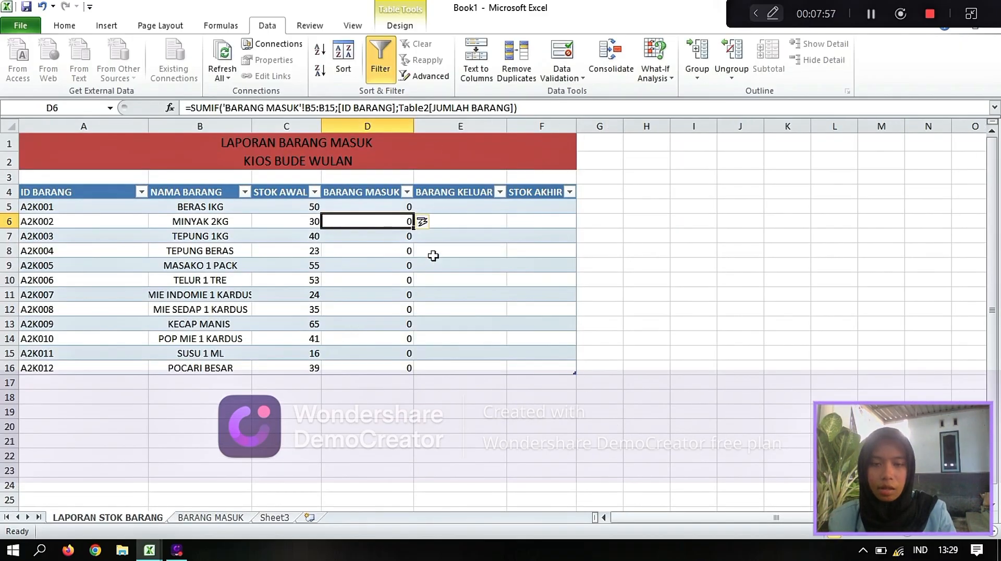
left_click(456, 205)
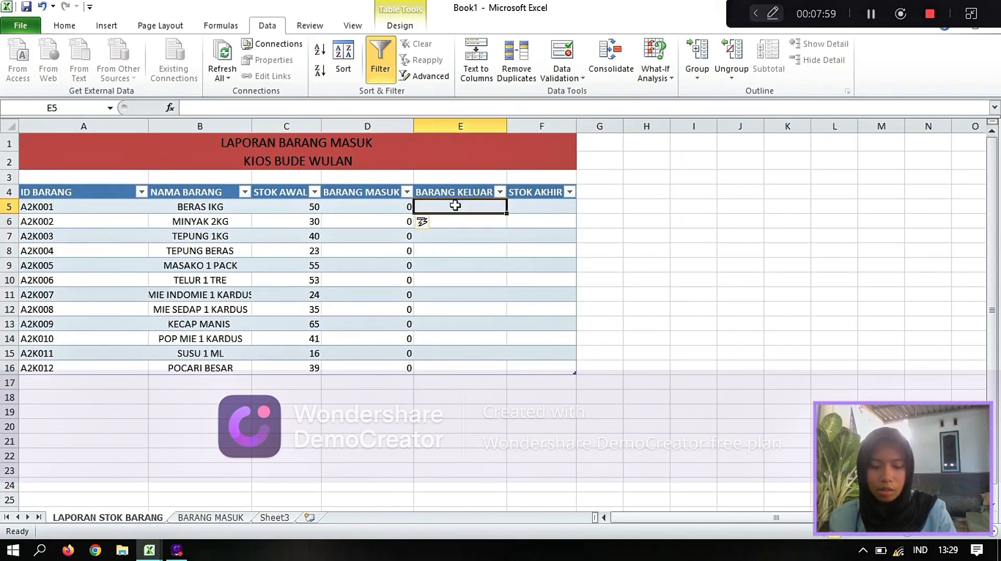
type("=SUM")
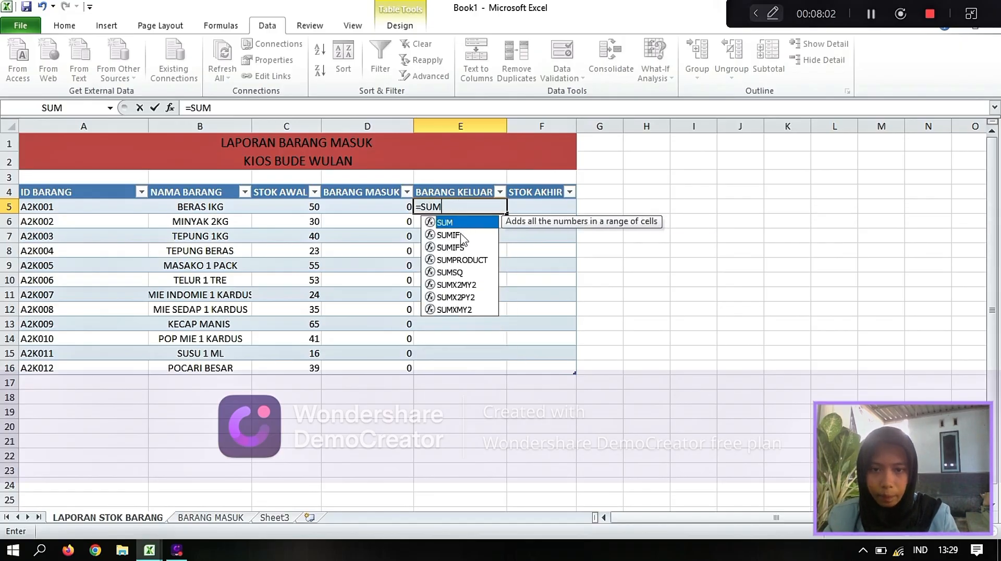
double_click(461, 236)
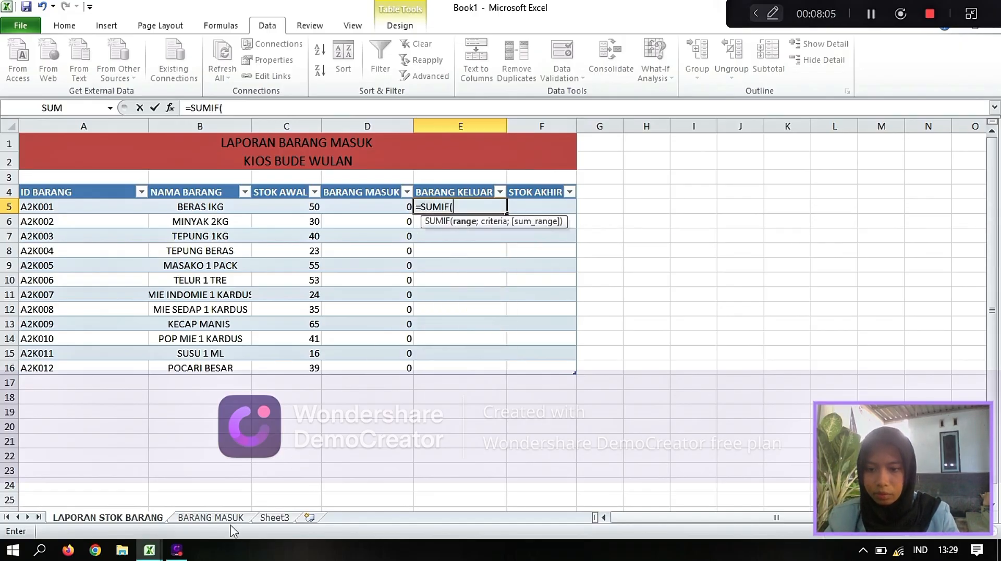
key("BackSpace")
key("BackSpace")
key("BackSpace")
key("BackSpace")
key("BackSpace")
key("BackSpace")
key("BackSpace")
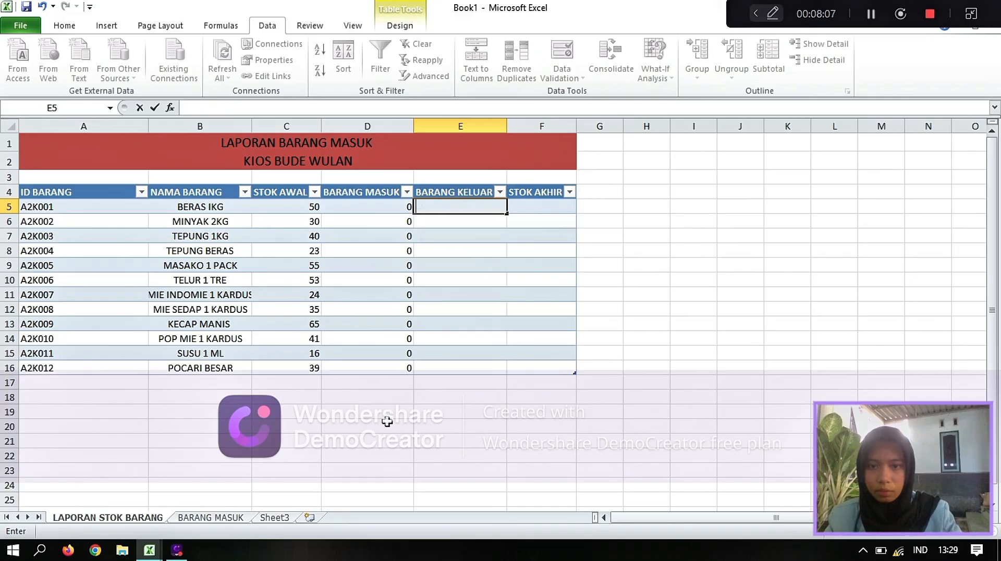
Step: Create a copy of the BARANG MASUK sheet at the end of the workbook
left_click(211, 517)
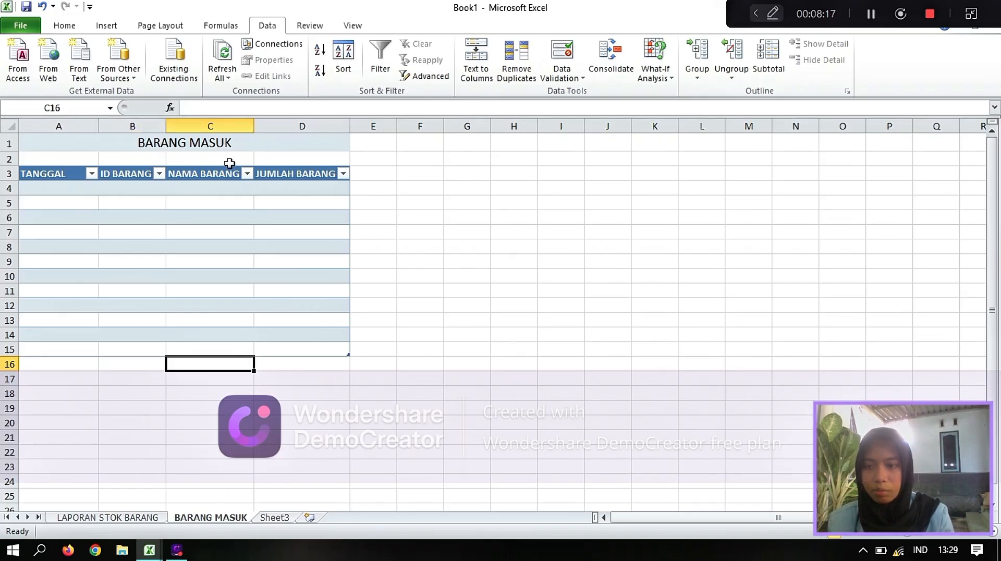
right_click(214, 521)
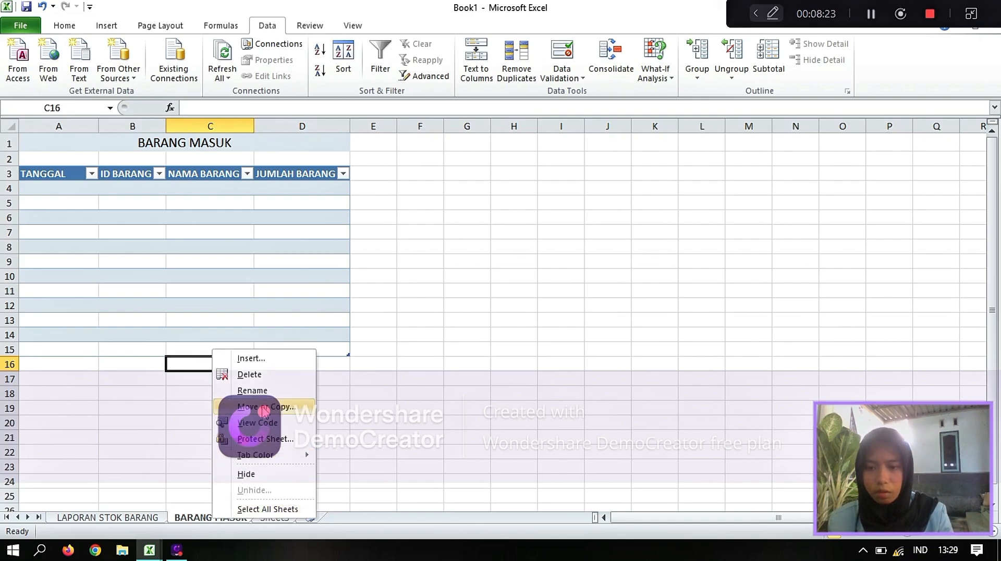
left_click(284, 408)
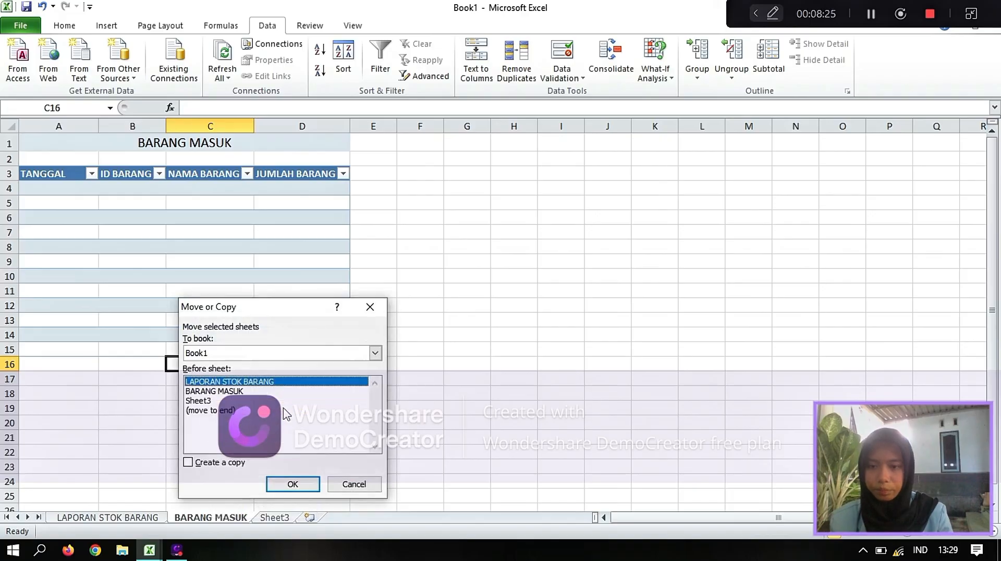
left_click(228, 412)
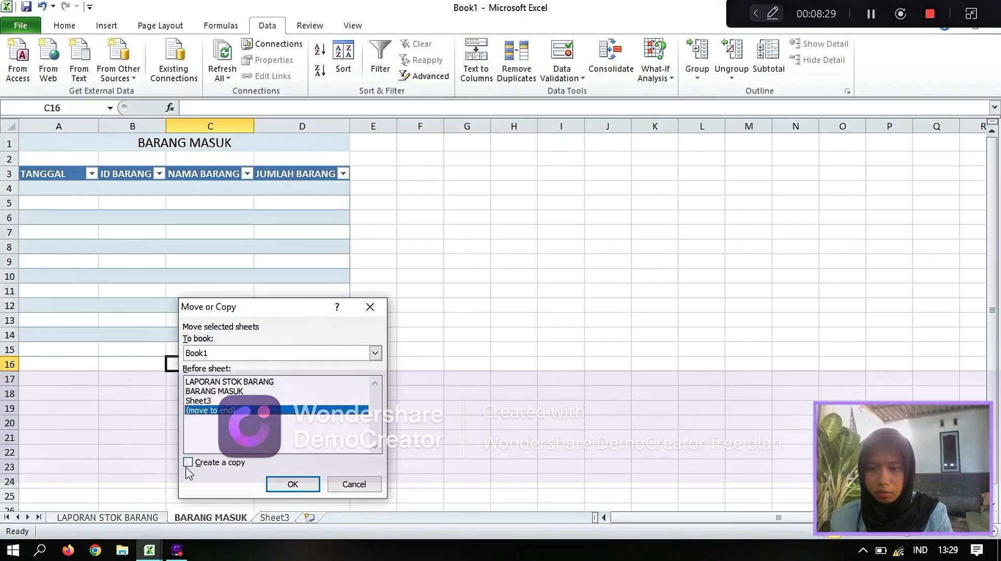
left_click(188, 462)
left_click(282, 488)
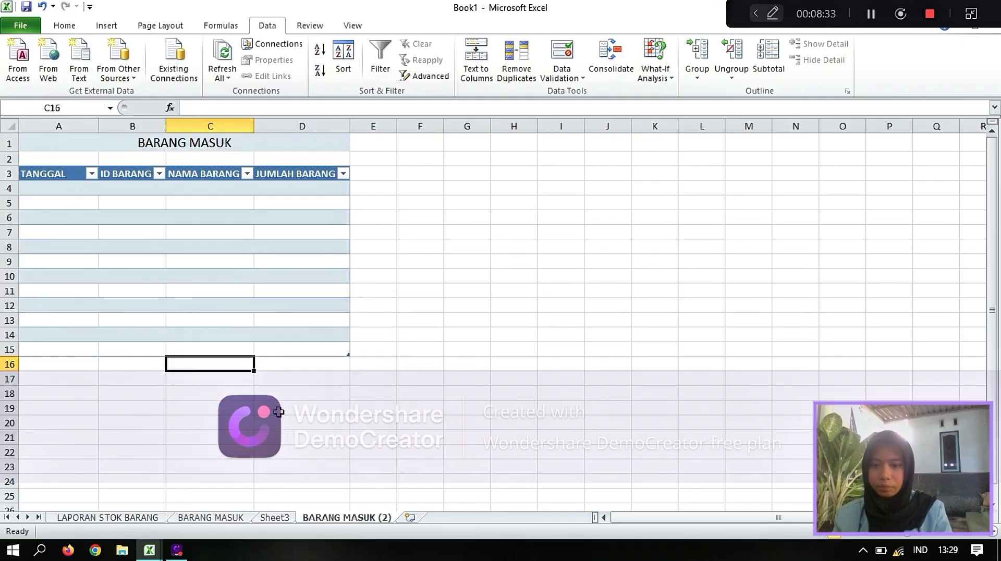
Step: Move the copied BARANG MASUK (2) sheet before Sheet3 and rename it BARANG KELUAR
left_click_drag(353, 520, 289, 518)
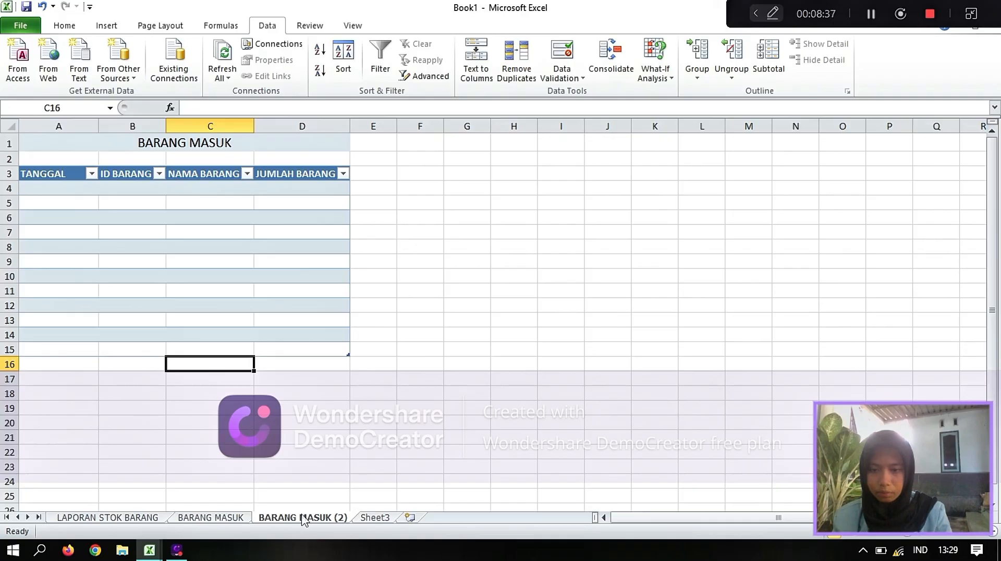
double_click(304, 518)
left_click(319, 516)
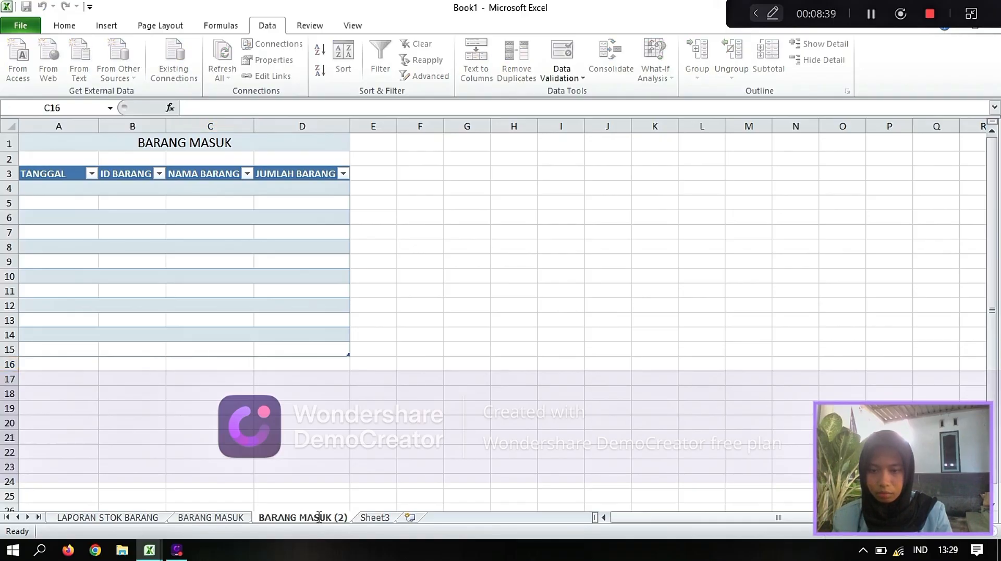
left_click_drag(303, 519, 347, 521)
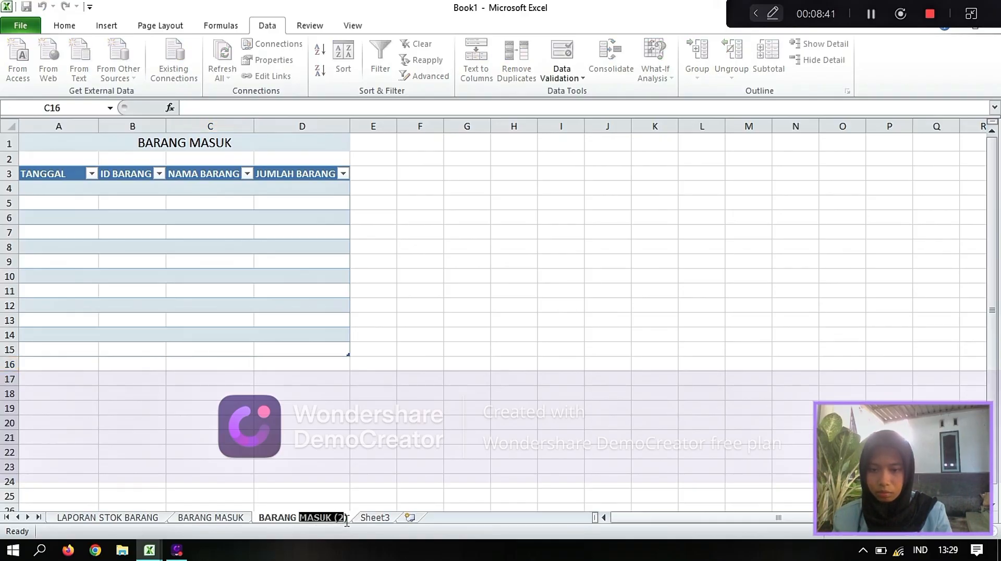
key("BackSpace")
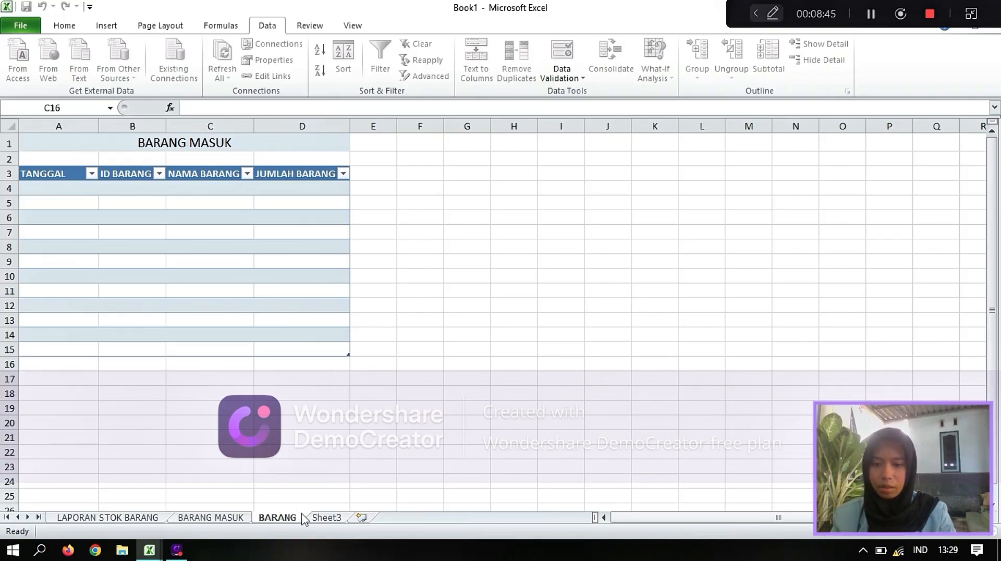
type("KELUAR")
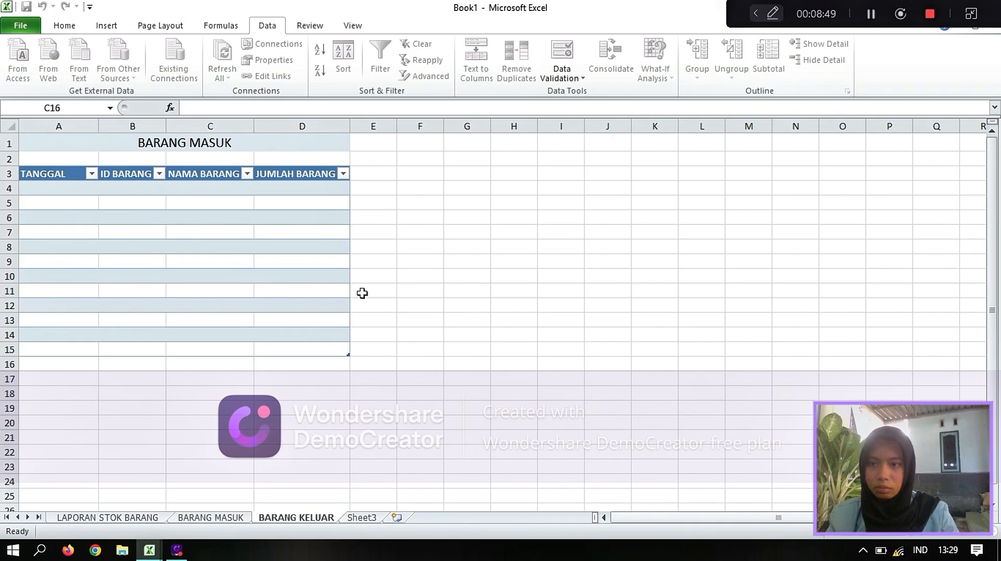
key("Return")
Step: Change the title in merged cell A1 of the BARANG KELUAR sheet to BARANG KELUAR
left_click(178, 138)
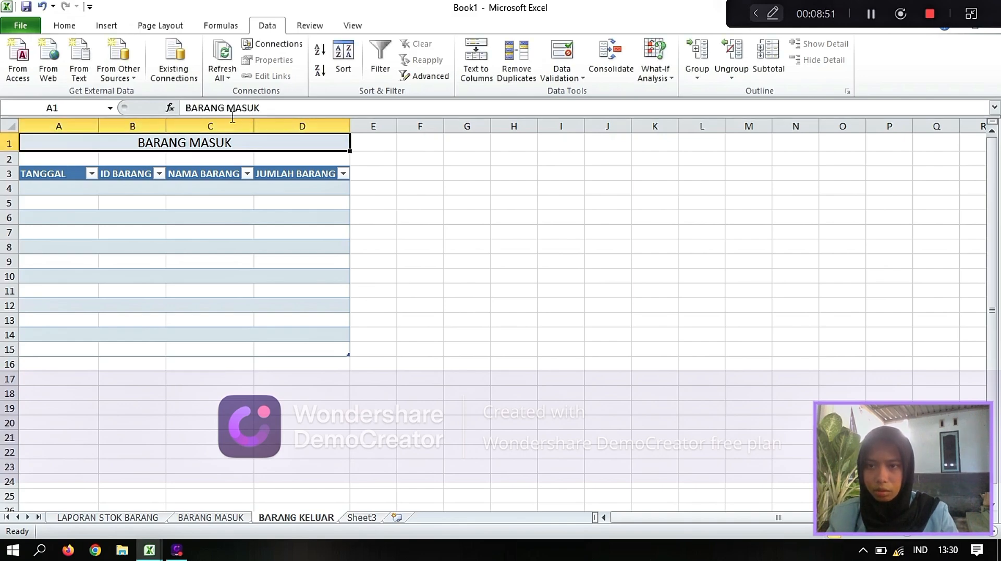
left_click_drag(229, 108, 279, 108)
key("BackSpace")
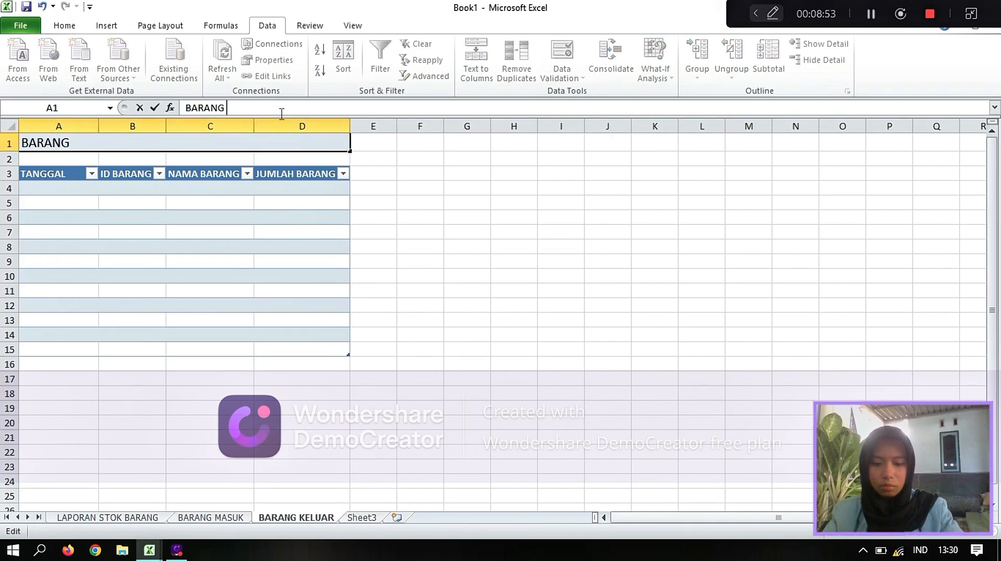
type("KELUAR")
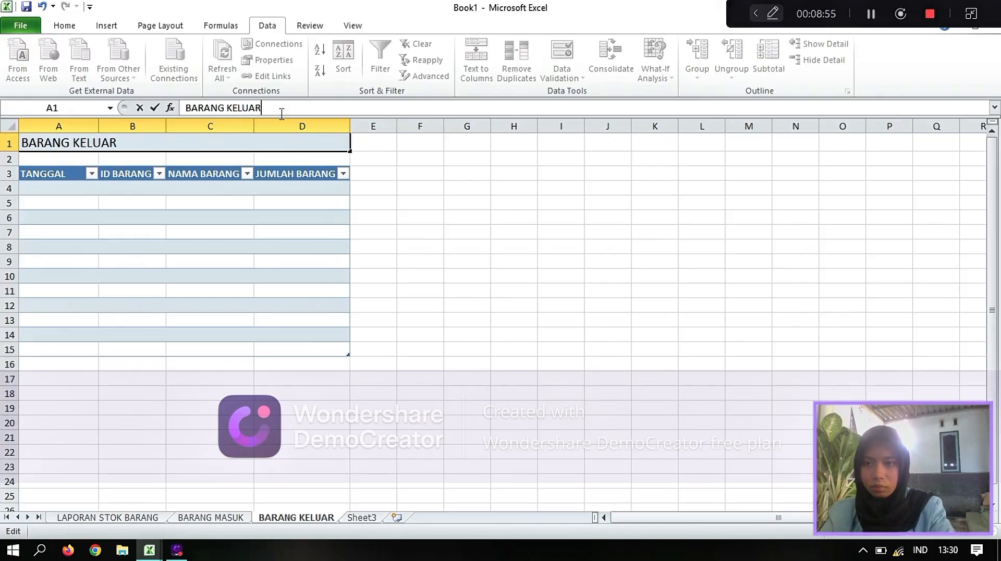
key("Return")
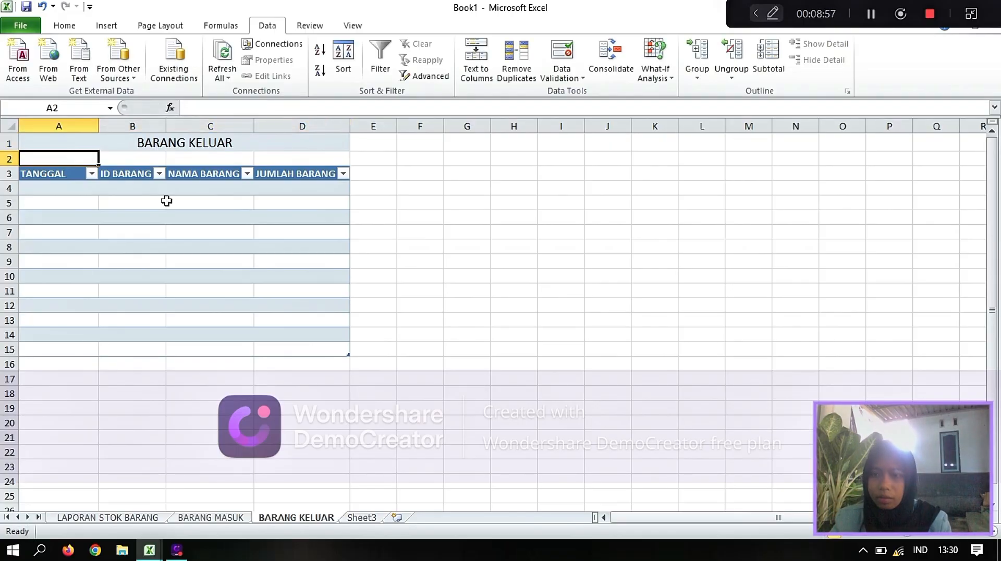
Step: Start a SUMIF formula in BARANG KELUAR cell E5 of LAPORAN STOK BARANG with the range Table24[ID BARANG] from the BARANG KELUAR sheet
left_click(108, 517)
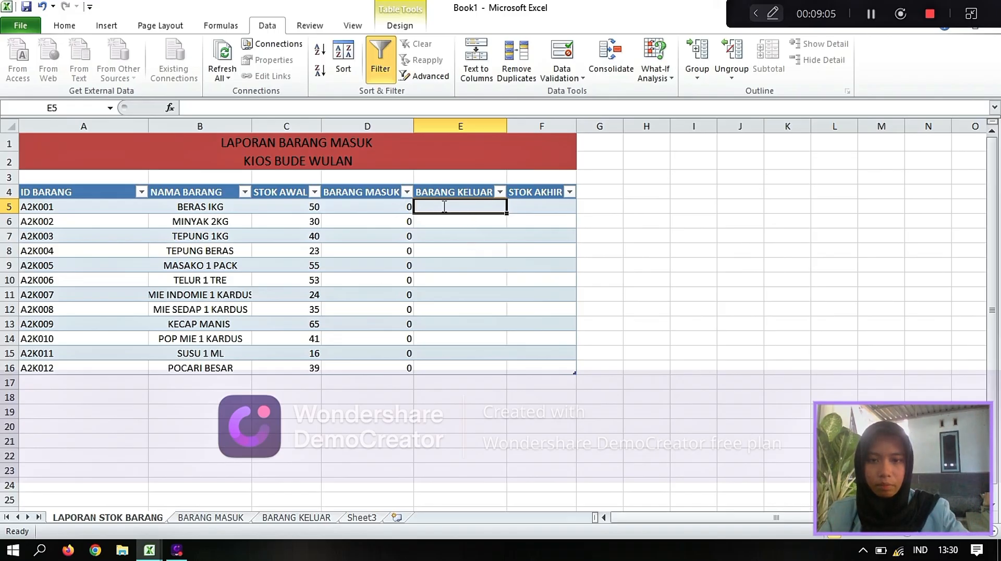
type("=")
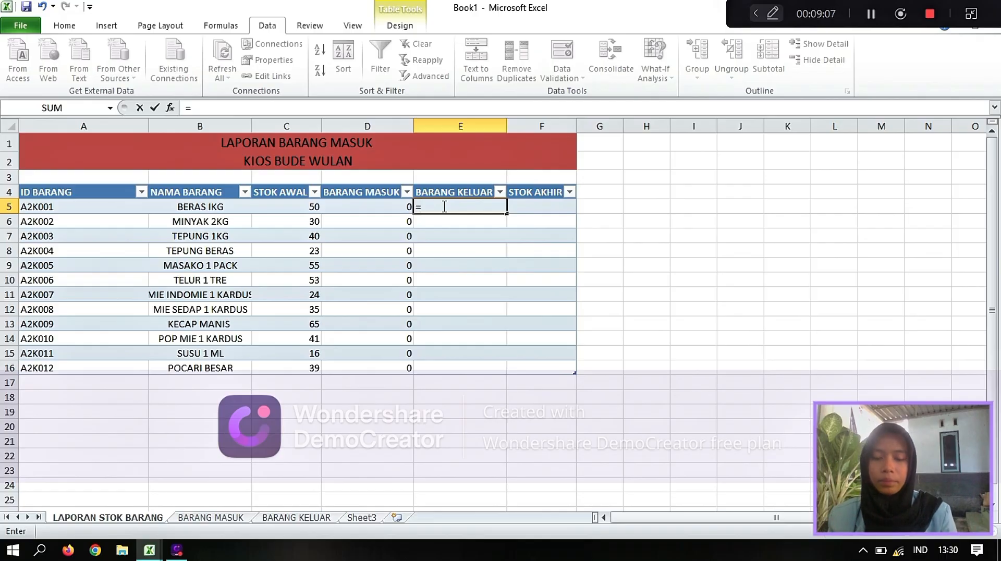
type("SUM")
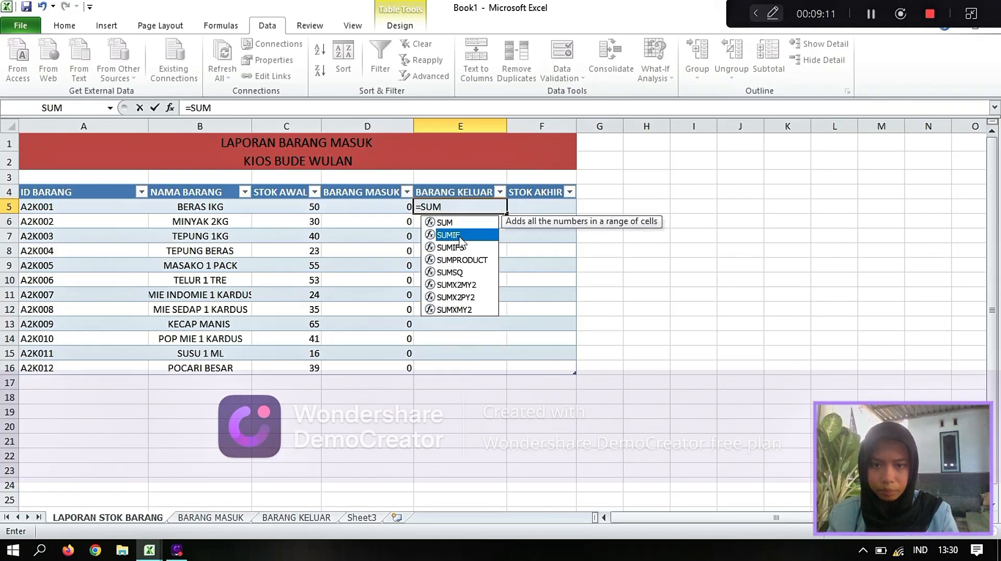
double_click(458, 235)
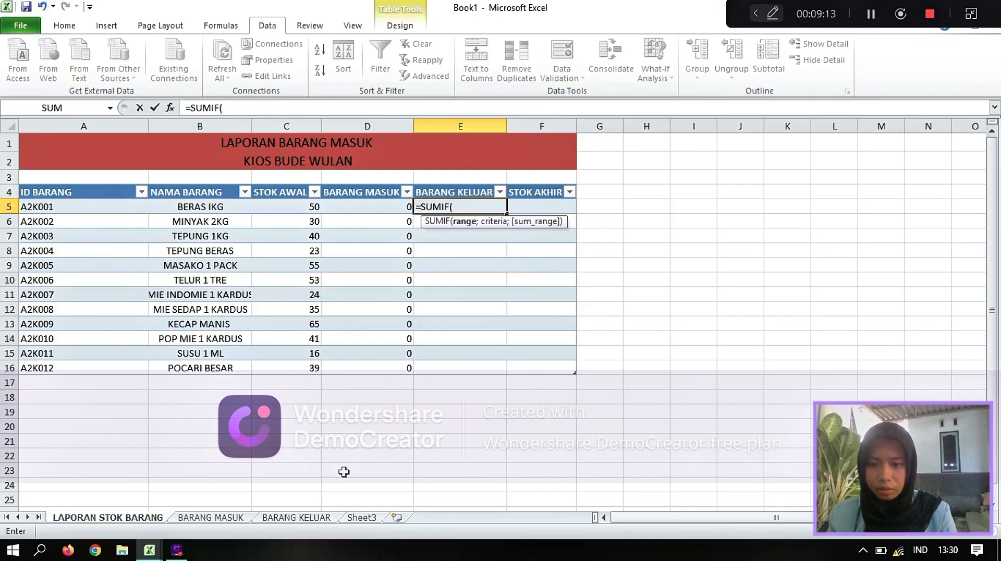
left_click(317, 518)
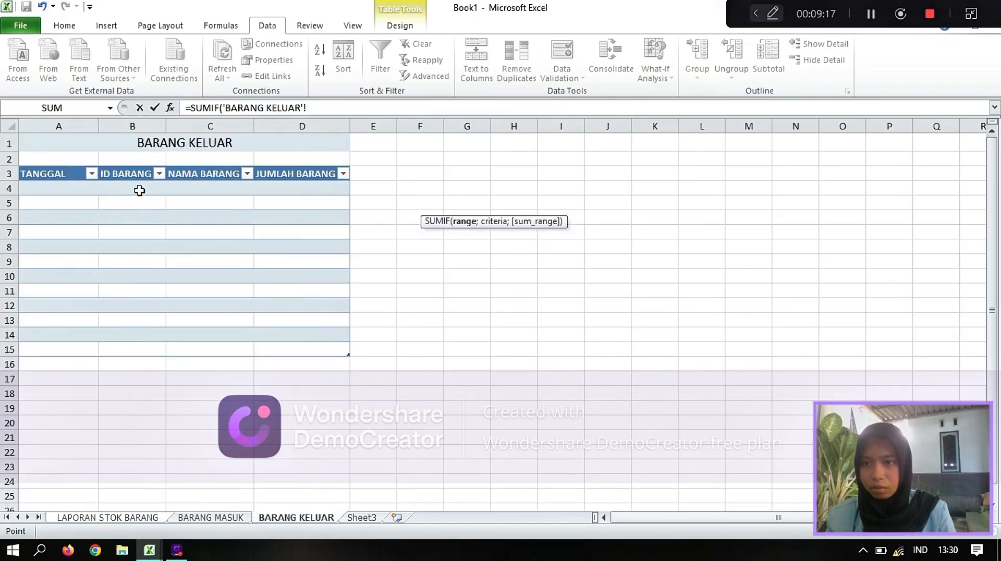
left_click_drag(139, 190, 136, 352)
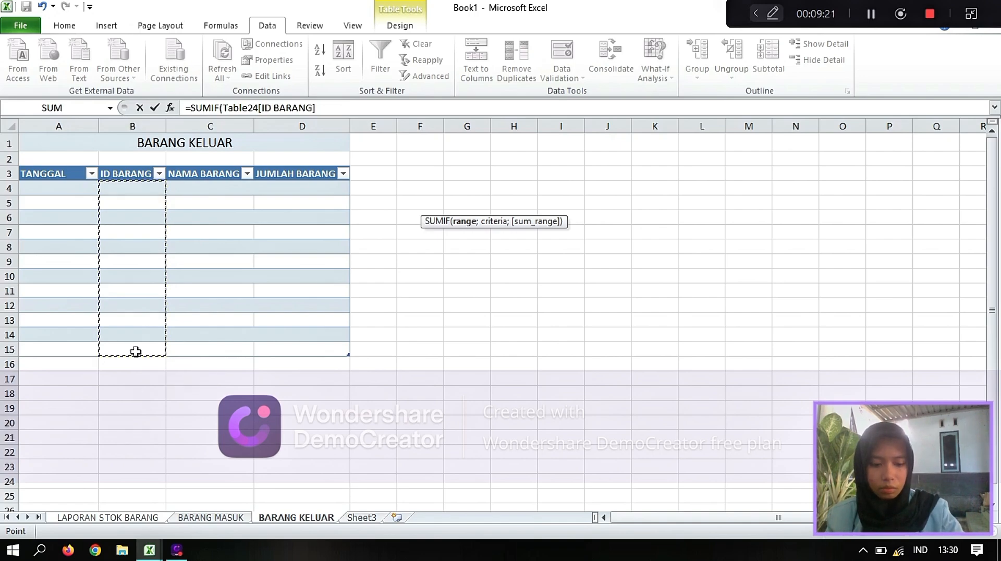
type(";")
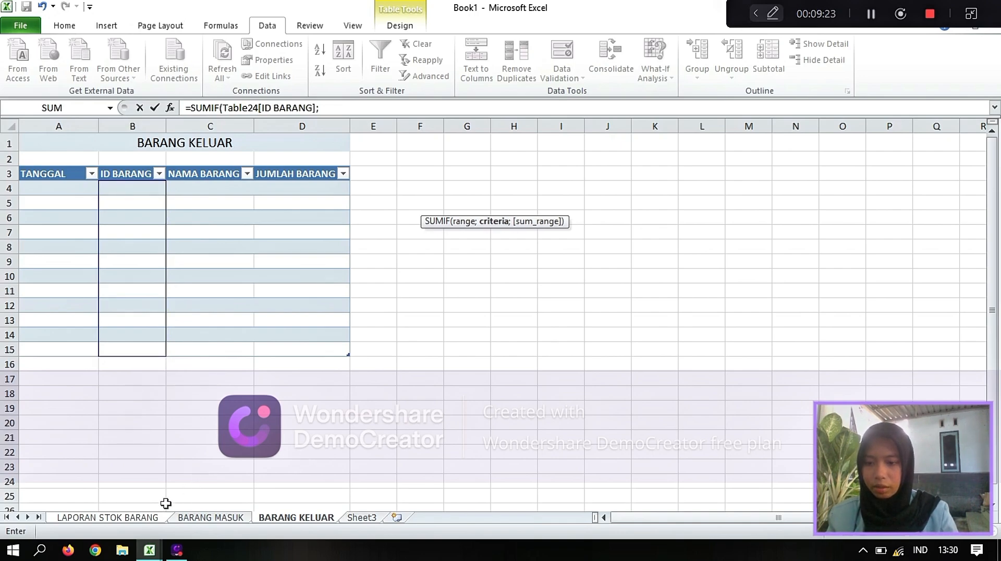
Step: Complete the SUMIF with the stock report's [ID BARANG] column as criteria and Table24[JUMLAH BARANG] as sum range
left_click(140, 518)
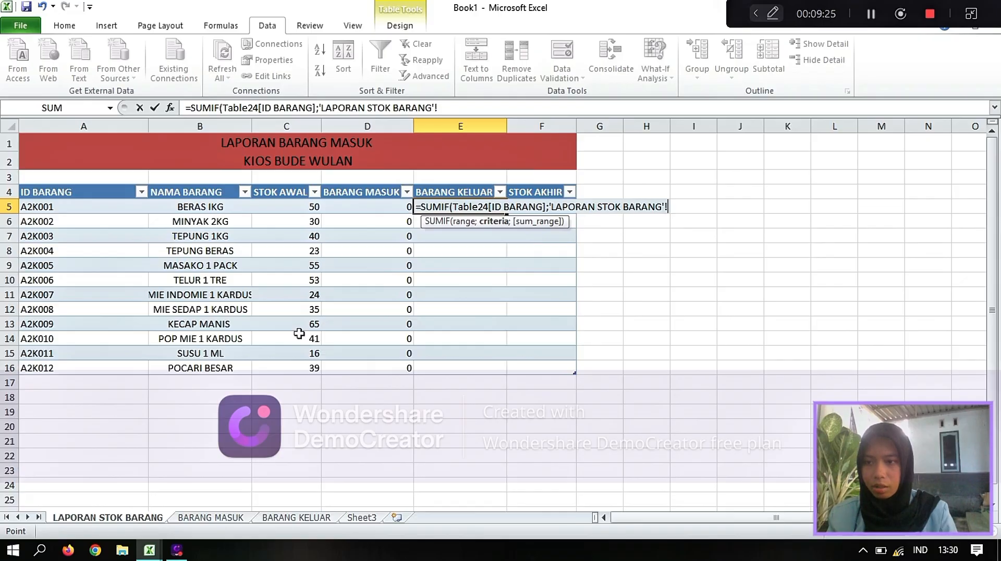
left_click(54, 205)
left_click_drag(54, 205, 57, 370)
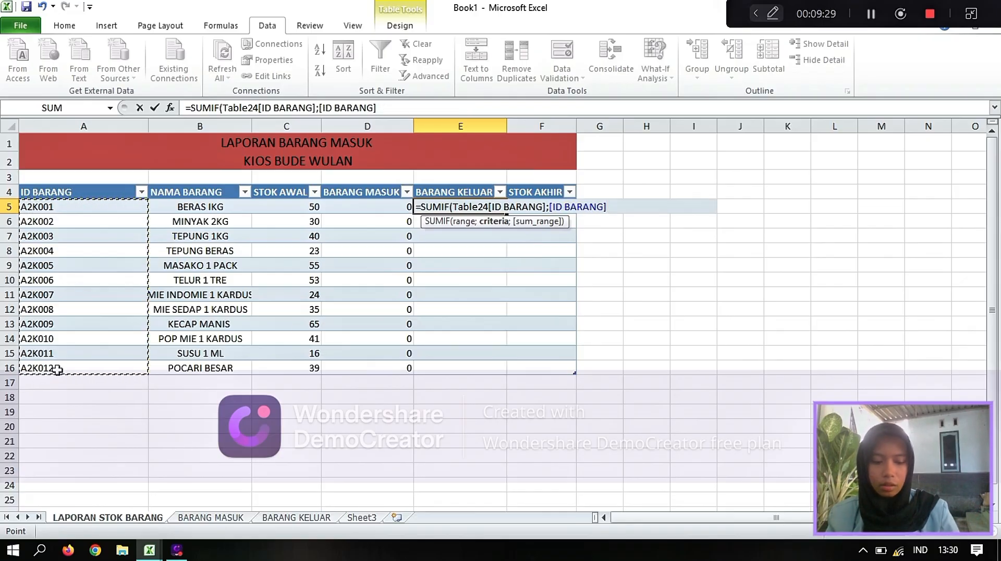
type(";")
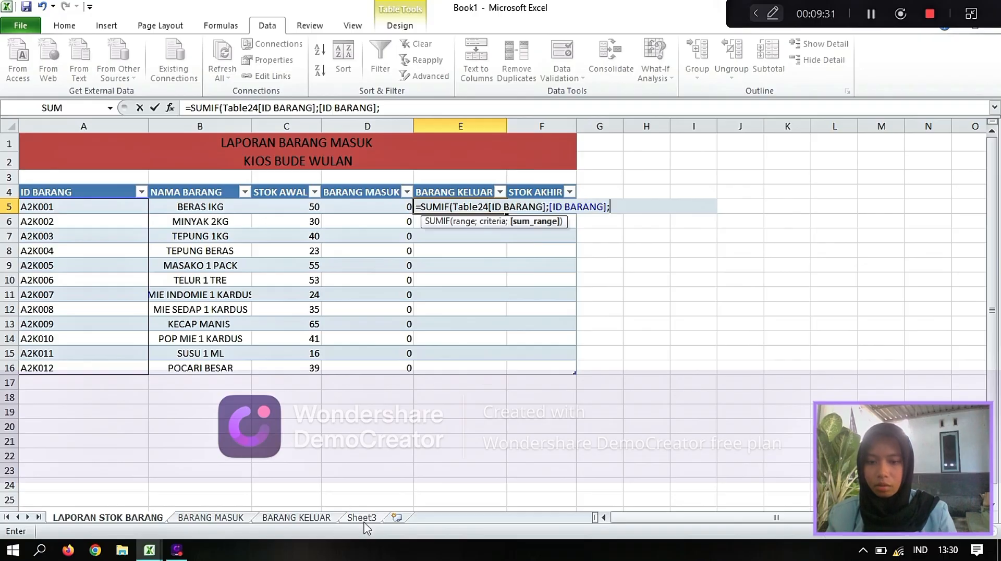
left_click(327, 521)
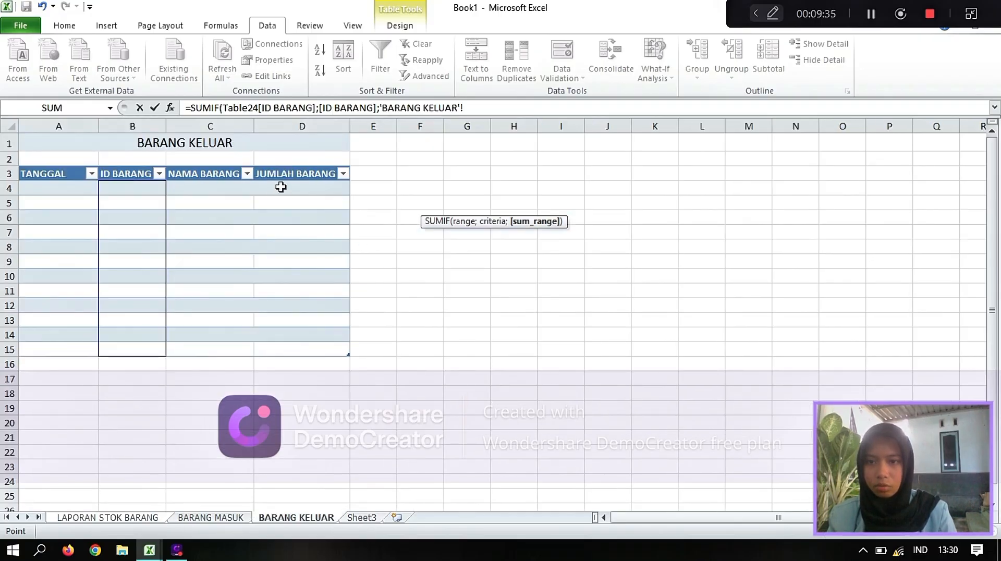
left_click_drag(281, 187, 310, 352)
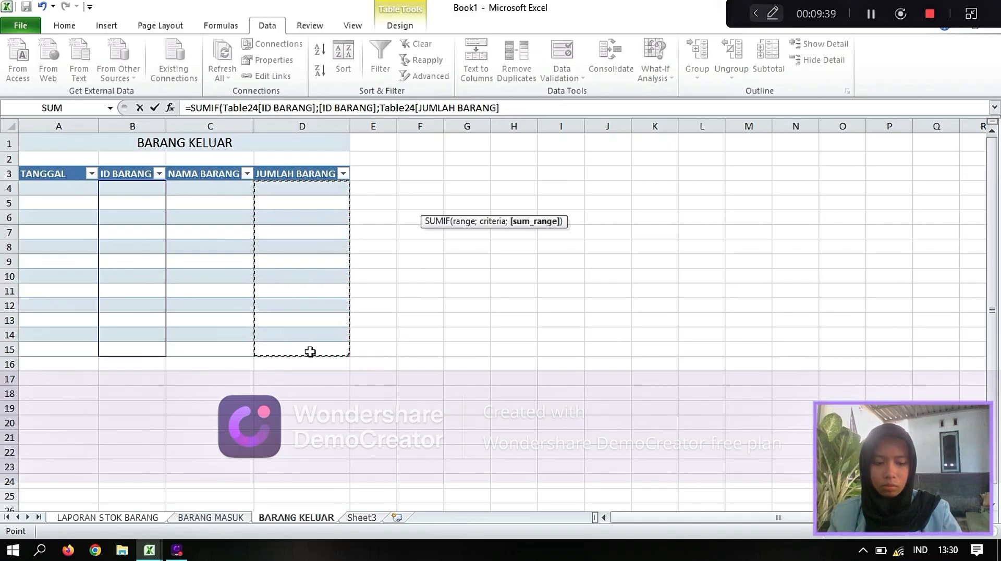
key("Return")
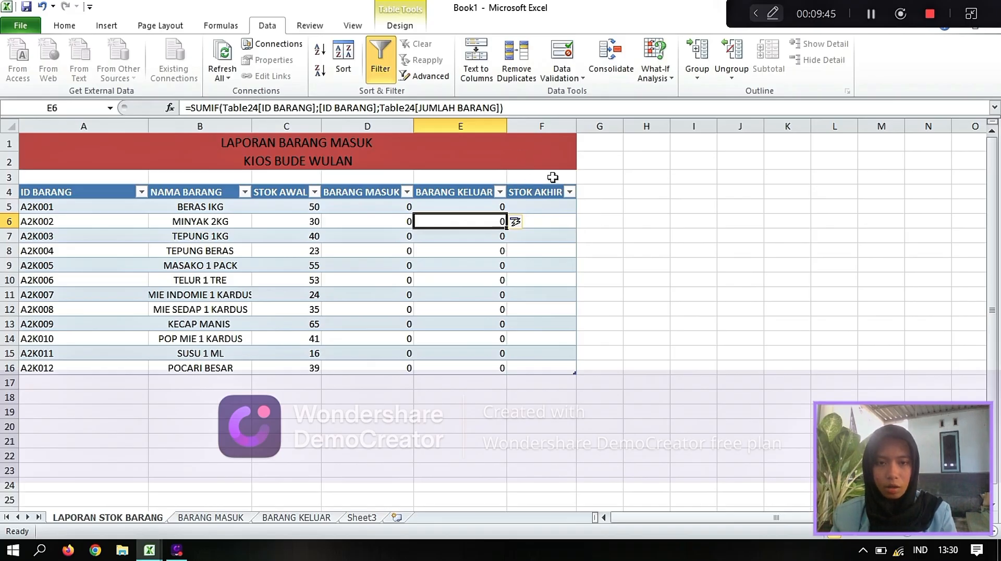
Step: Calculate STOK AKHIR from cell F5 as STOK AWAL plus BARANG MASUK minus BARANG KELUAR
left_click(546, 204)
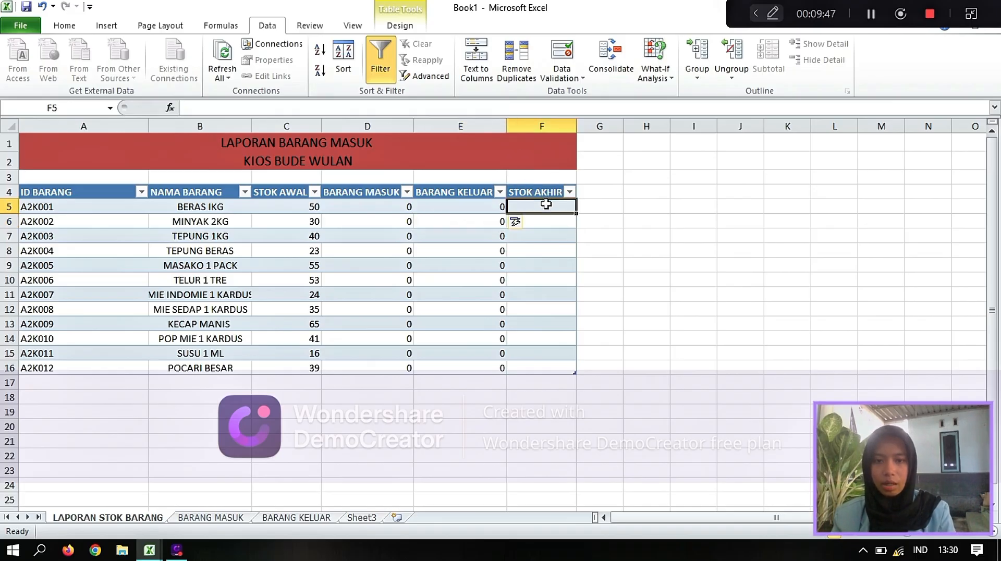
type("=")
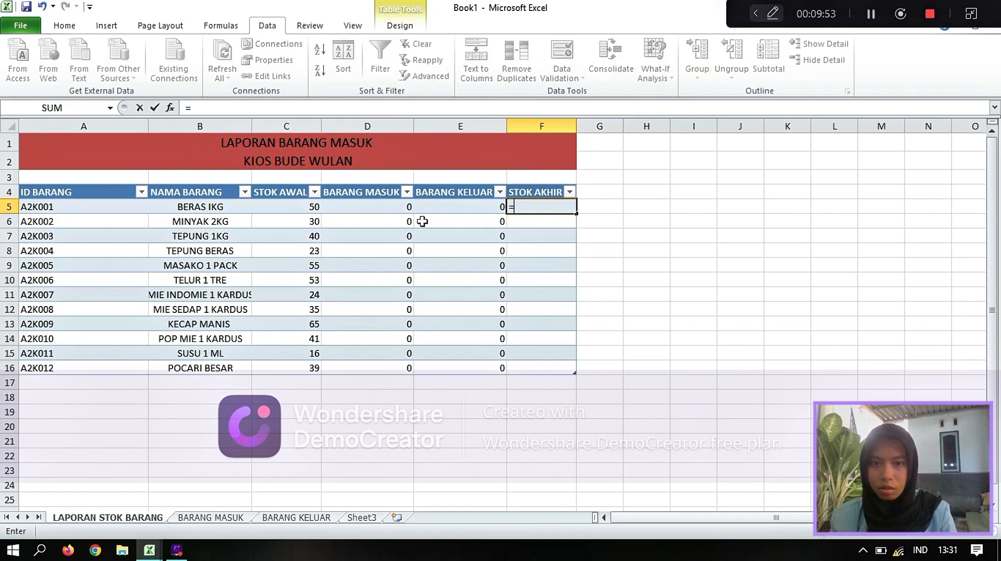
left_click(314, 208)
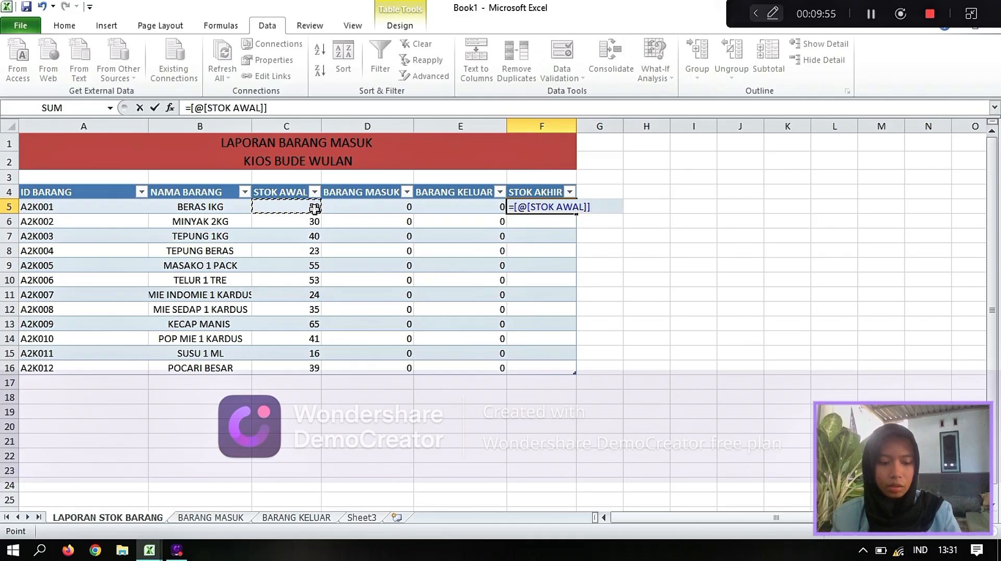
type("+")
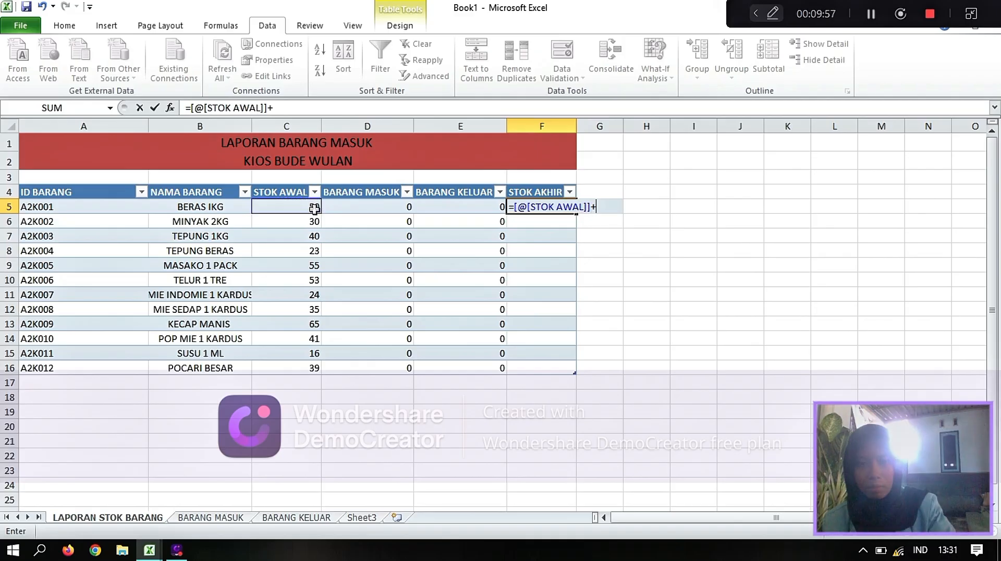
left_click(354, 207)
type("-")
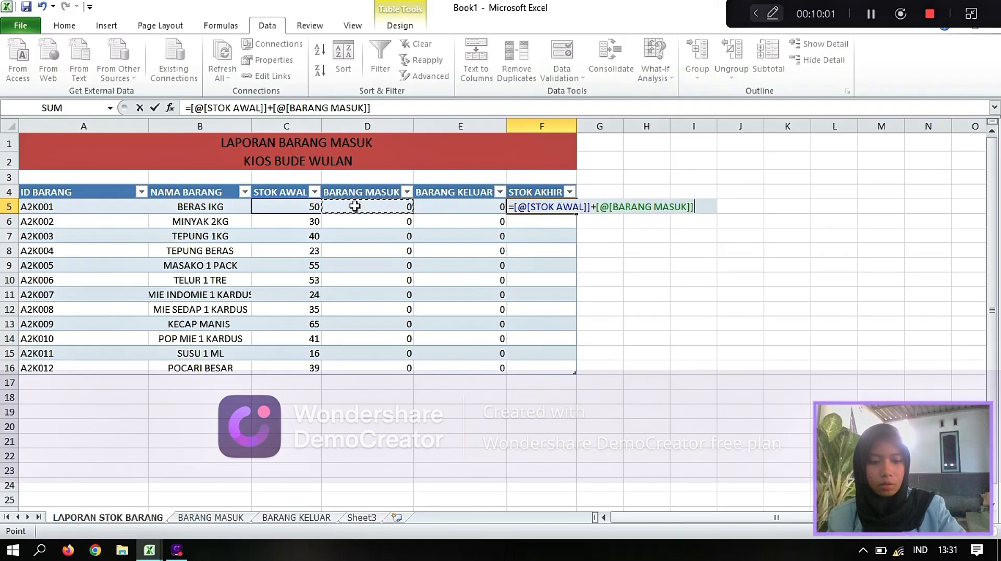
left_click(435, 207)
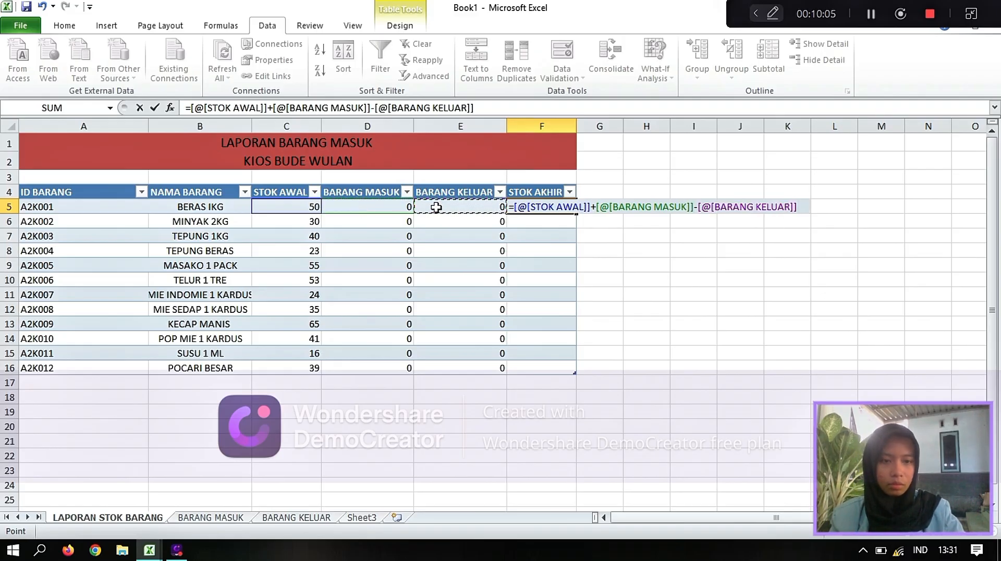
key("Return")
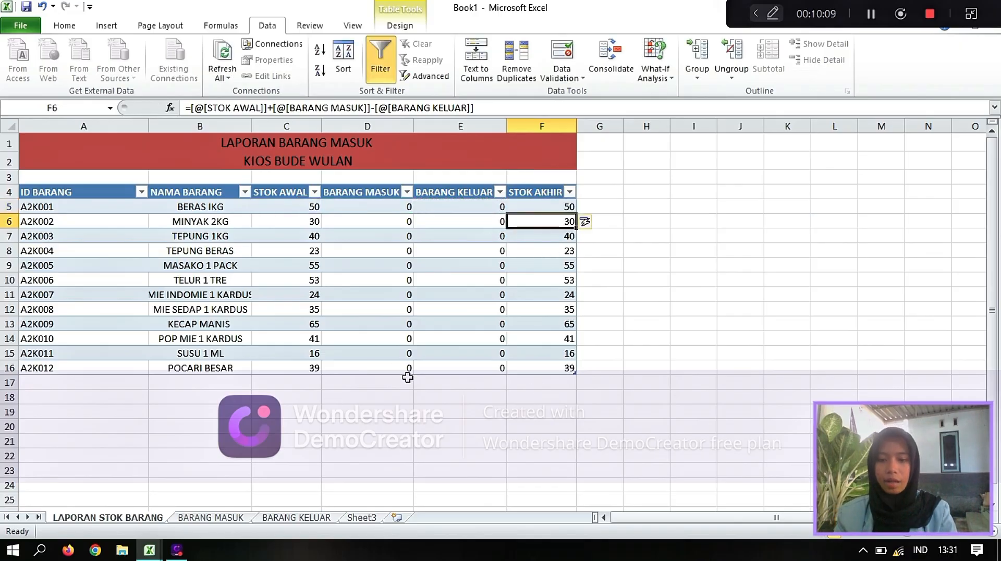
Step: Fill the TANGGAL column of the BARANG MASUK sheet, cells A4 to A15, with consecutive dates from 20 JULI 2026 to 31 JULI 2026
left_click(318, 471)
left_click(212, 517)
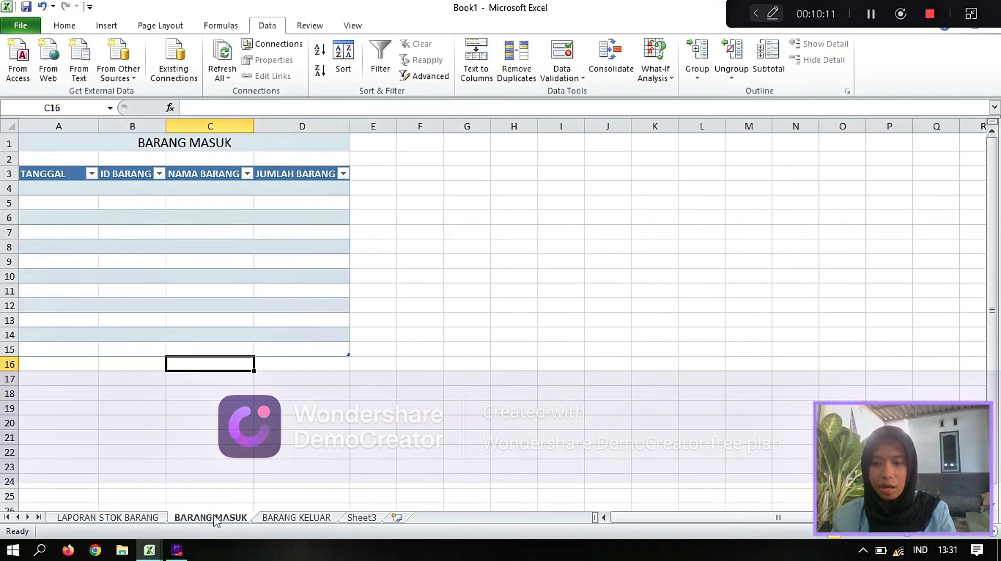
left_click(275, 508)
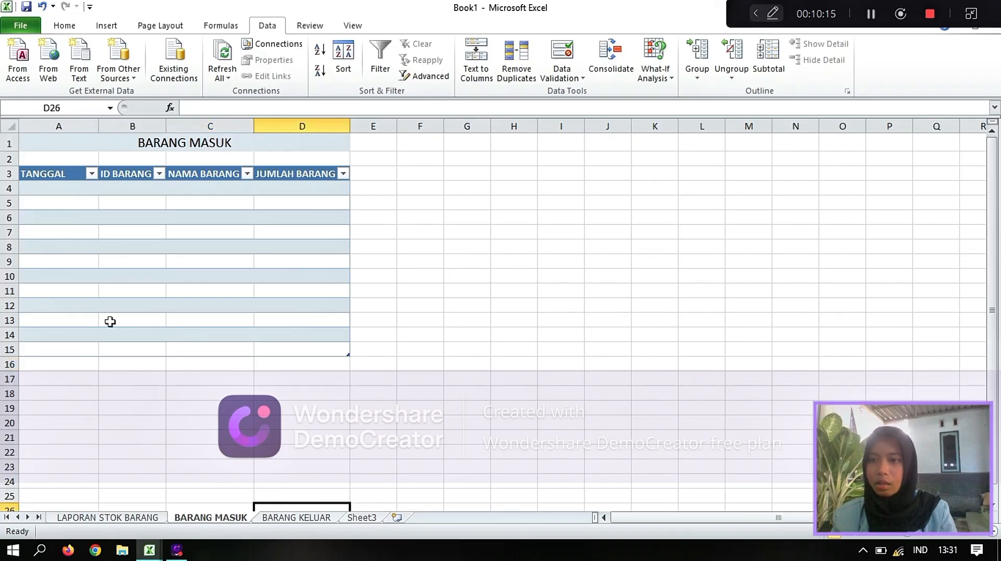
left_click(72, 191)
double_click(72, 191)
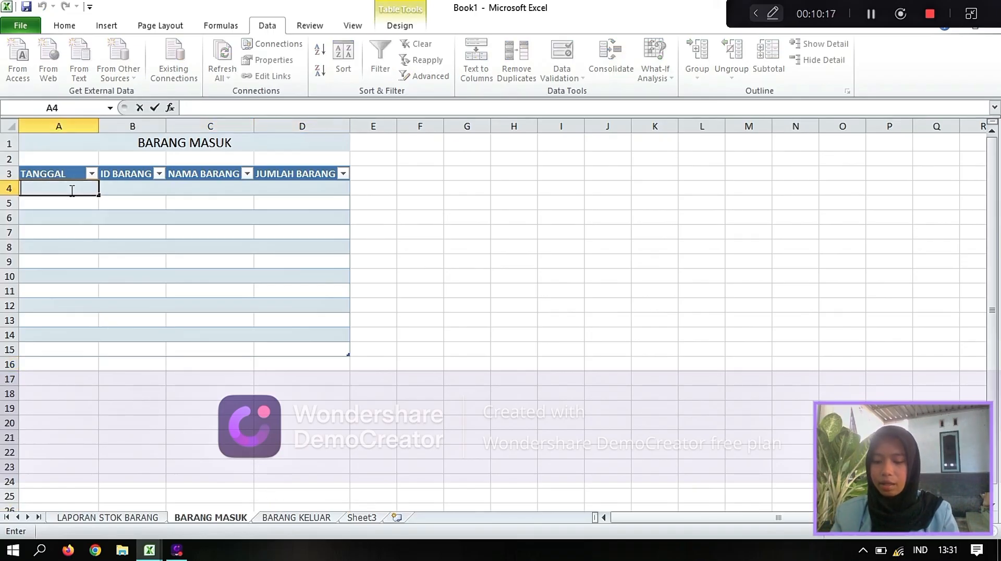
type("20")
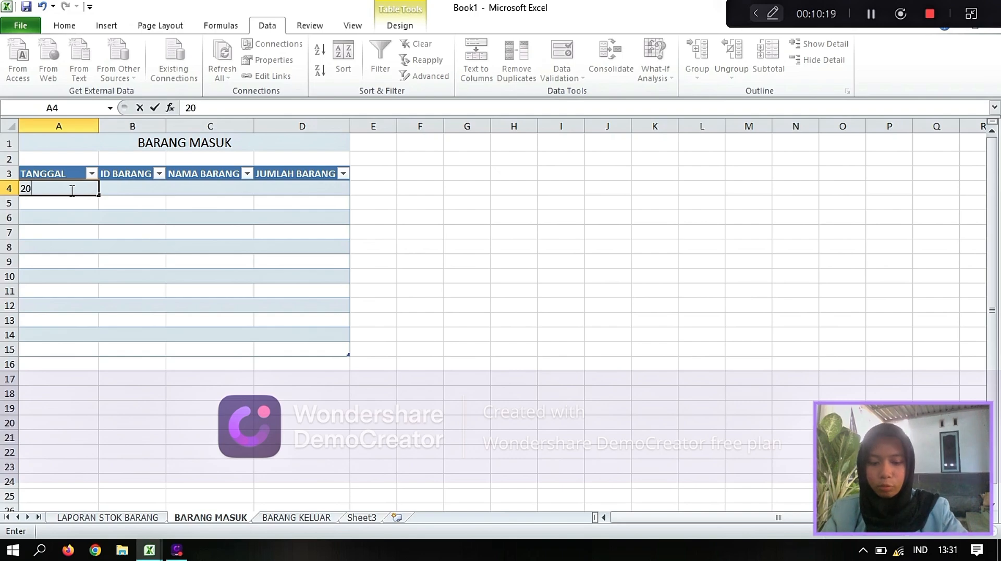
type(" JULI")
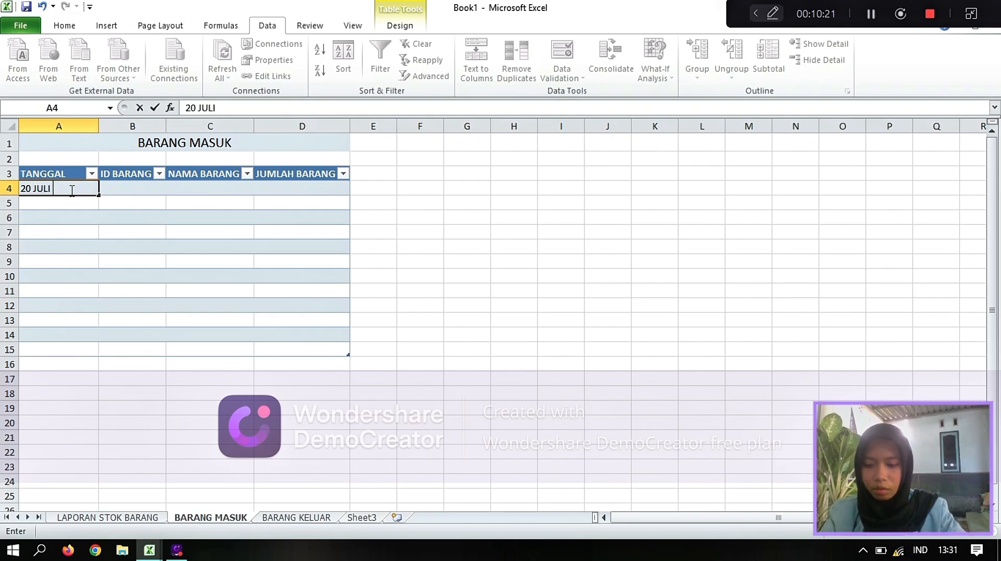
type(" 2026")
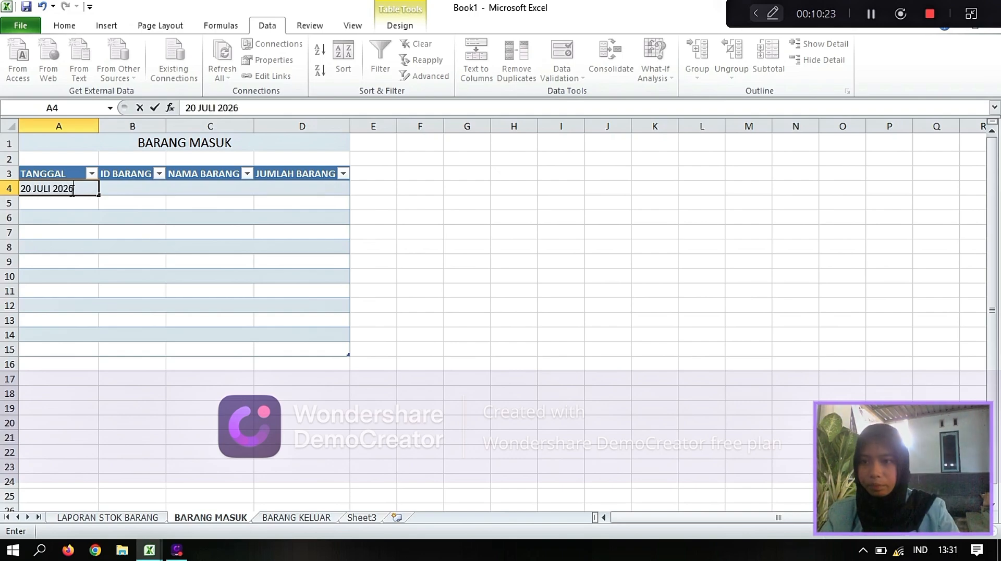
left_click_drag(98, 195, 95, 359)
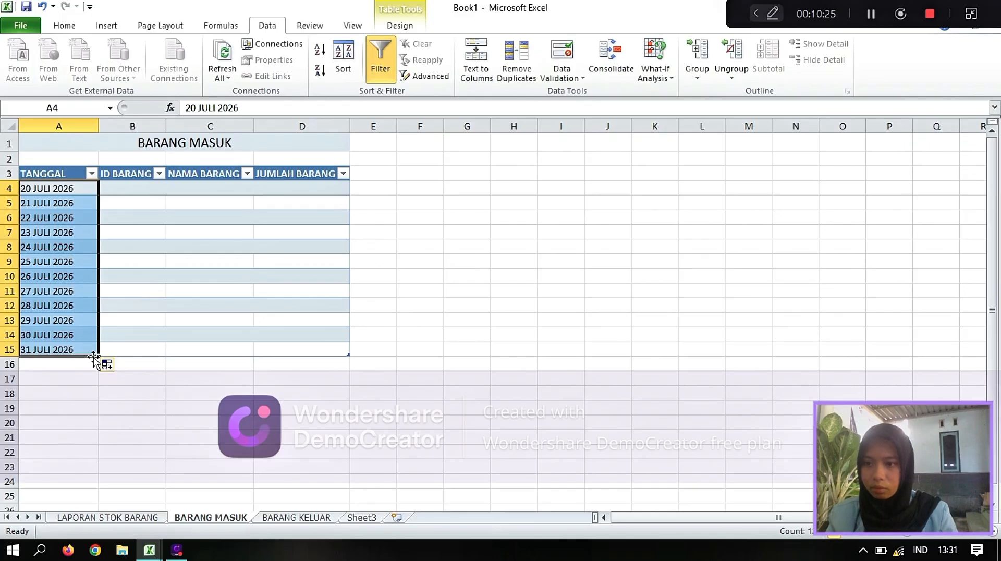
Step: Record item A2K001 with JUMLAH BARANG 20 in row 4 of BARANG MASUK, and check the LAPORAN STOK BARANG sheet
left_click(124, 189)
left_click(172, 189)
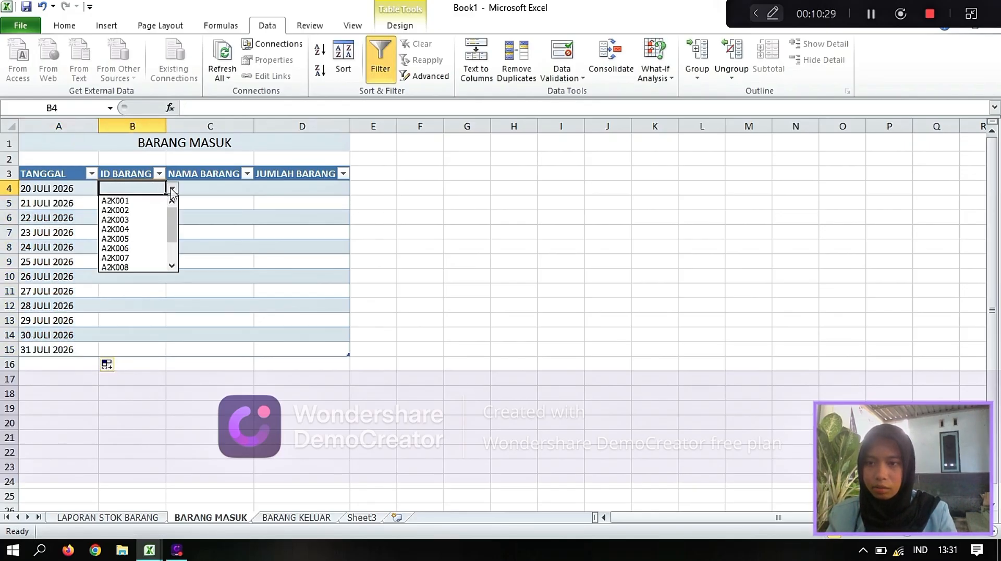
left_click(153, 201)
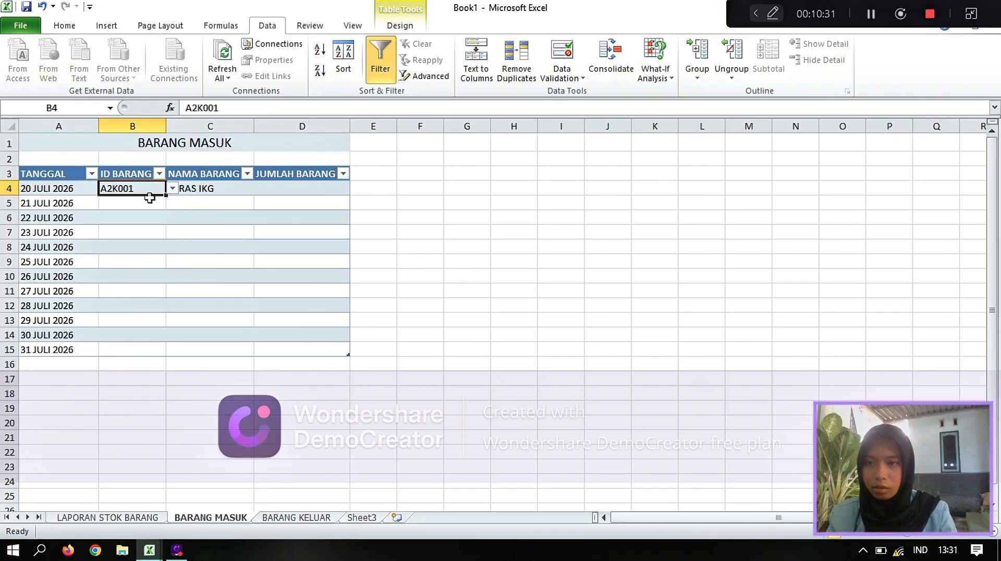
left_click(207, 200)
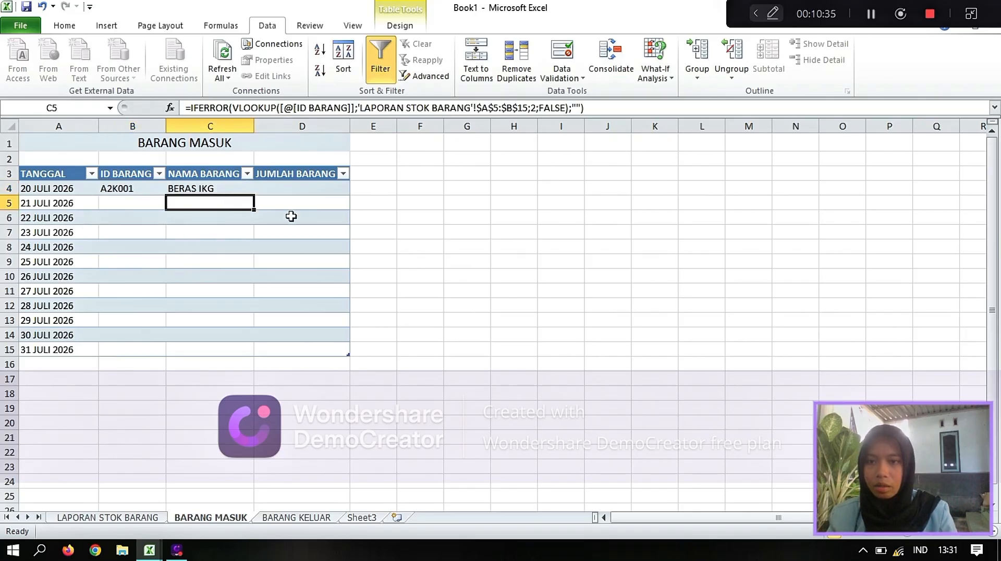
left_click(301, 190)
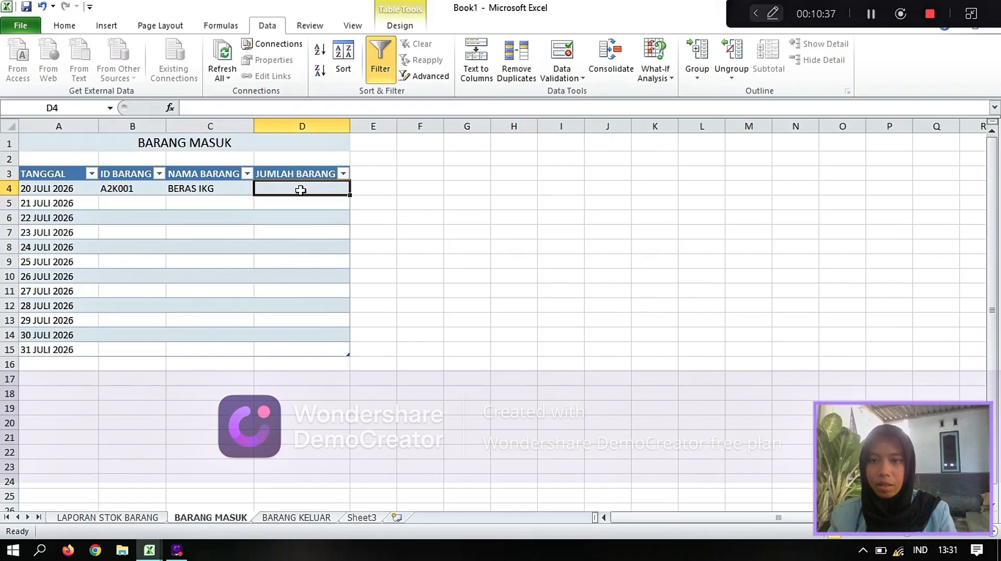
type("2")
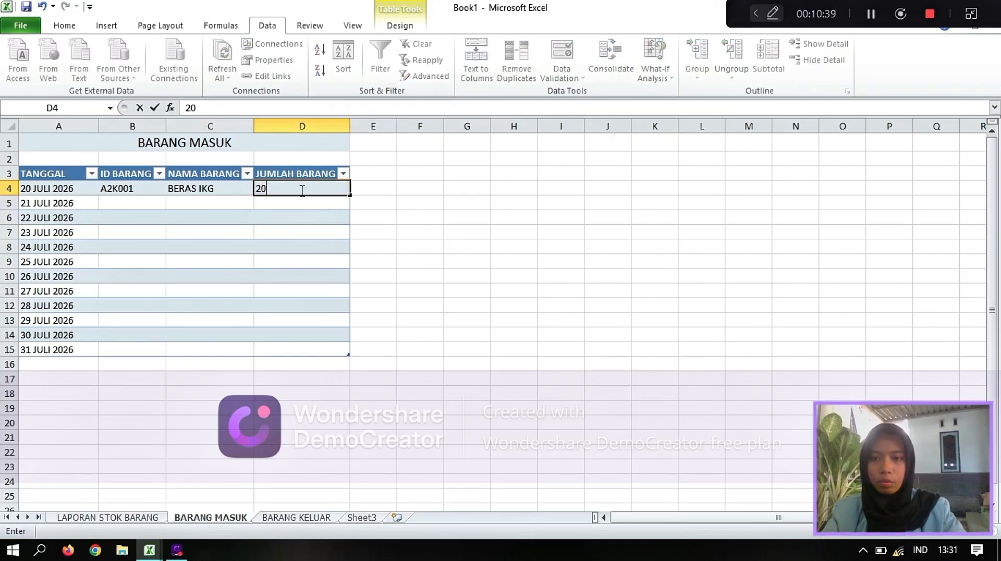
type("0")
key("Return")
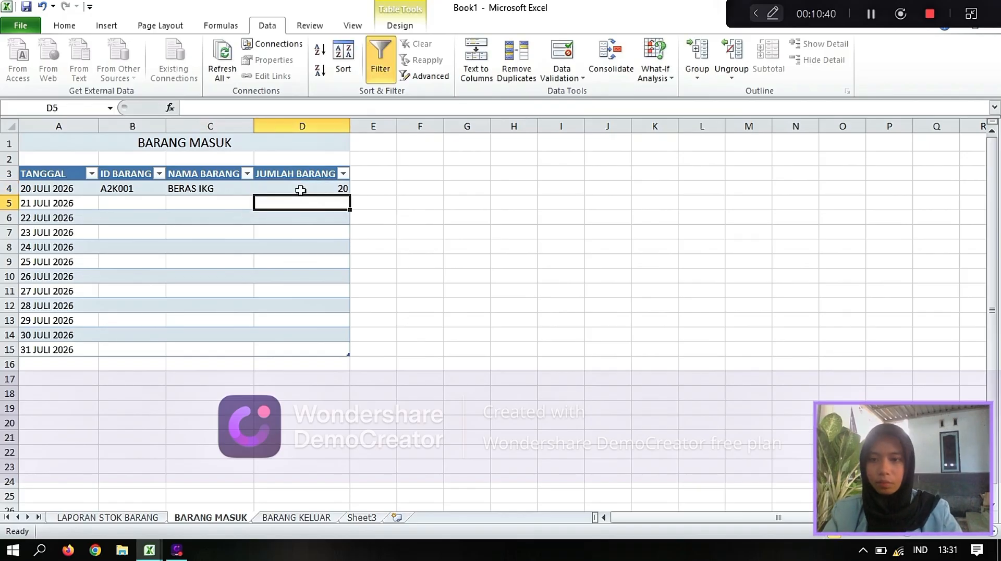
left_click(112, 521)
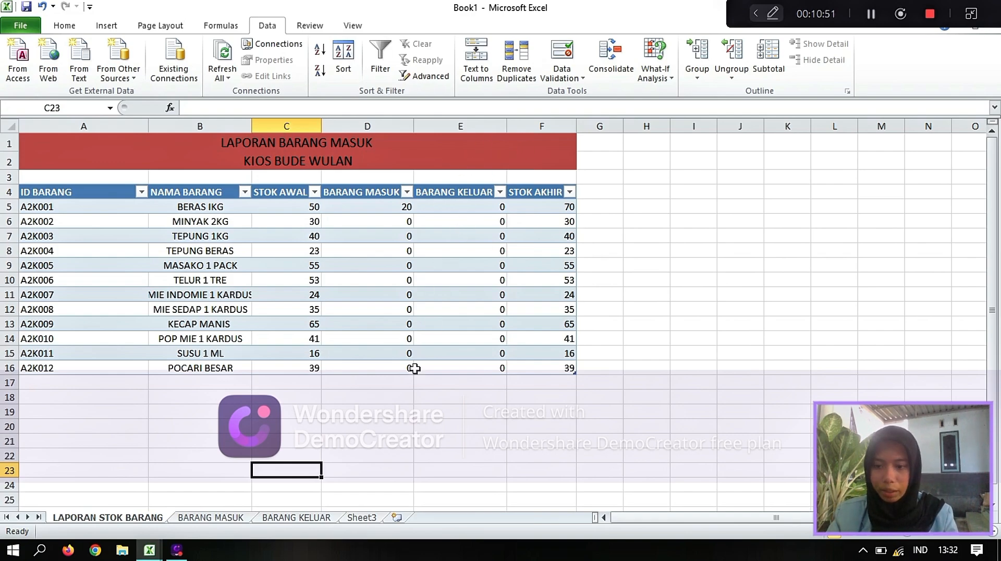
Step: Fill the TANGGAL column of the BARANG KELUAR sheet from A4 down to A16 as a series starting with 20 JULI 2026
left_click(302, 517)
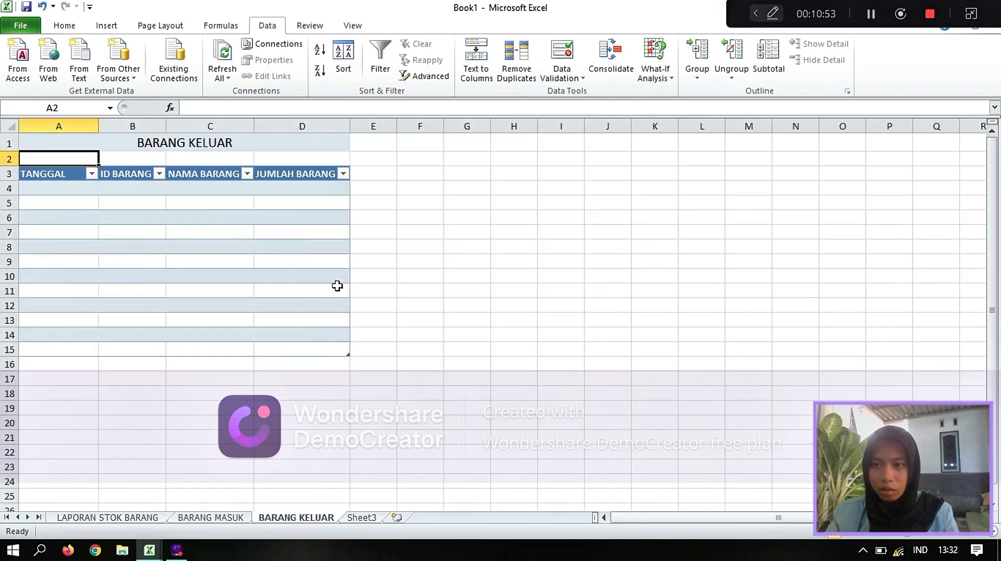
left_click(64, 185)
type("20 JULI 2026")
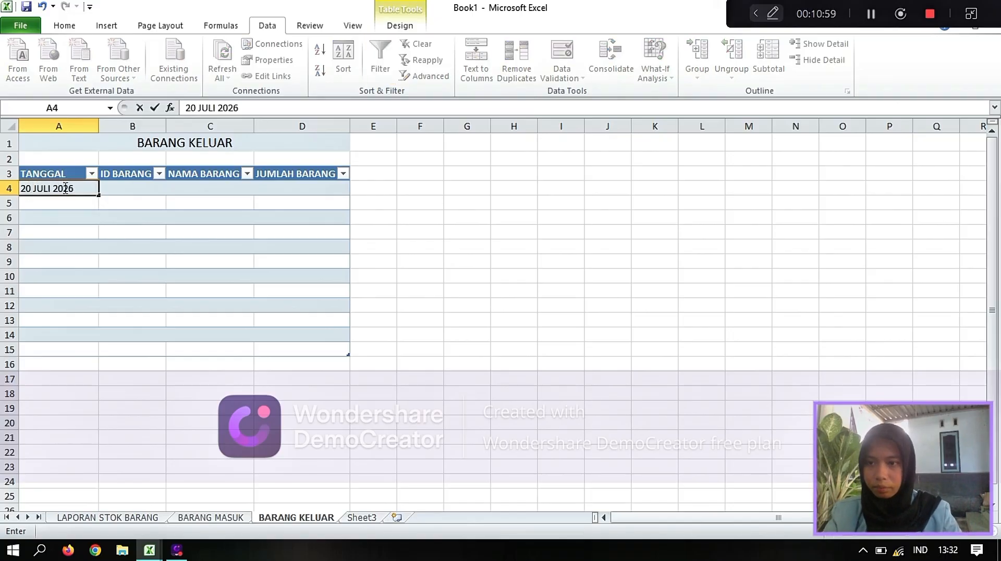
key("F2")
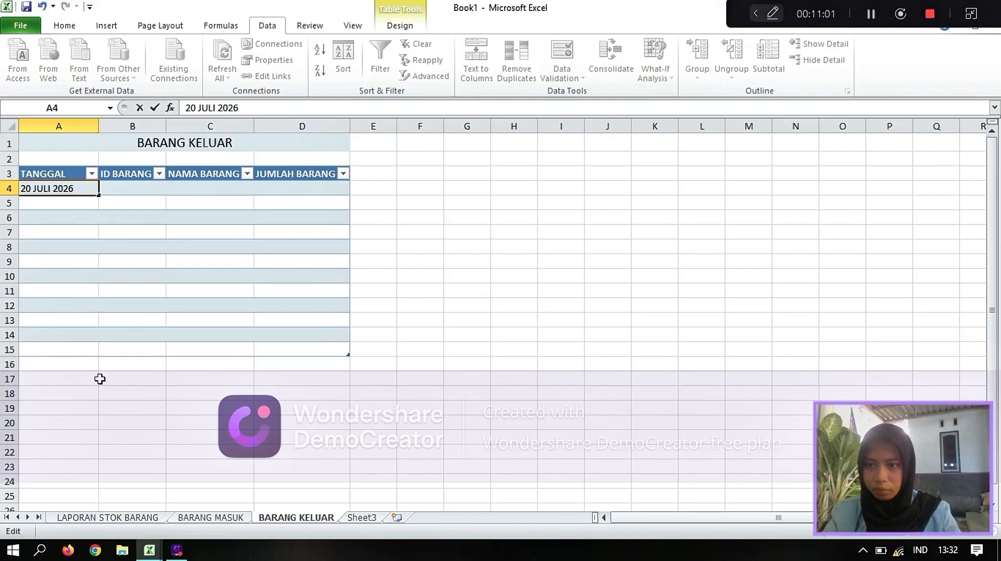
left_click_drag(99, 198, 92, 371)
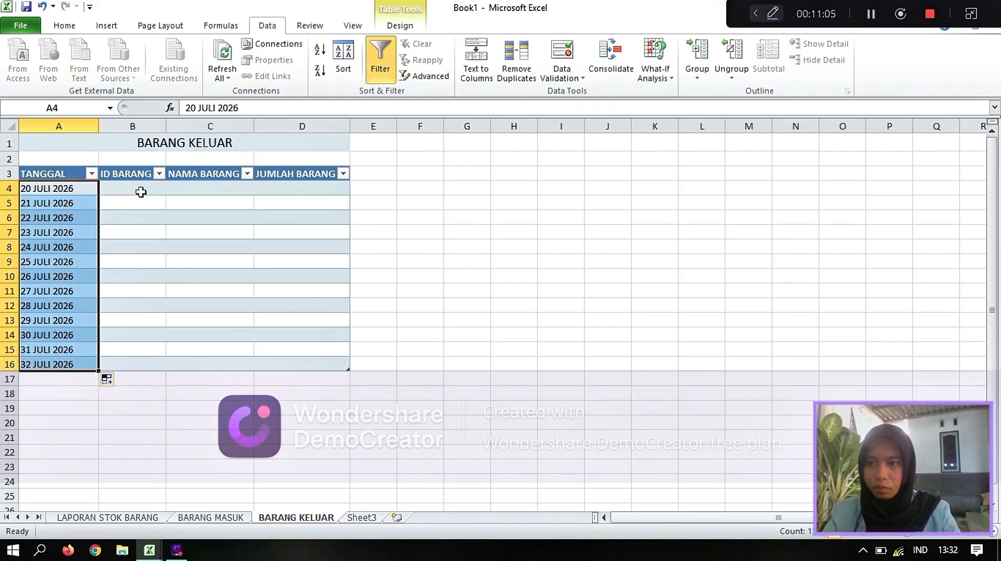
Step: Record item A2K001 with JUMLAH BARANG 40 in row 4 of BARANG KELUAR, and return to the LAPORAN STOK BARANG sheet
left_click(140, 192)
mouse_move(140, 192)
left_mouse_down()
mouse_move(169, 190)
mouse_move(151, 191)
left_mouse_up()
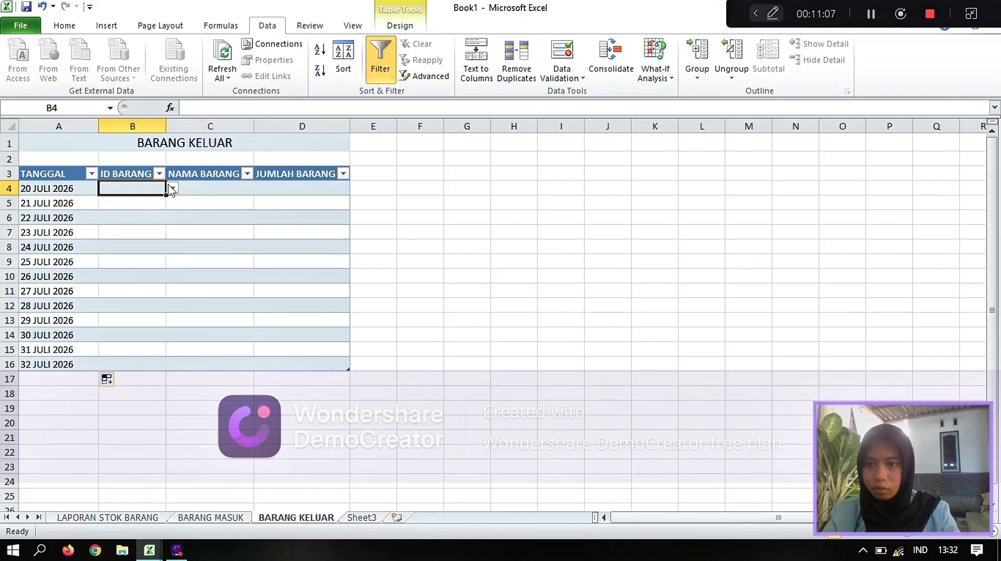
left_click(173, 189)
left_click(157, 199)
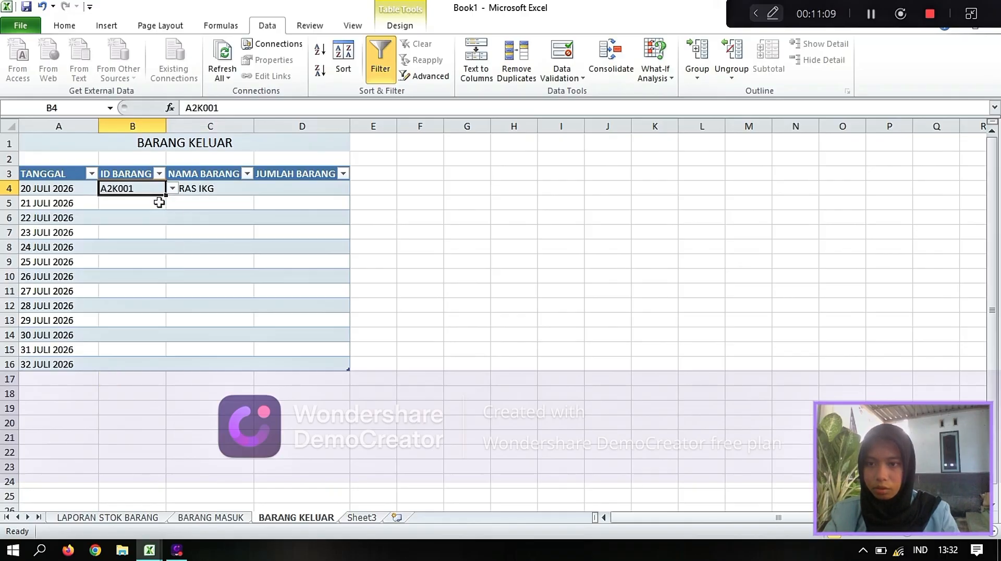
left_click(291, 189)
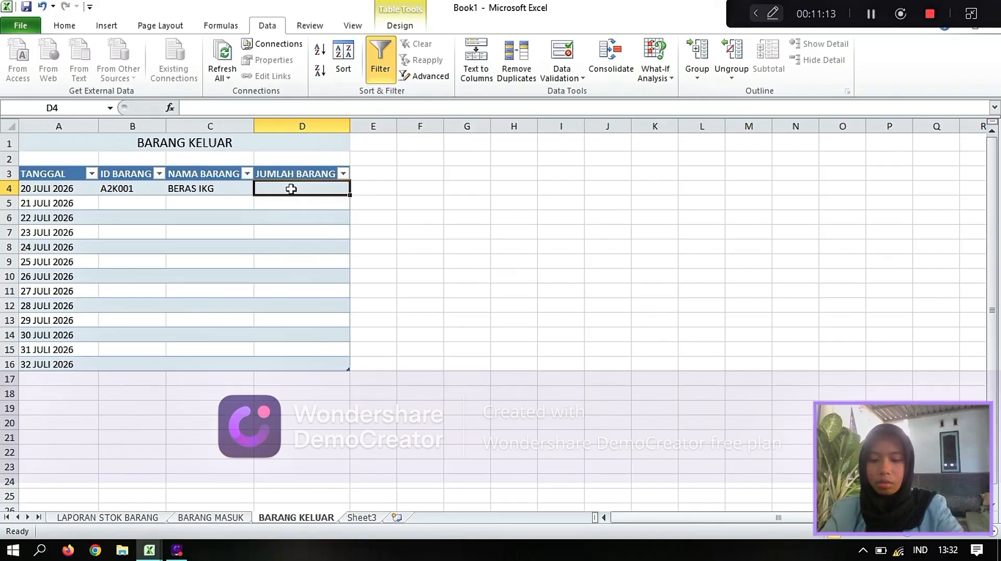
type("40")
key("Return")
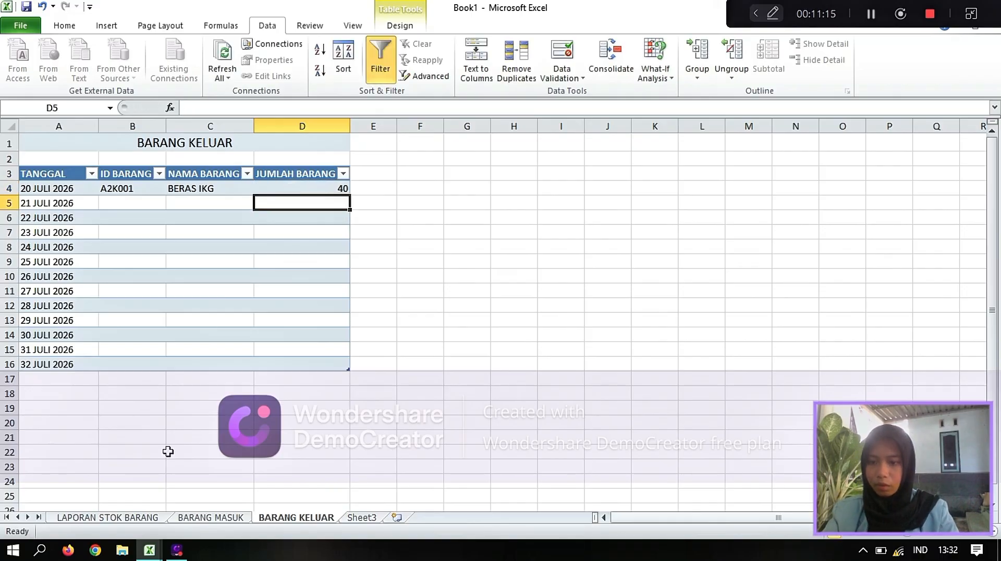
left_click(107, 518)
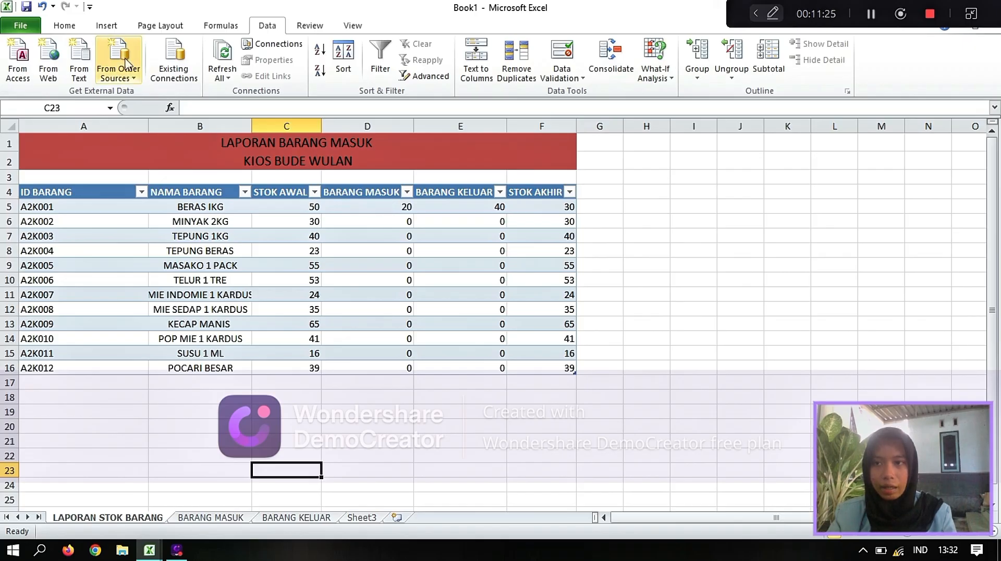
Step: Apply a Less Than conditional formatting rule to STOK AKHIR cells F5:F16 with threshold 40,5 and Green Fill with Dark Green Text
left_click(63, 26)
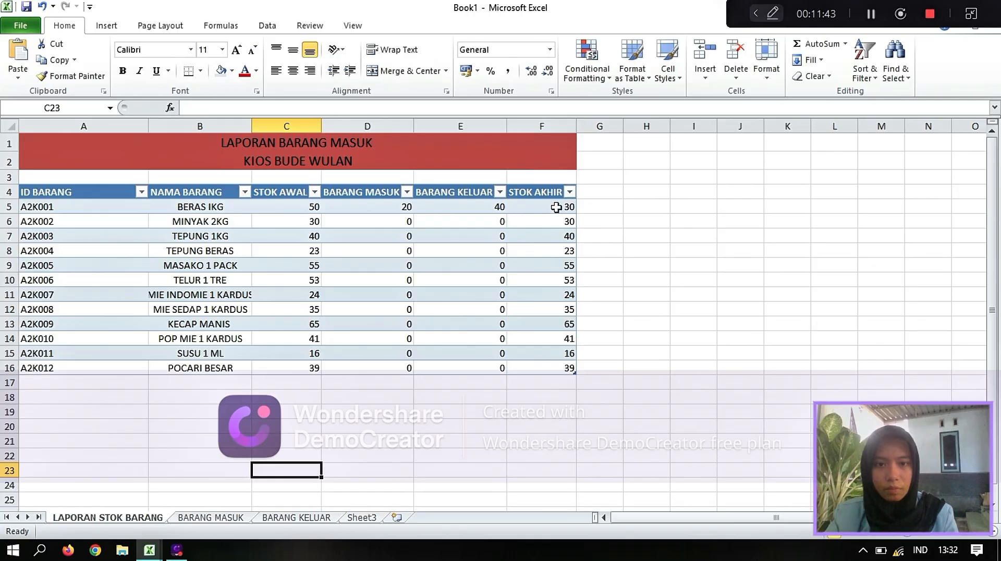
left_click_drag(556, 207, 557, 344)
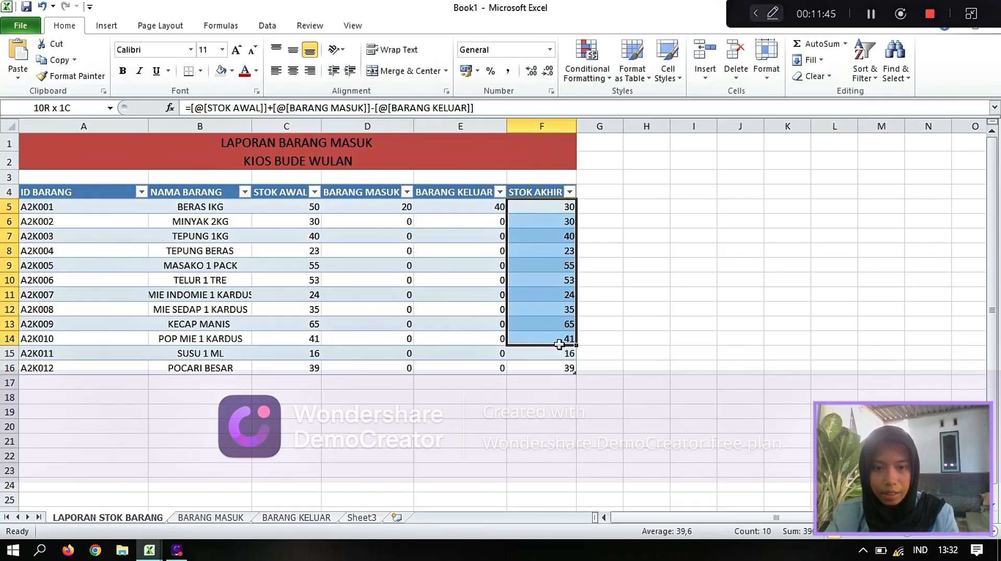
left_click(562, 208)
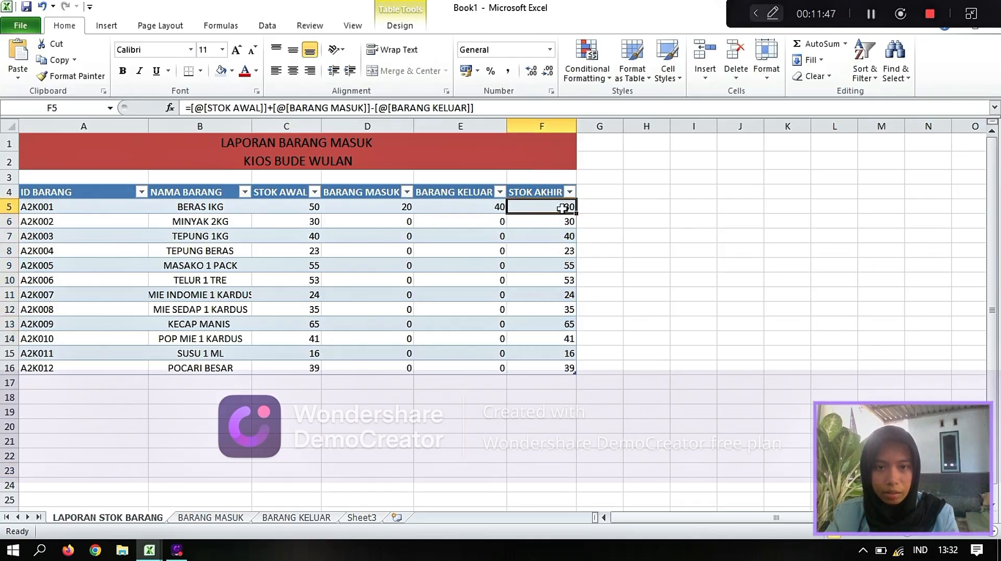
left_click_drag(561, 207, 569, 343)
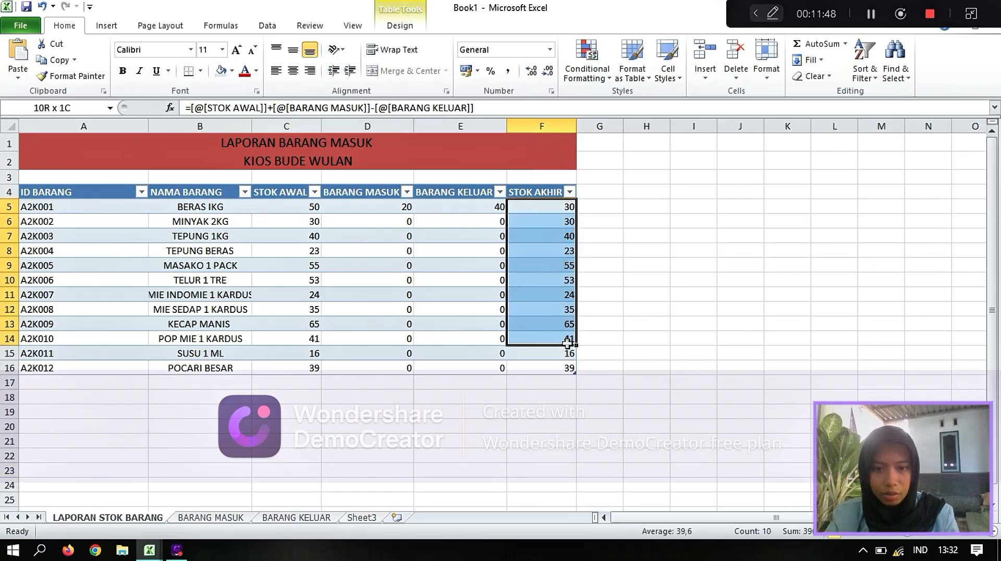
left_click(600, 250)
left_click(568, 207)
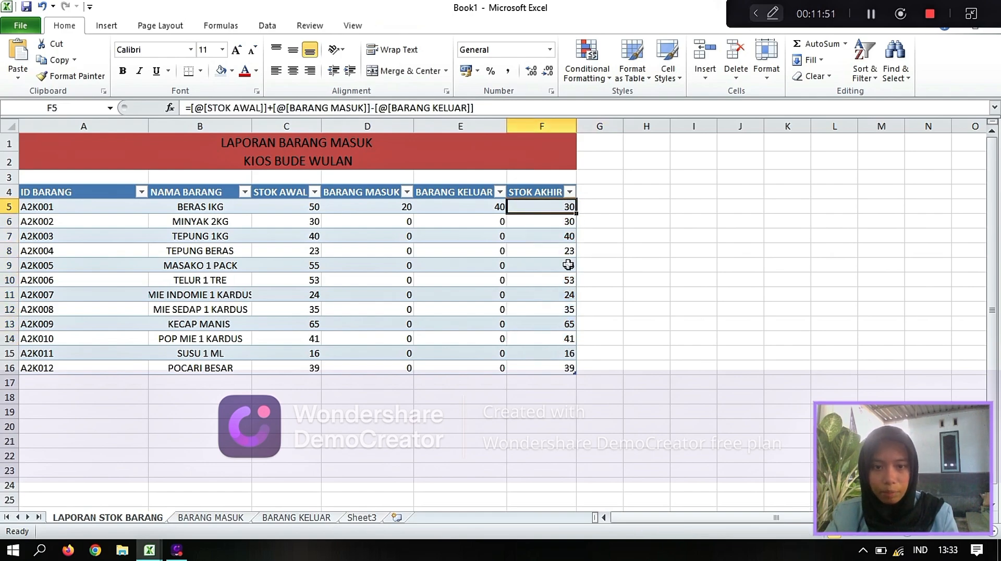
left_click_drag(561, 207, 571, 378)
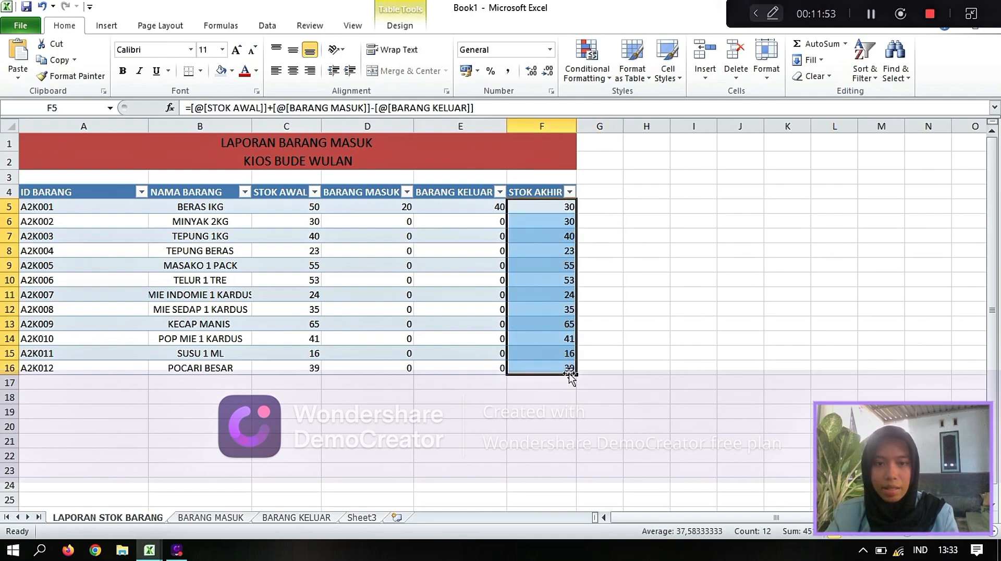
left_click(608, 81)
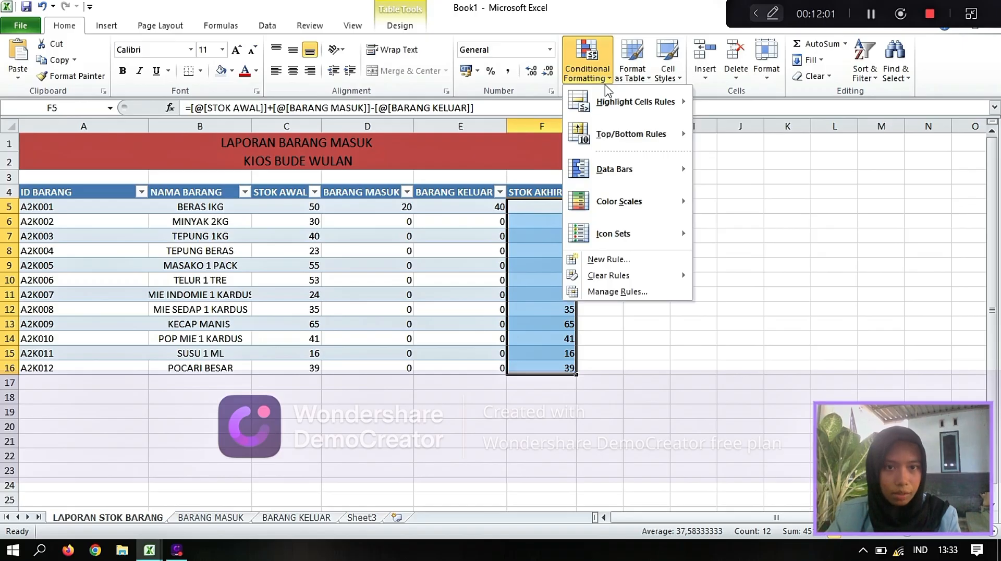
mouse_move(621, 107)
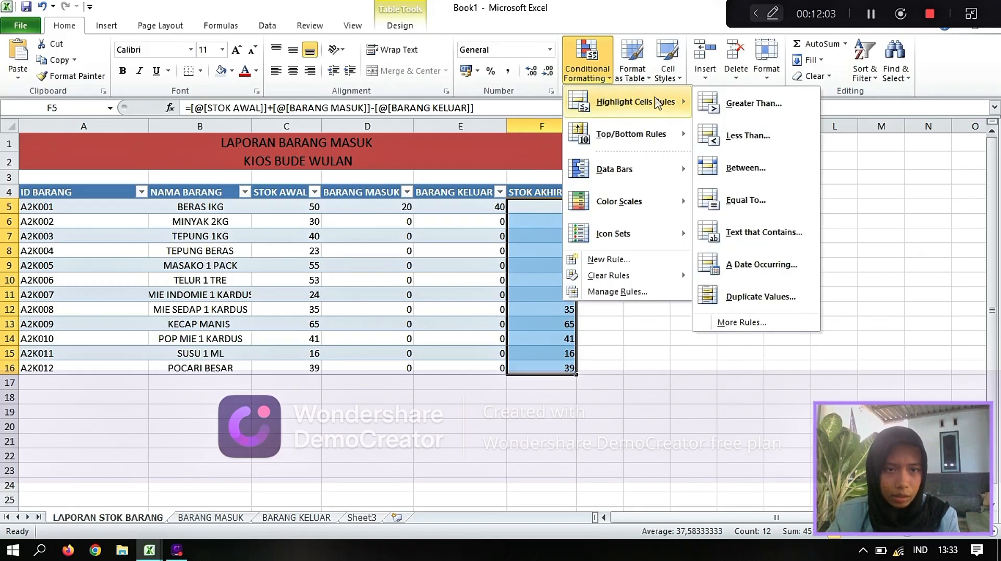
left_click(726, 138)
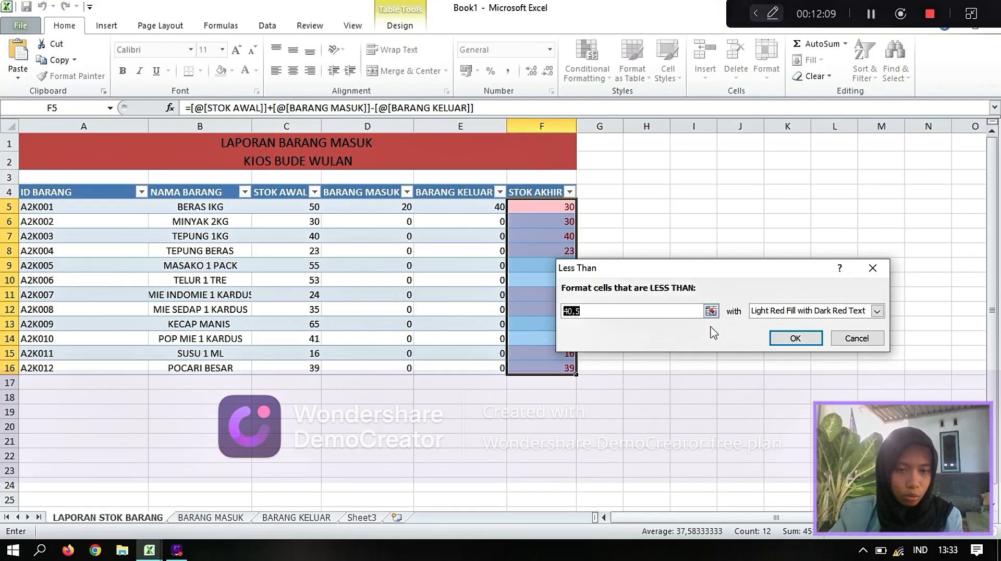
left_click(877, 312)
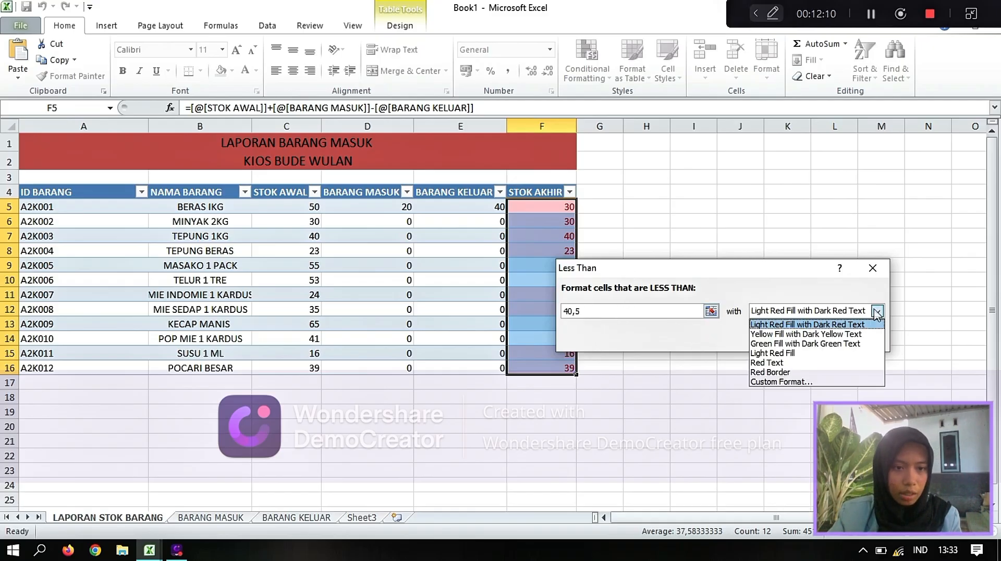
left_click(822, 344)
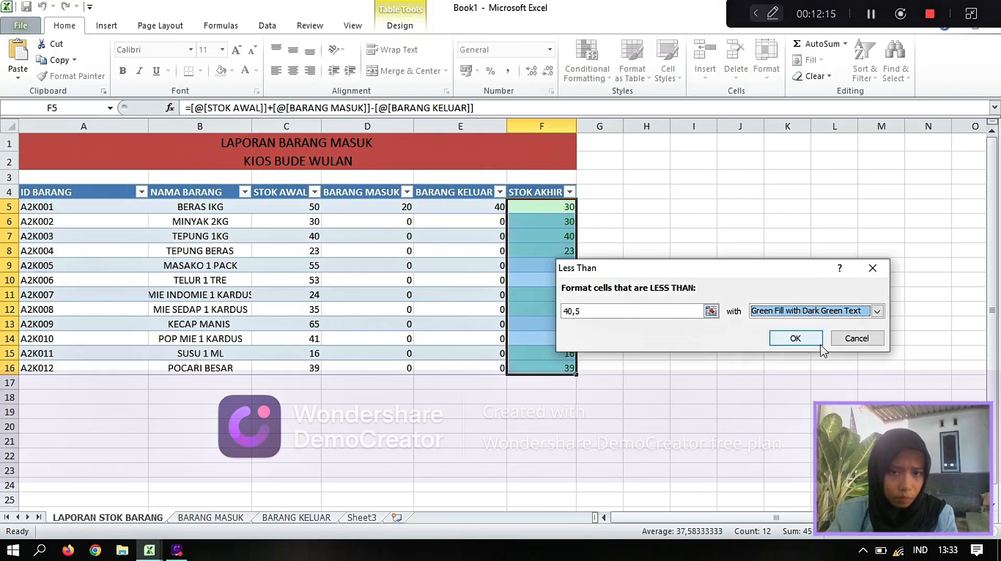
left_click(818, 341)
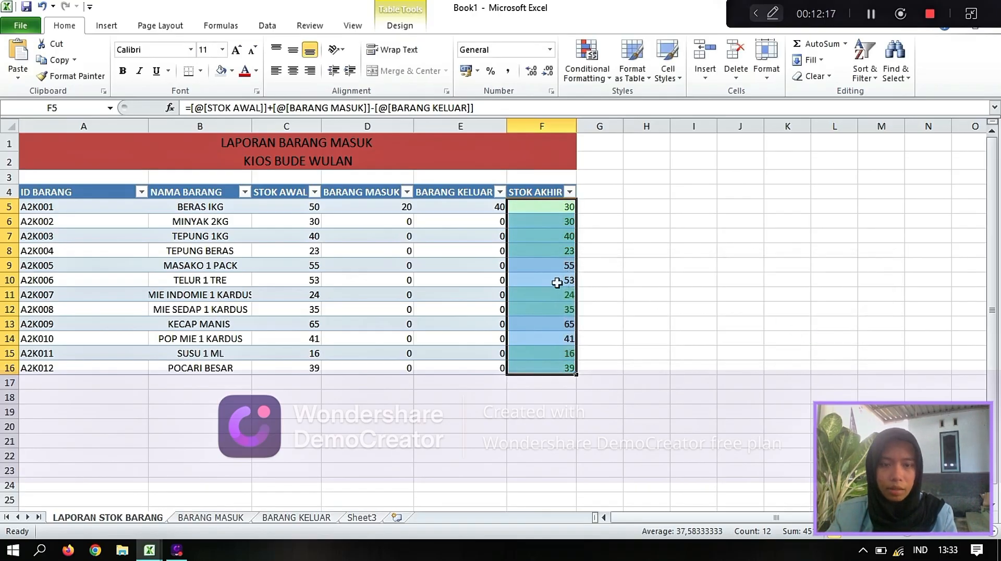
Step: Add a Less Than conditional formatting rule to STOK AKHIR cells F5:F16 with threshold 10 and Light Red Fill
left_click(604, 79)
mouse_move(616, 107)
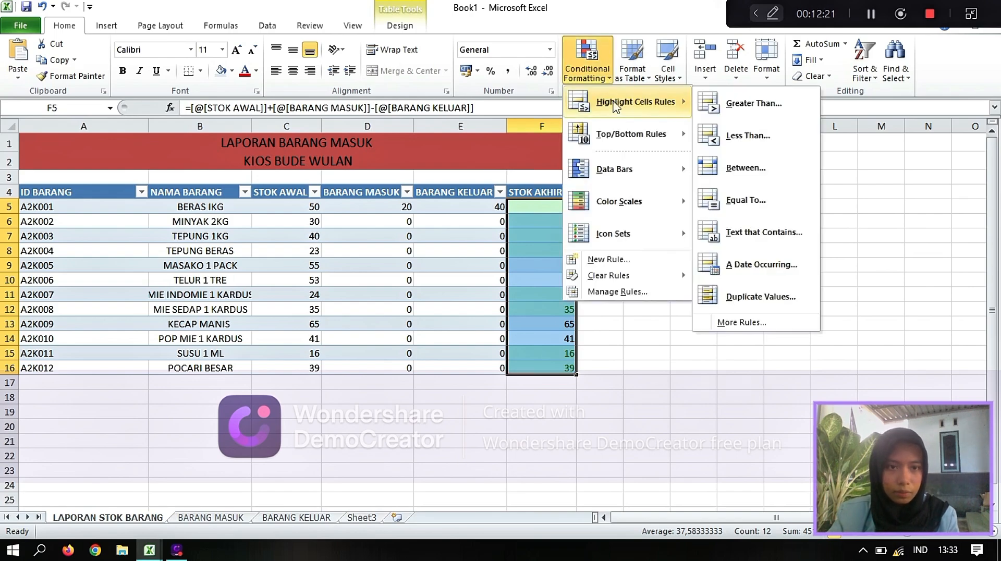
left_click(745, 135)
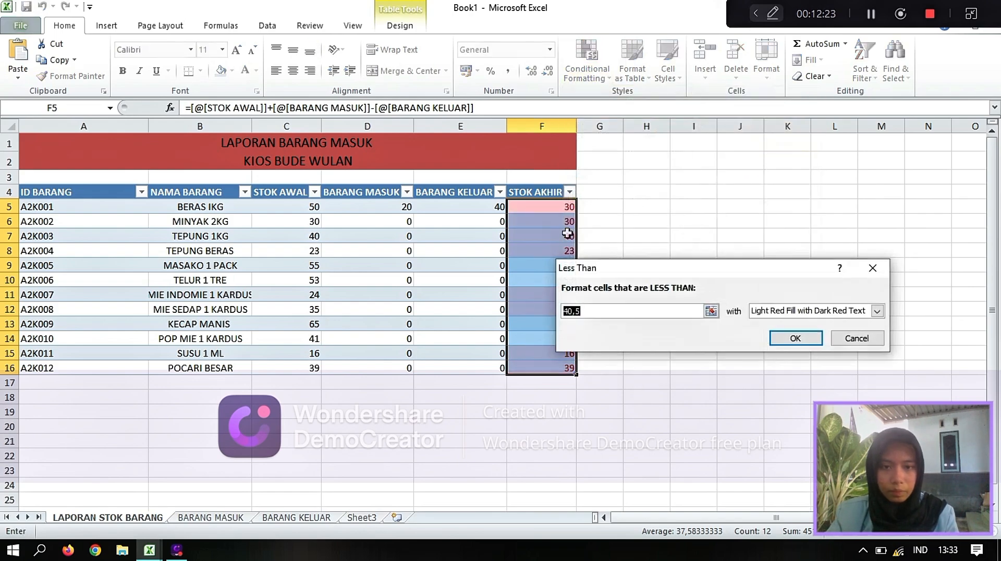
key("BackSpace")
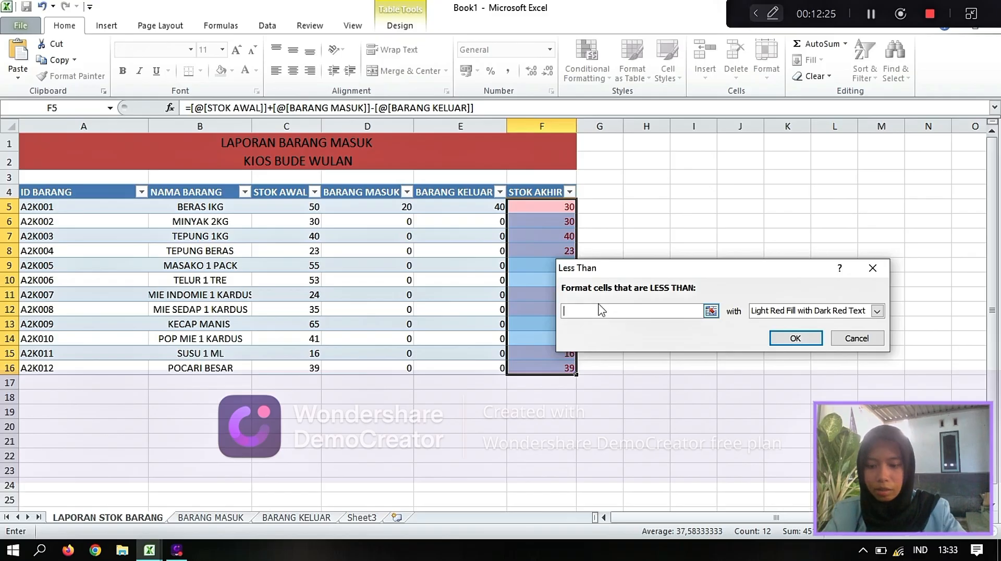
type("10")
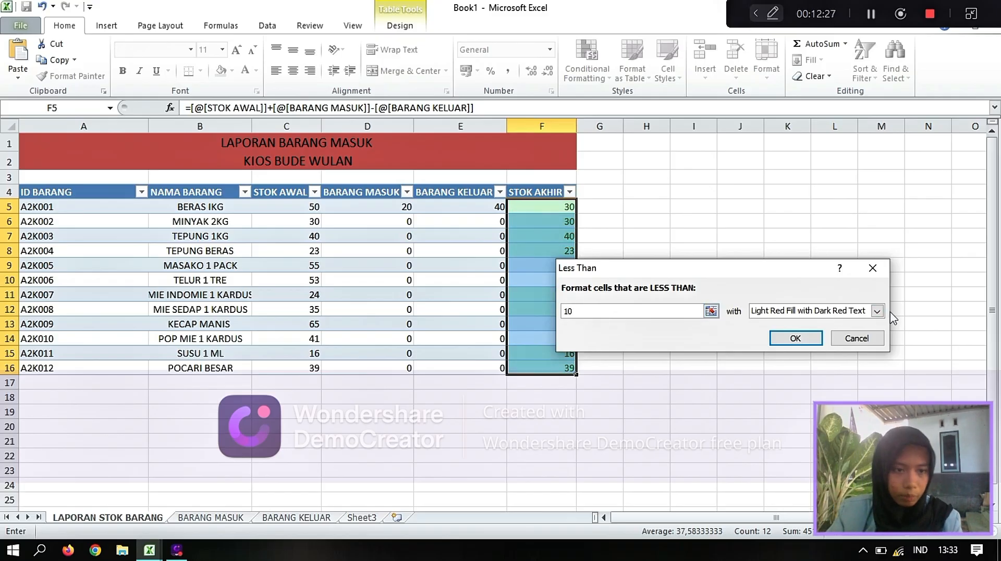
left_click(877, 311)
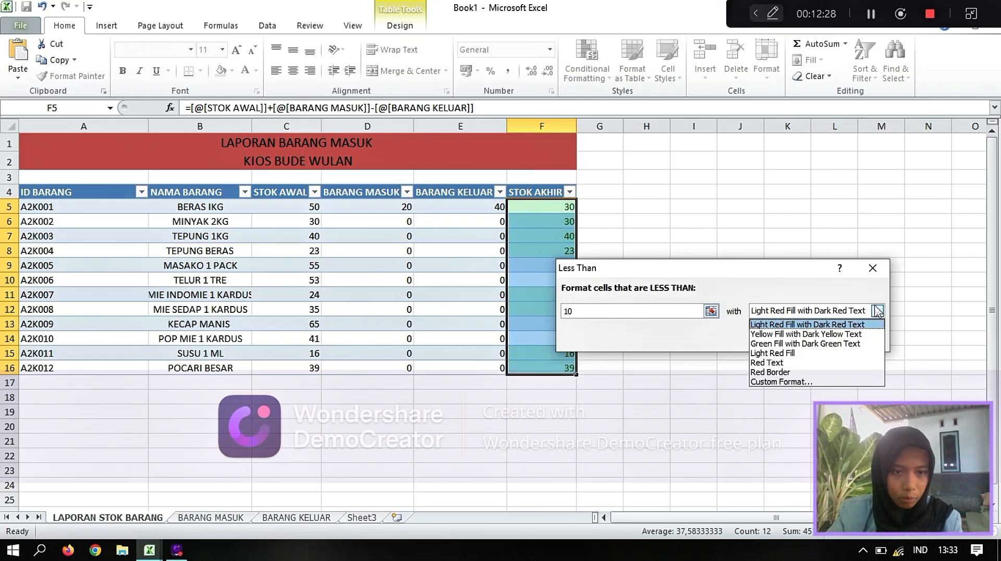
left_click(829, 354)
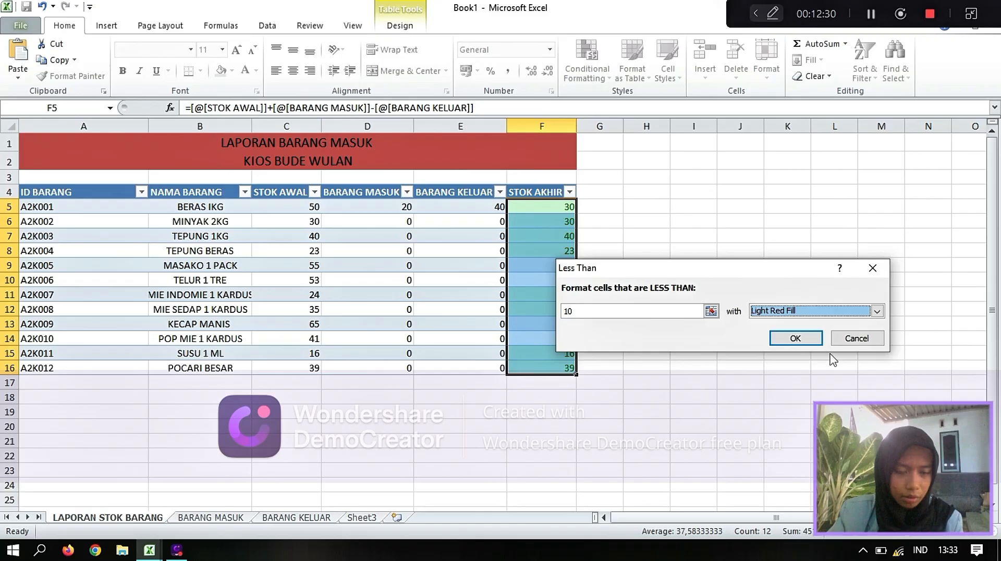
left_click(794, 340)
left_click(628, 335)
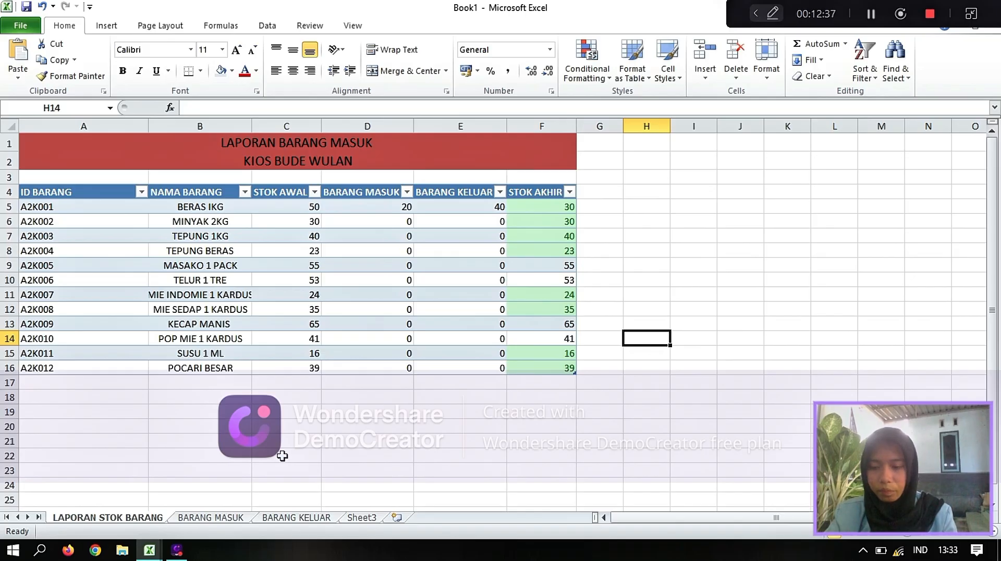
Step: Re-enter 20 as the JUMLAH BARANG of item A2K001 in BARANG MASUK, and return to the LAPORAN STOK BARANG sheet
left_click(210, 518)
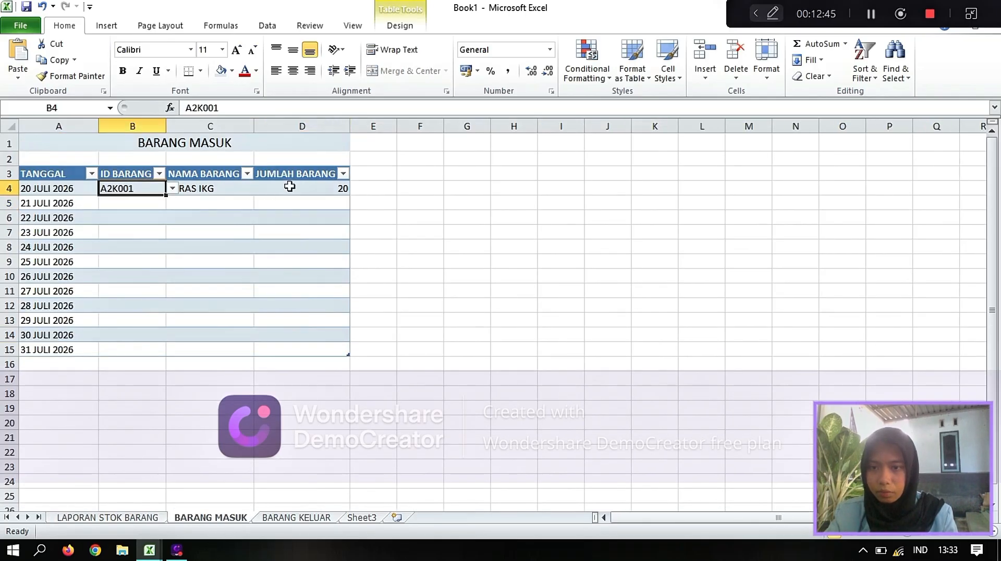
left_click(290, 188)
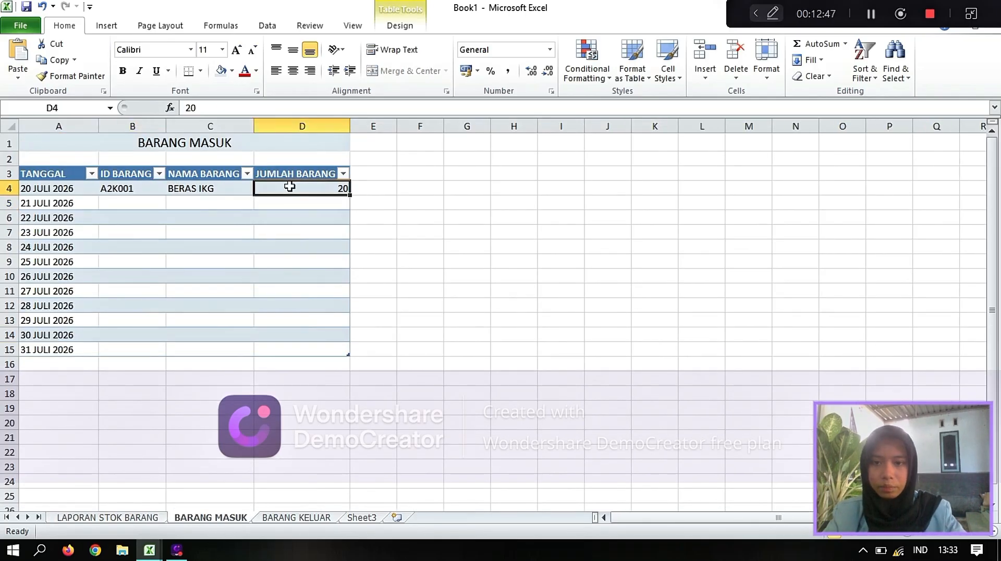
key("BackSpace")
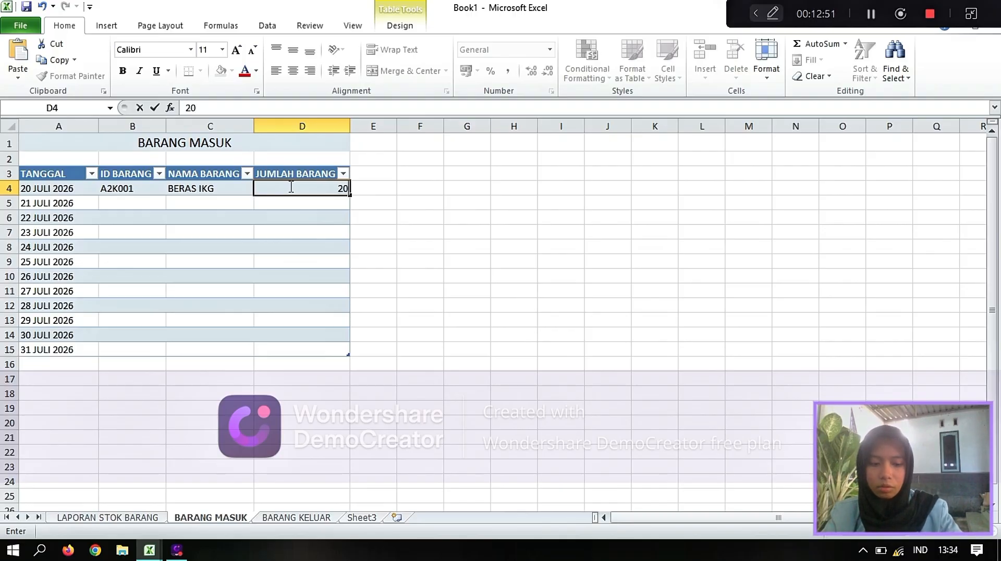
key("Return")
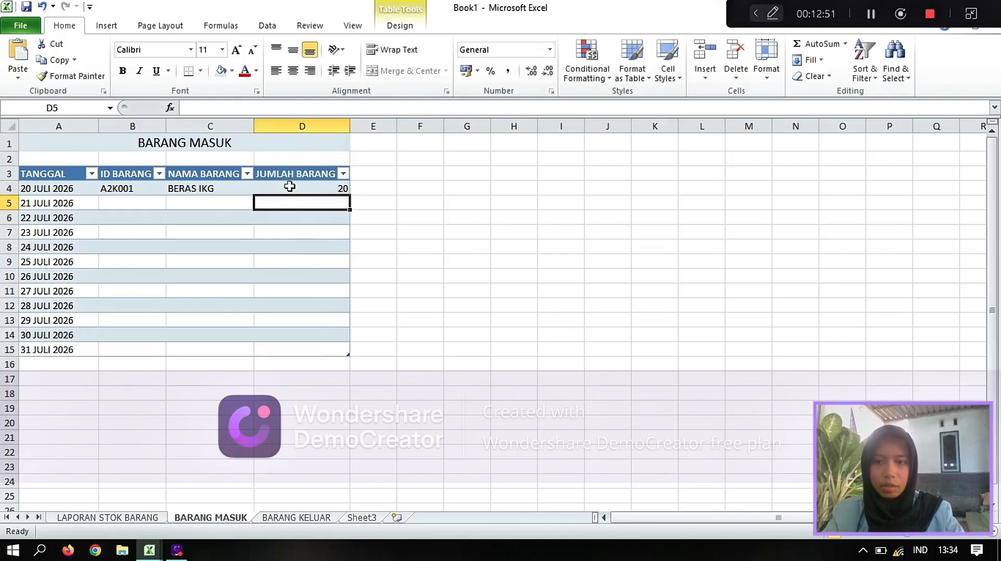
left_click(133, 518)
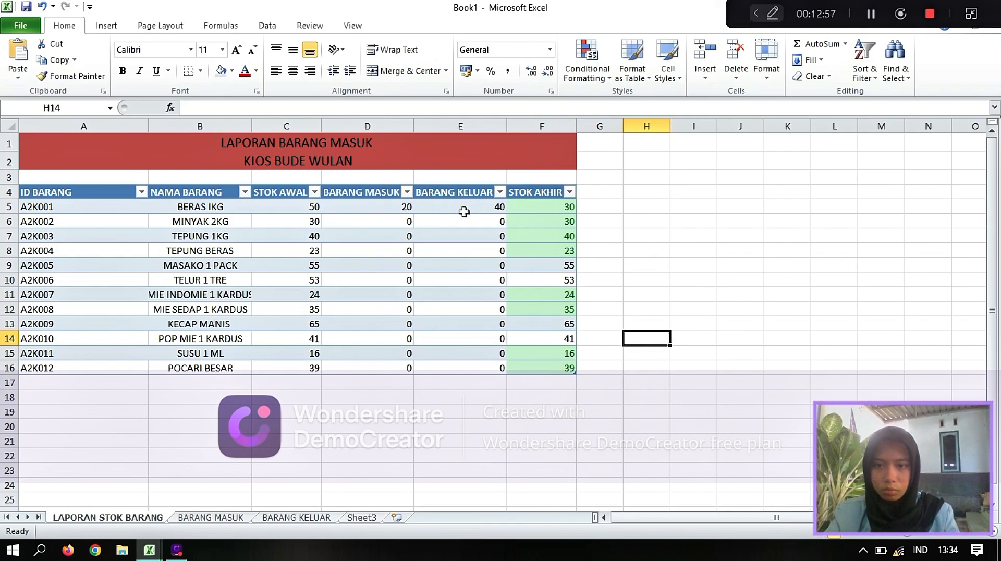
Step: Set the JUMLAH BARANG of item A2K001 in BARANG KELUAR to 71, and check the LAPORAN STOK BARANG sheet
left_click(322, 518)
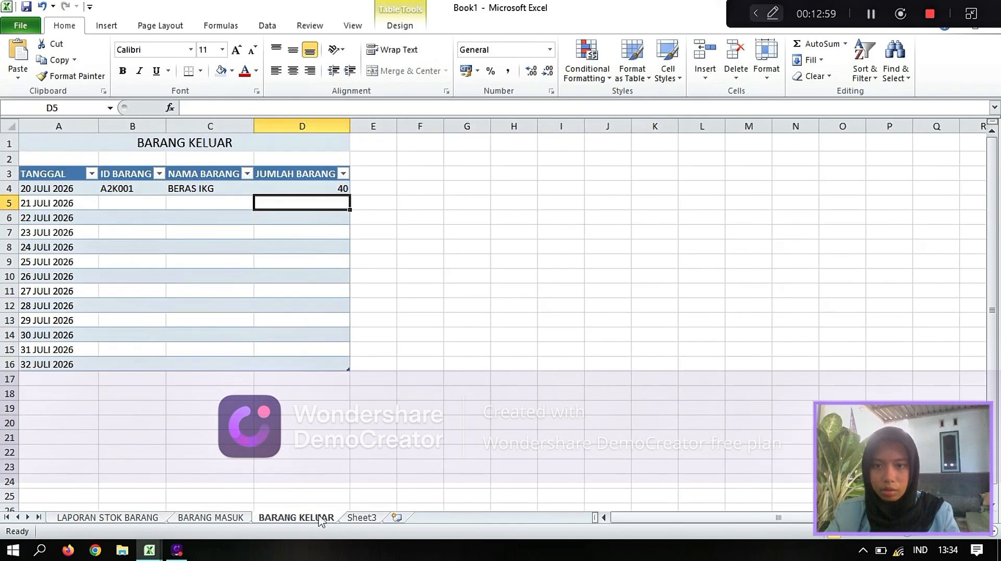
left_click(340, 189)
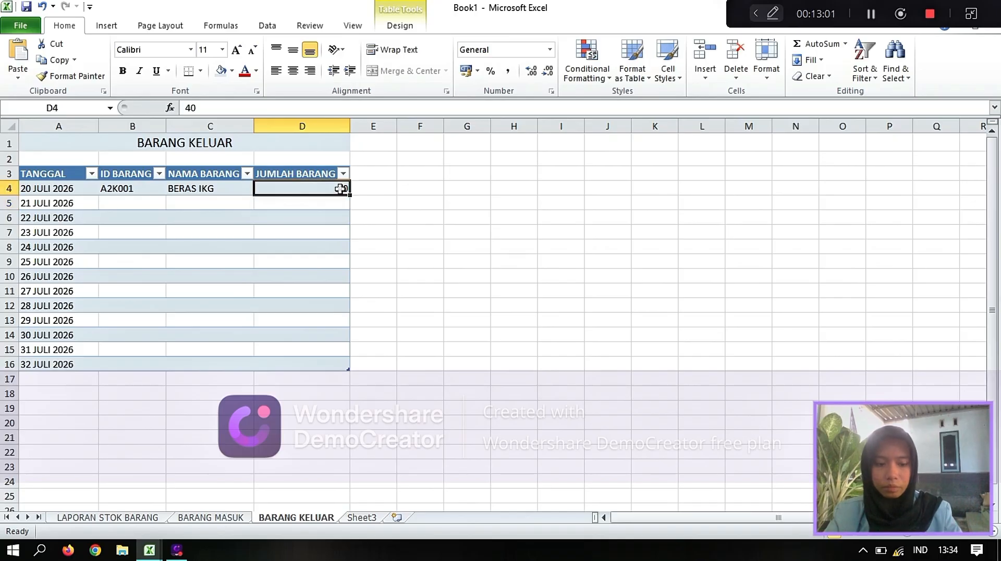
key("BackSpace")
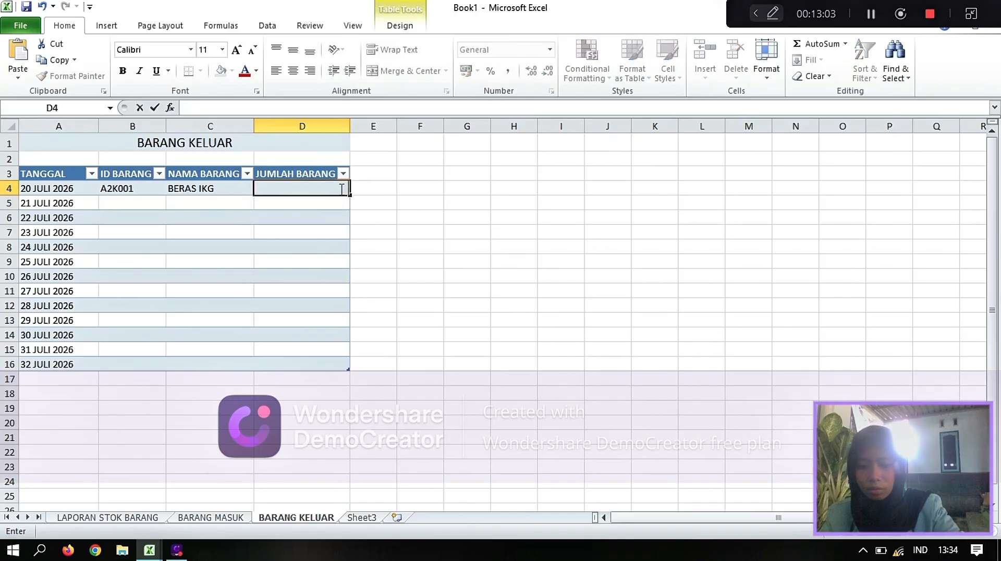
type("71")
key("Return")
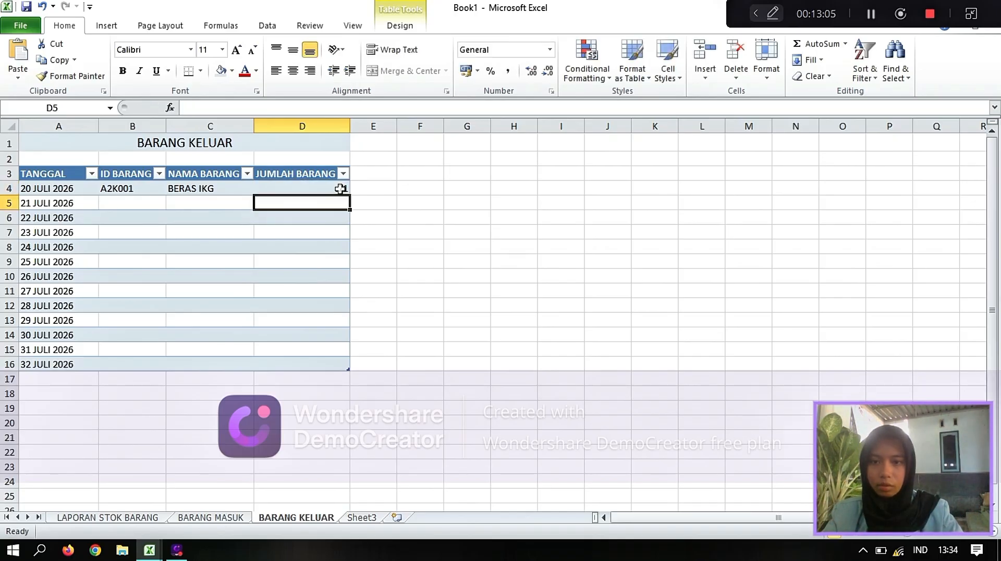
left_click(107, 518)
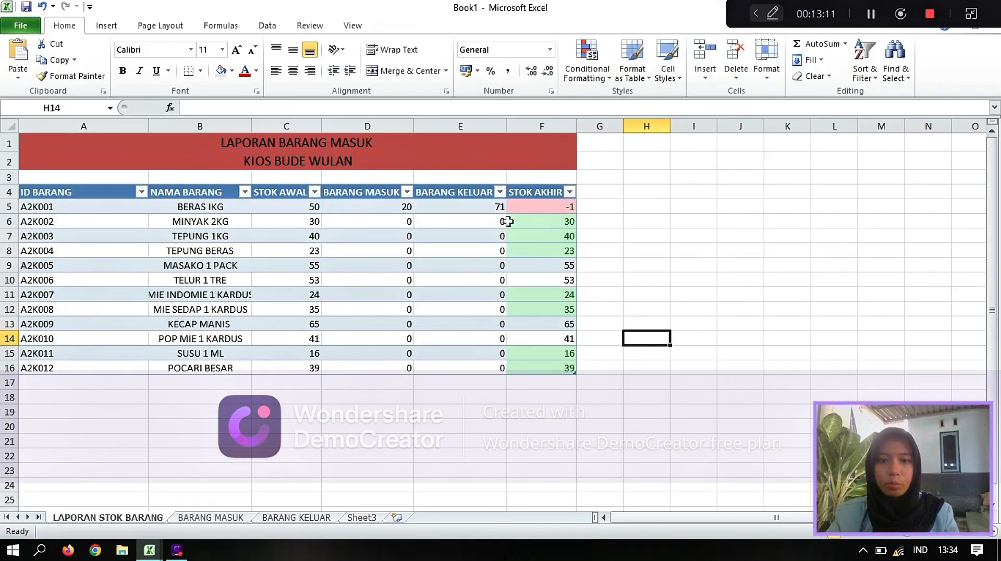
Step: Set the JUMLAH BARANG of item A2K001 in BARANG KELUAR to 20, and check its STOK AKHIR in LAPORAN STOK BARANG
left_click(296, 517)
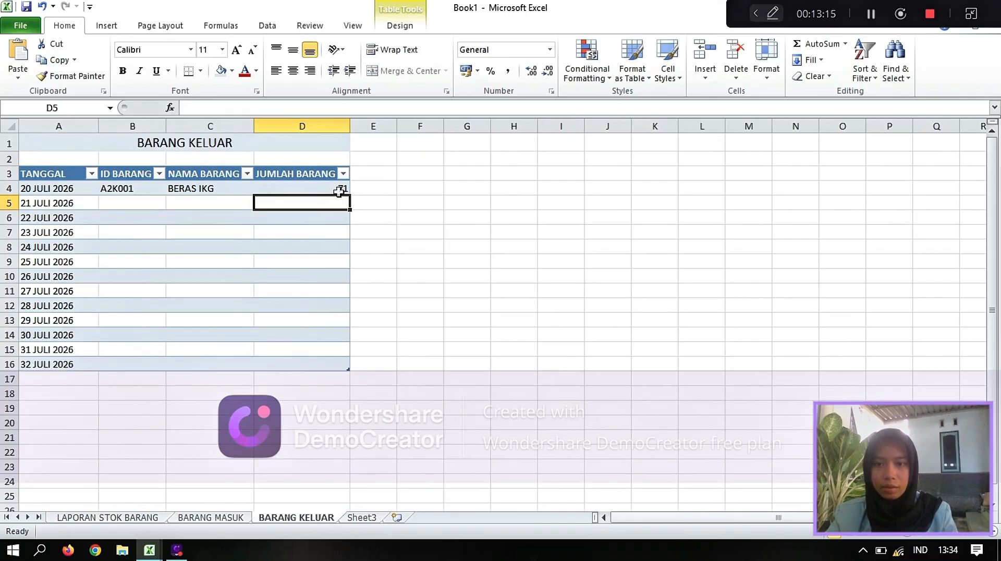
left_click(341, 189)
key("BackSpace")
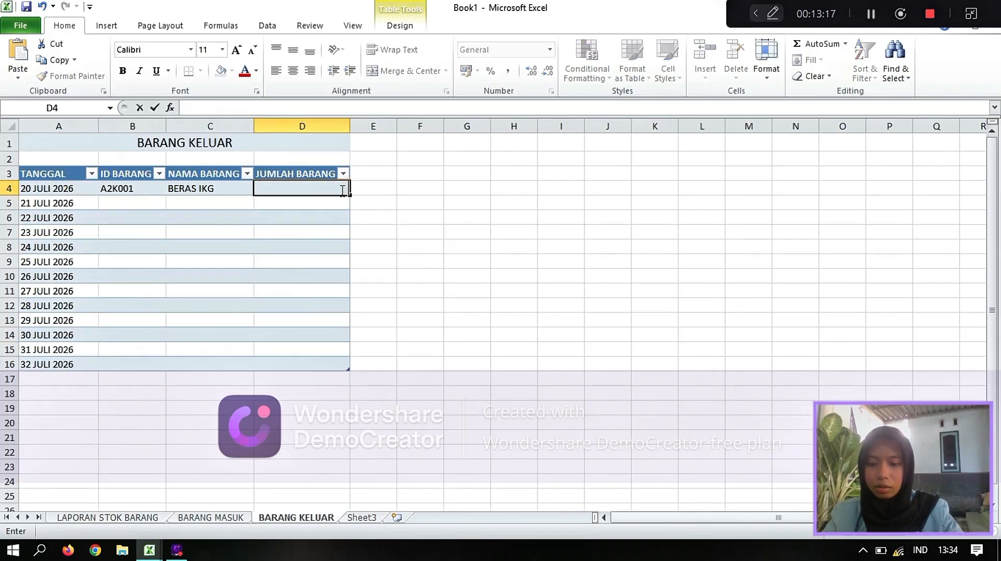
type("20")
key("Return")
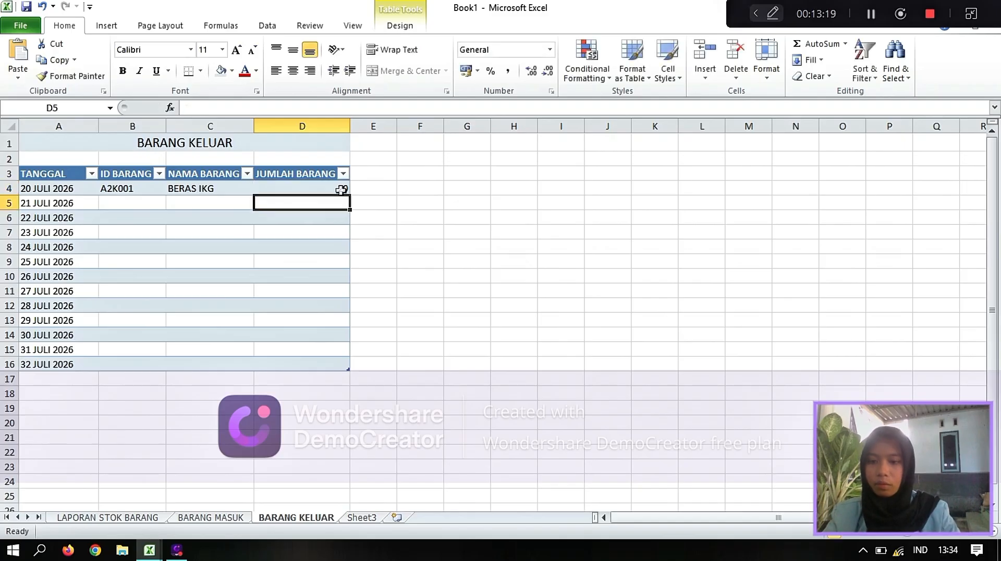
left_click(125, 517)
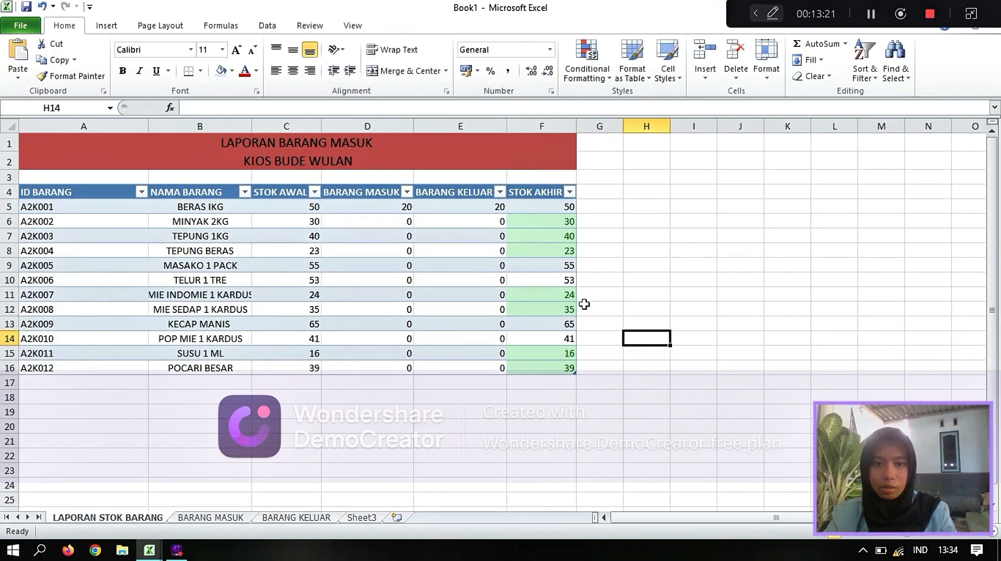
left_click(558, 218)
left_click(557, 207)
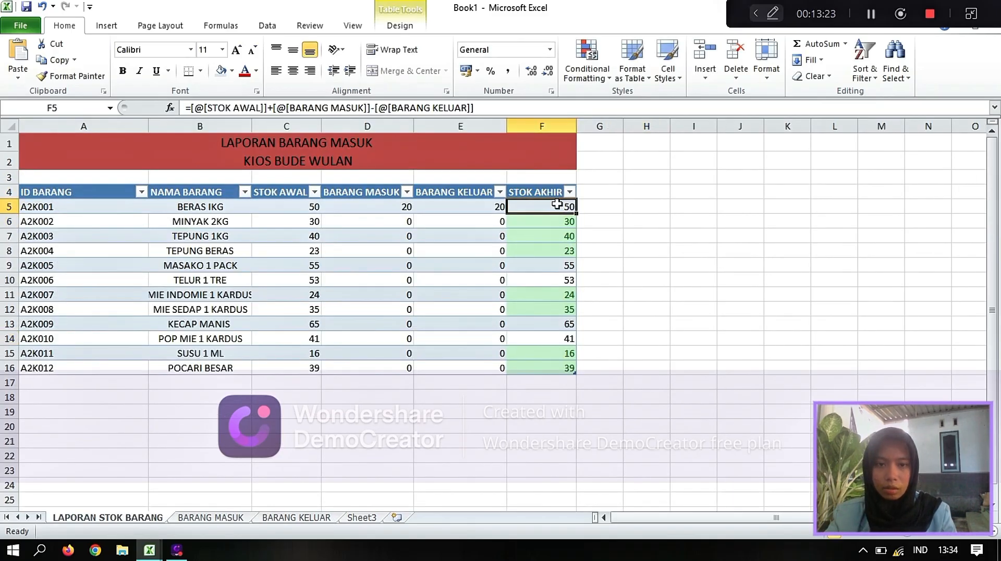